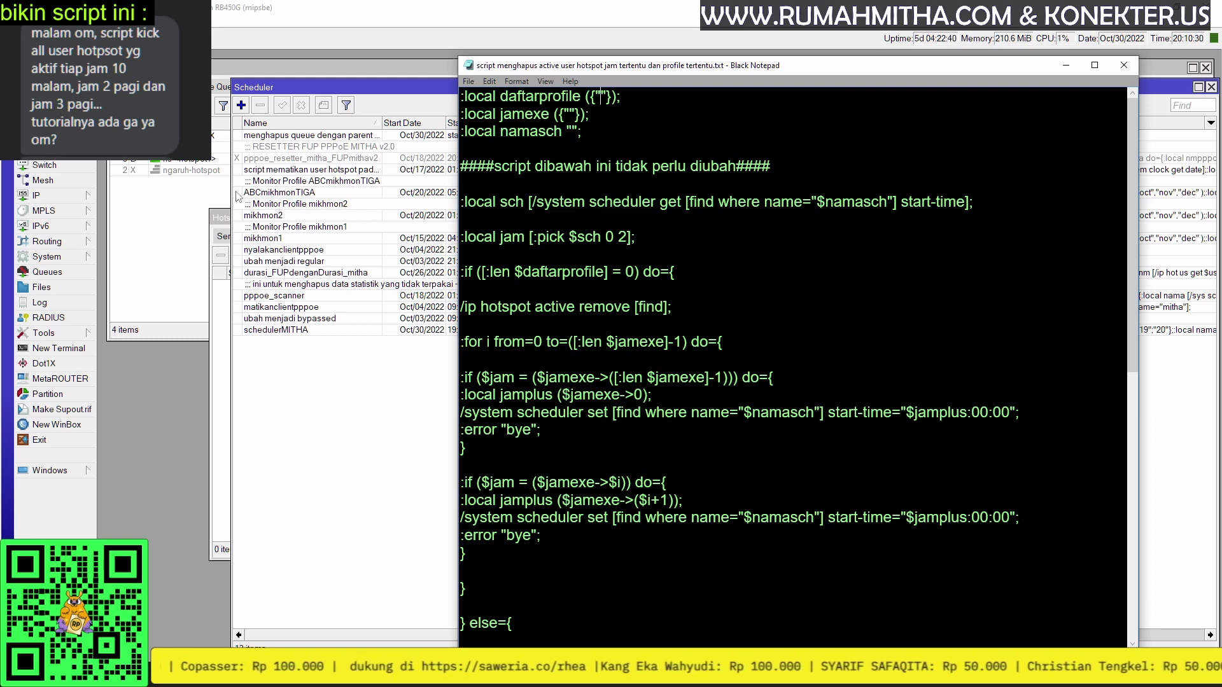
# Review the Hotspot active users list and the available user profile names.
pyautogui.click(219, 218)
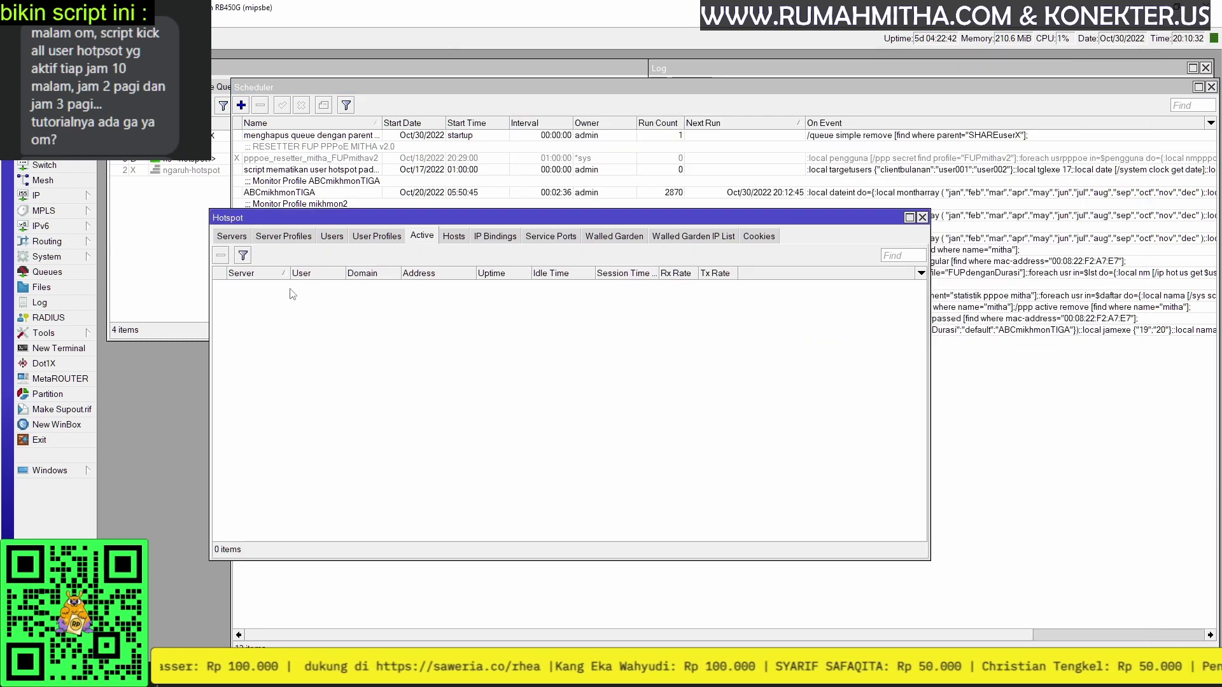
pyautogui.click(375, 236)
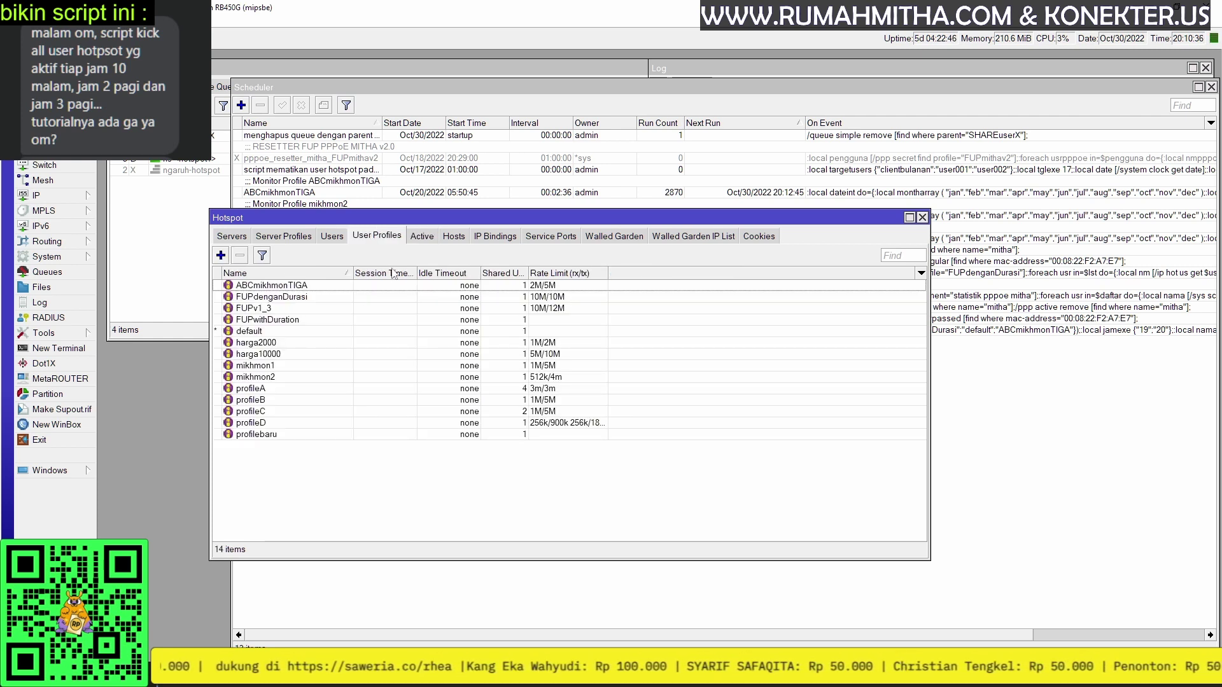
pyautogui.click(422, 236)
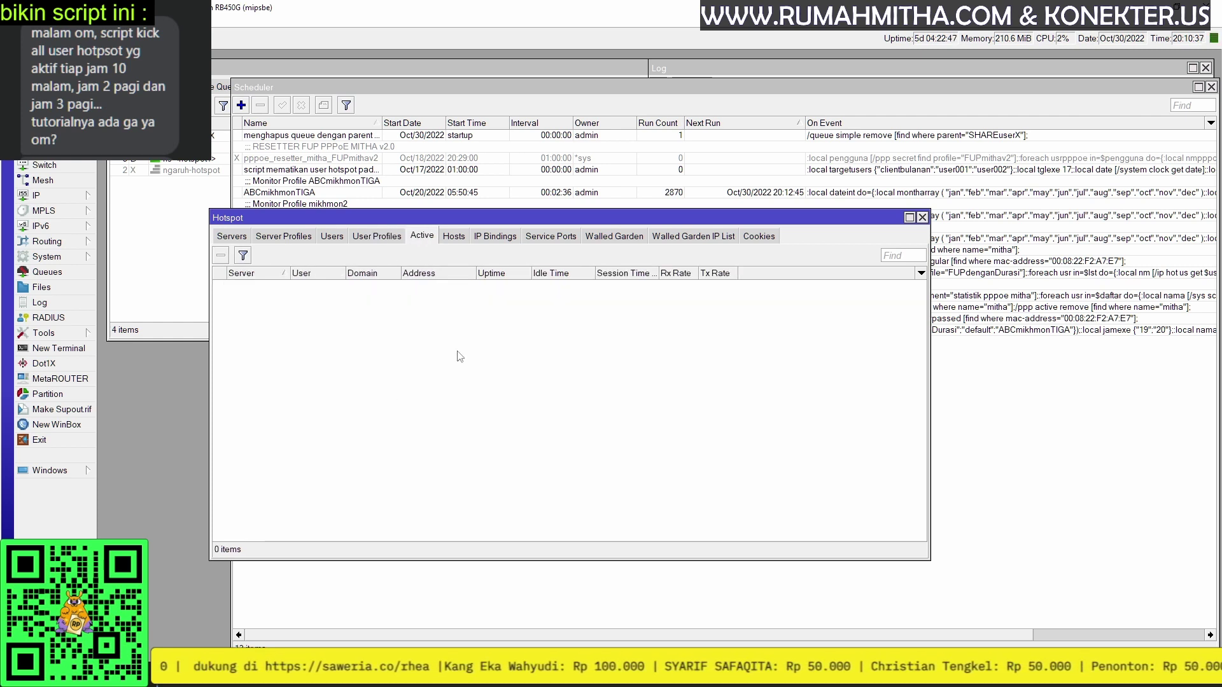
pyautogui.click(388, 239)
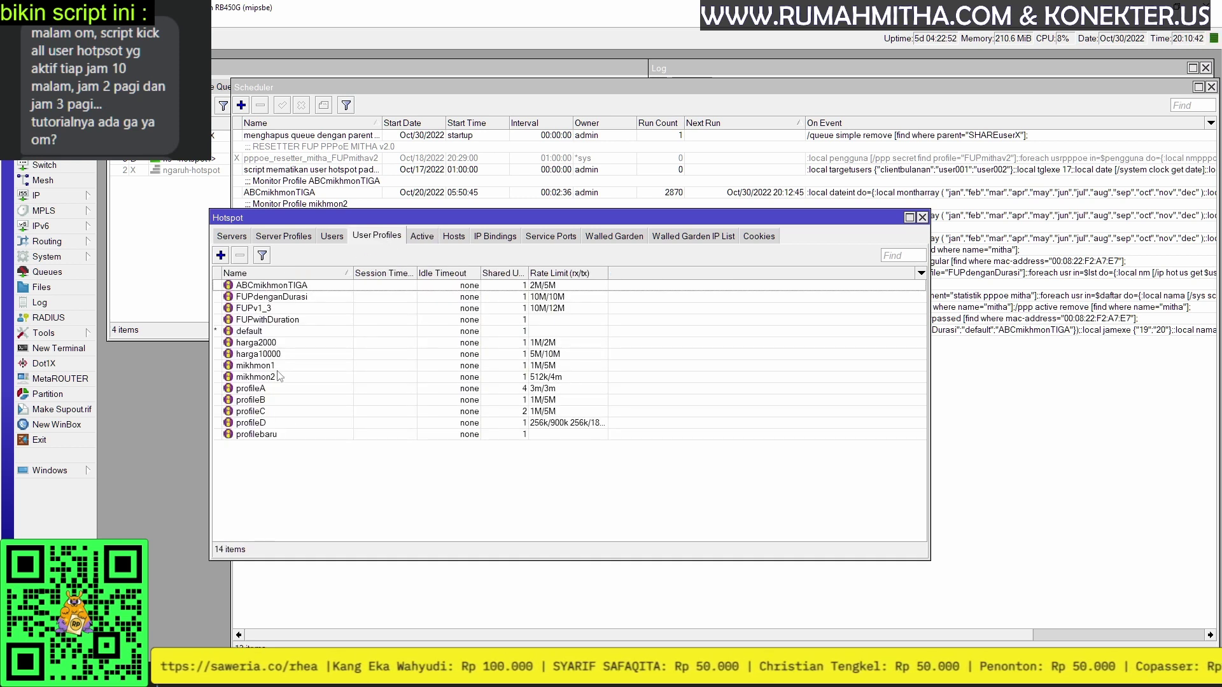
# Switch to the script in Black Notepad and fill the daftarprofile list with "profileA";"default".
pyautogui.hotkey('alt', 'Tab')
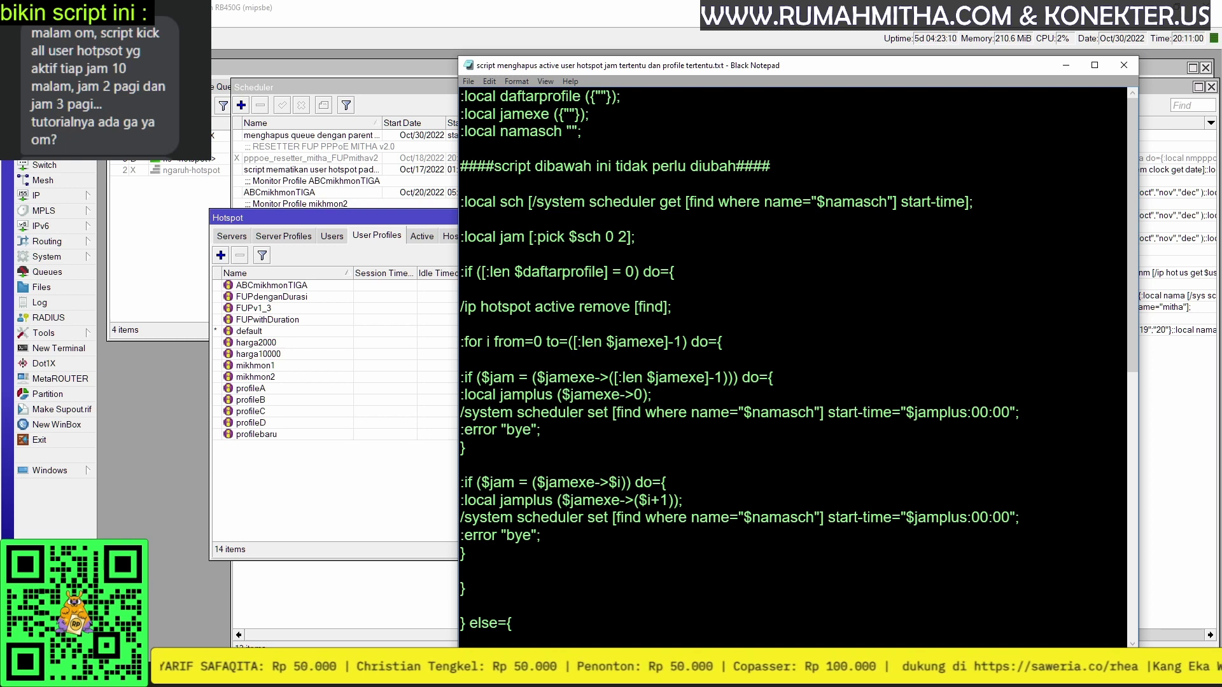
pyautogui.write('profileA')
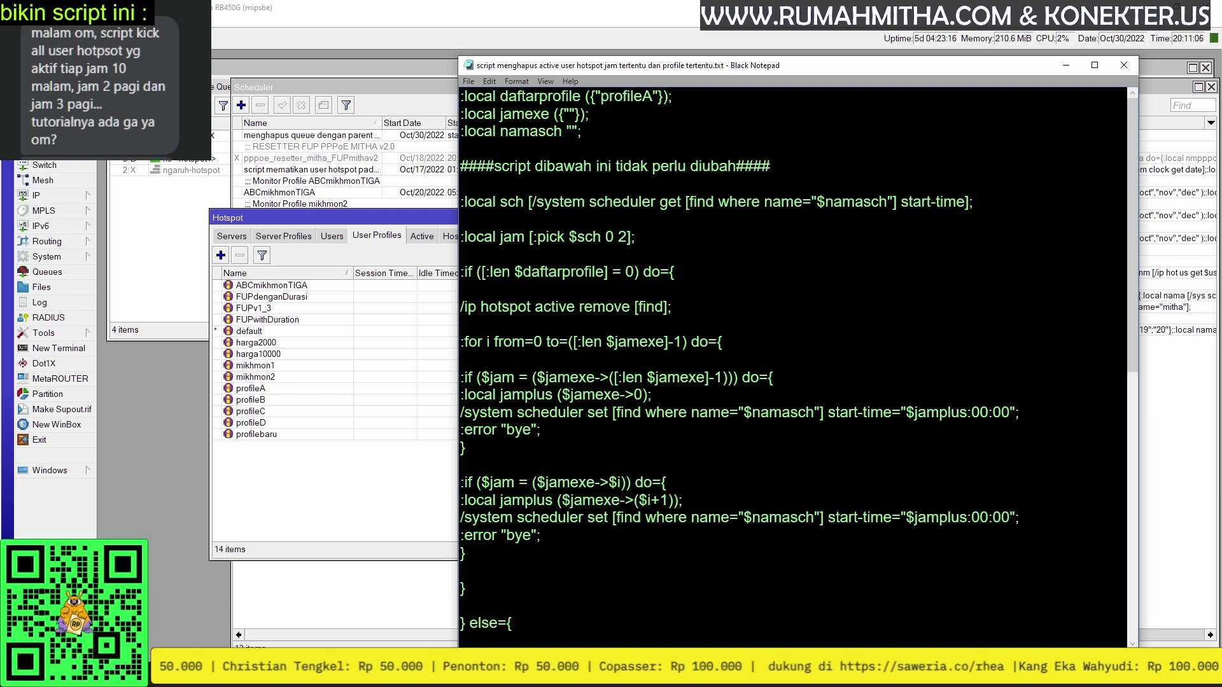
pyautogui.write(';')
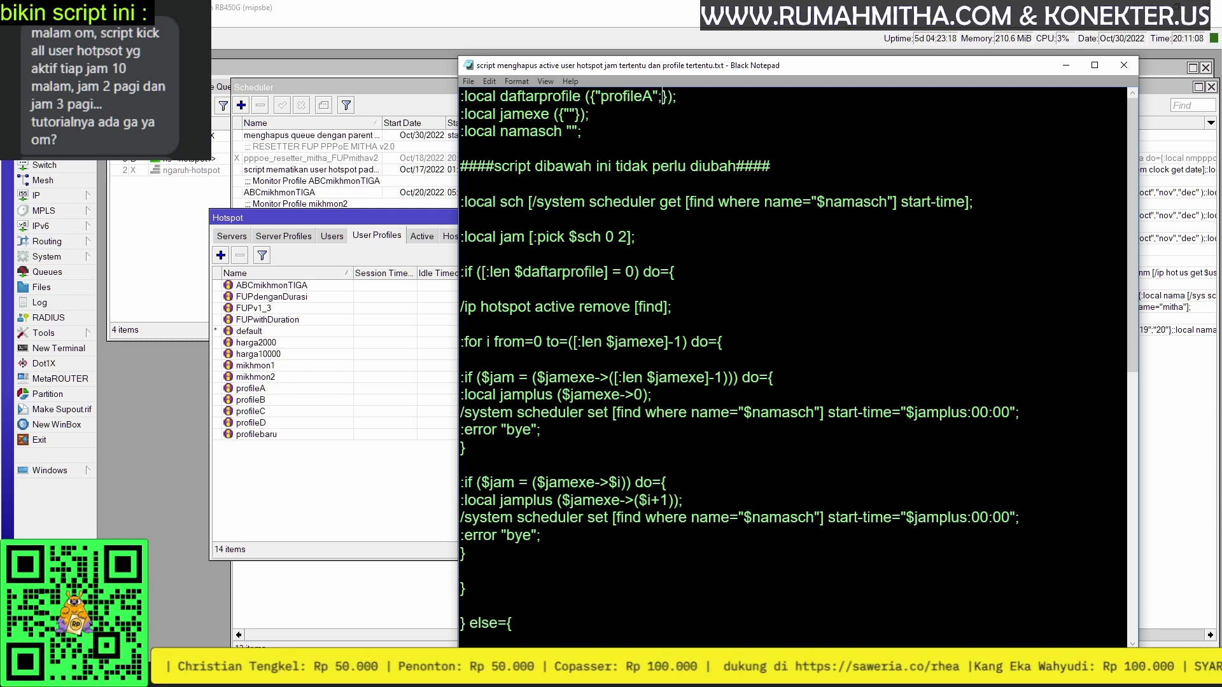
pyautogui.write('"default"')
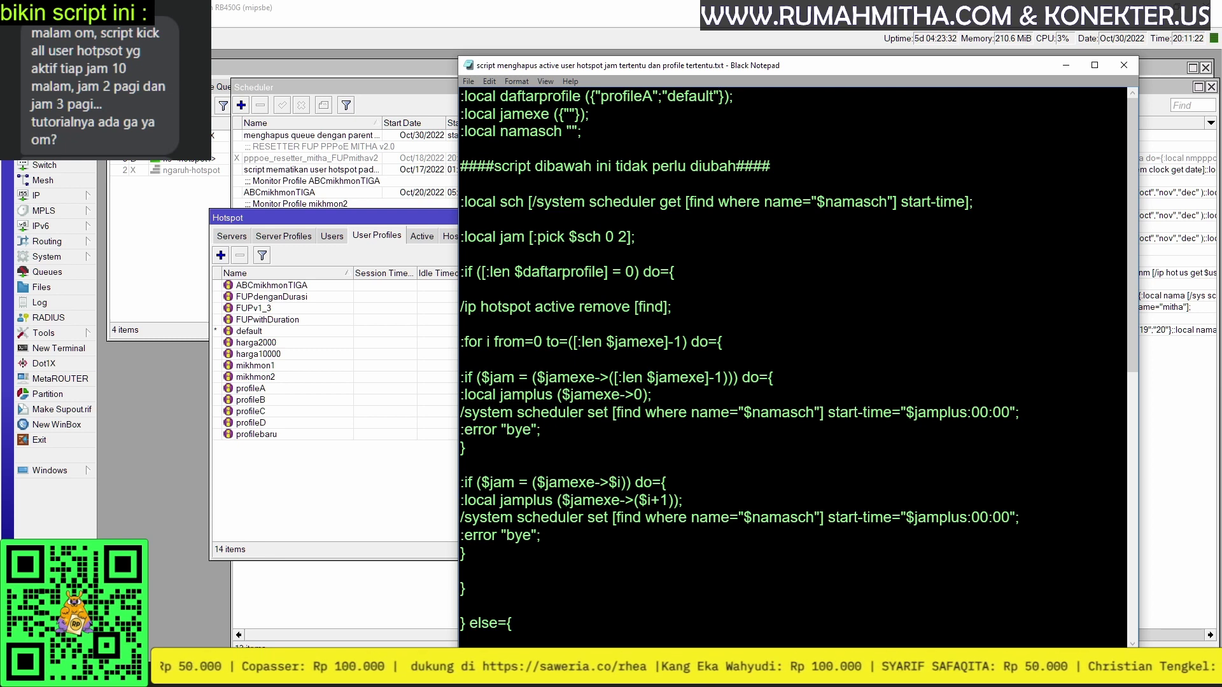
# Clear the profile names from daftarprofile, leaving a single pair of empty quotes in the braces.
pyautogui.press('BackSpace')
pyautogui.press('BackSpace')
pyautogui.press('BackSpace')
pyautogui.press('BackSpace')
pyautogui.press('BackSpace')
pyautogui.press('BackSpace')
pyautogui.press('BackSpace')
pyautogui.press('BackSpace')
pyautogui.press('BackSpace')
pyautogui.press('BackSpace')
pyautogui.press('BackSpace')
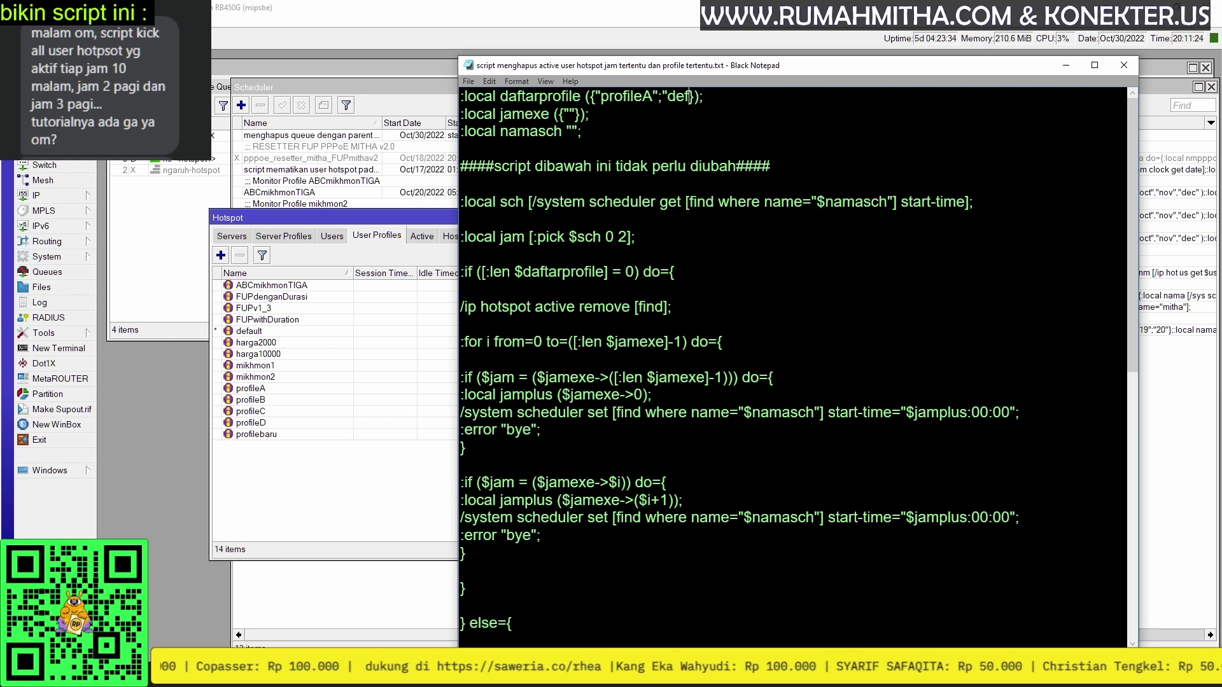
pyautogui.press('BackSpace')
pyautogui.press('BackSpace')
pyautogui.press('BackSpace')
pyautogui.press('BackSpace')
pyautogui.press('BackSpace')
pyautogui.press('BackSpace')
pyautogui.press('BackSpace')
pyautogui.press('BackSpace')
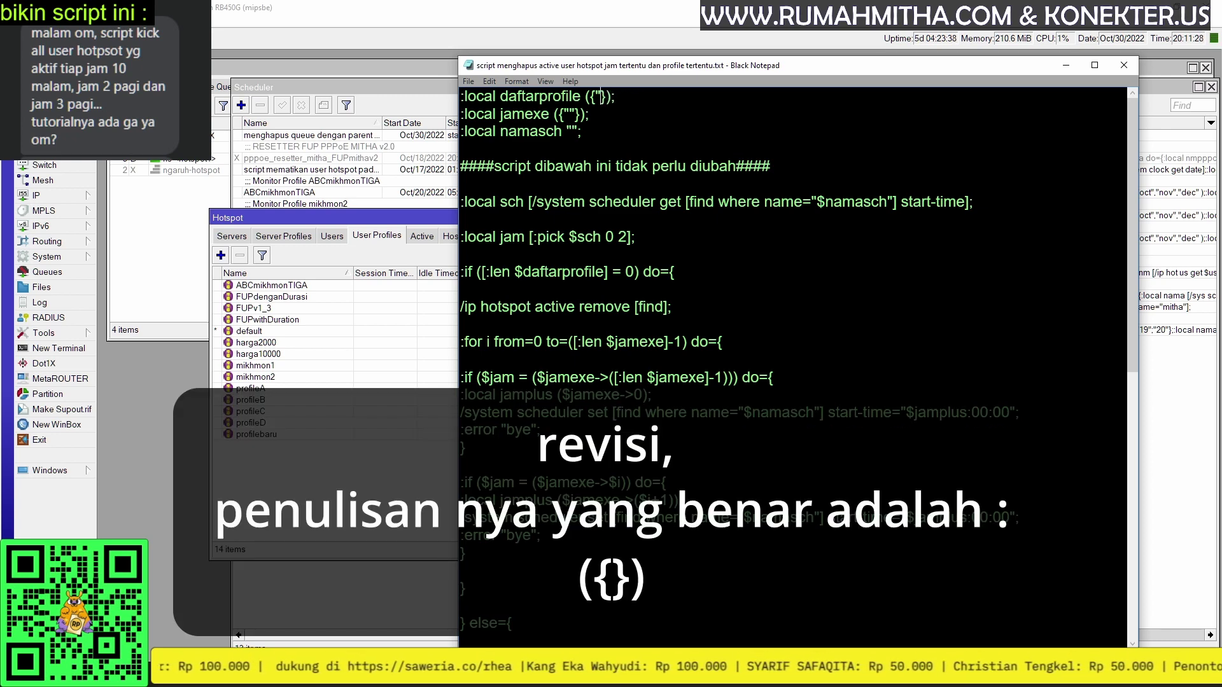
pyautogui.write('"')
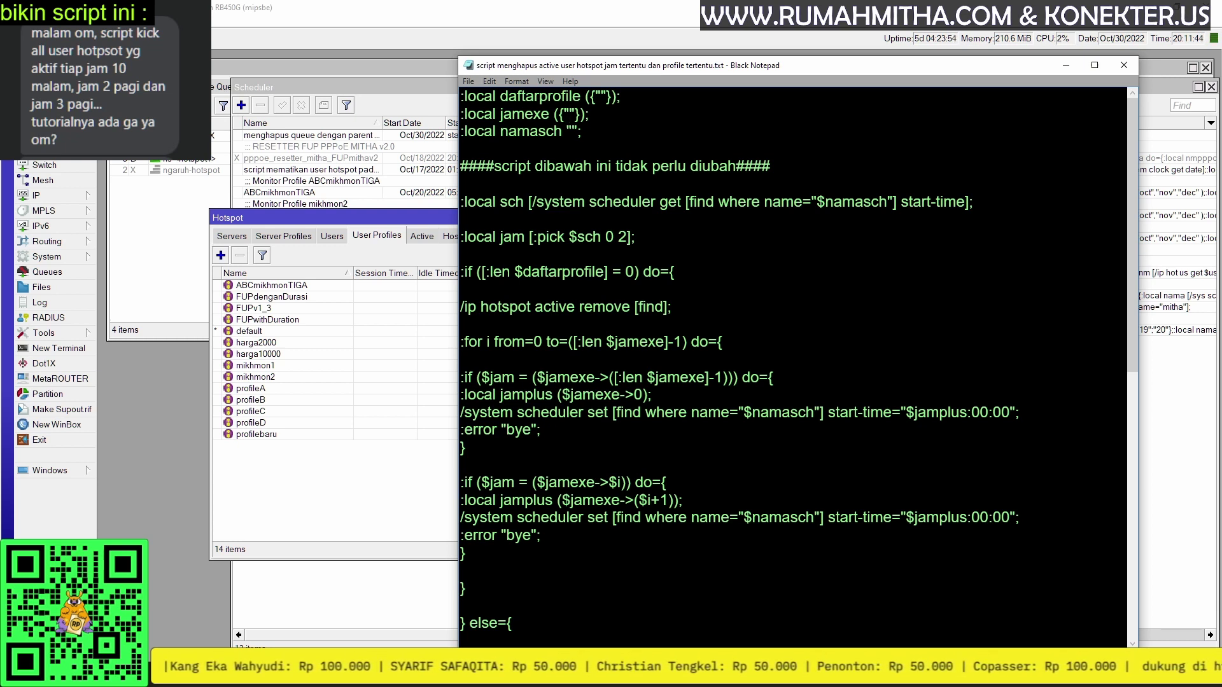
# Fill the jamexe list with the execution hours "10";"02";"03".
pyautogui.write('10"')
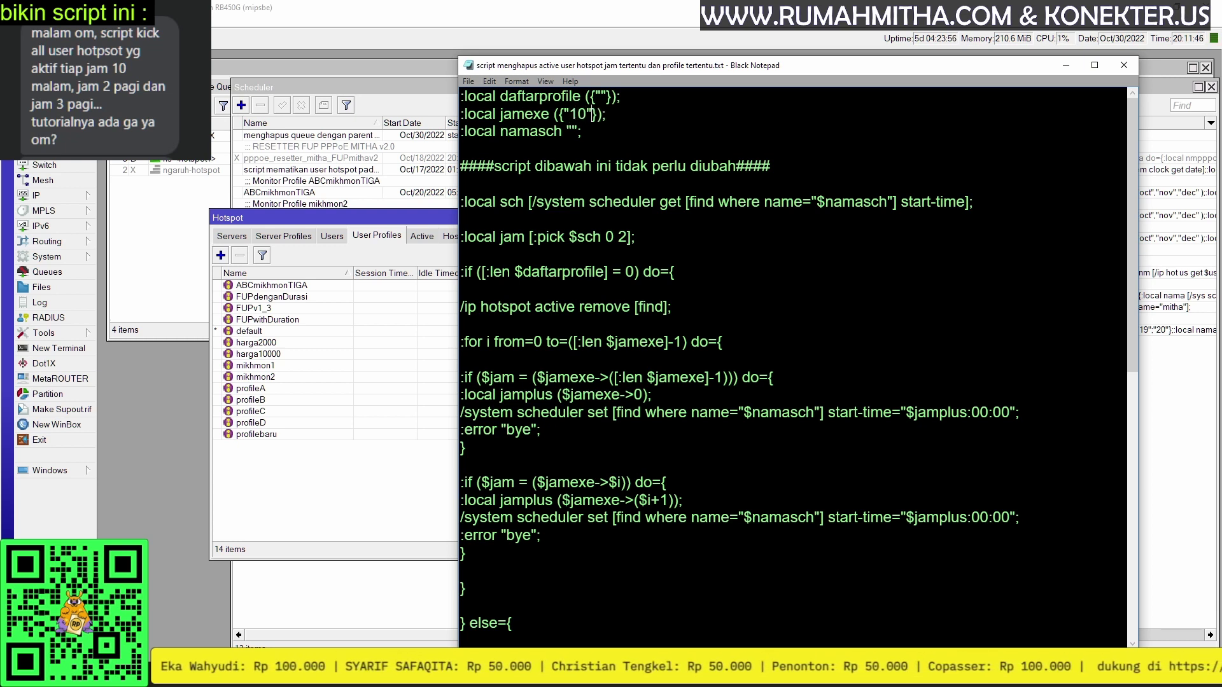
pyautogui.write(';"')
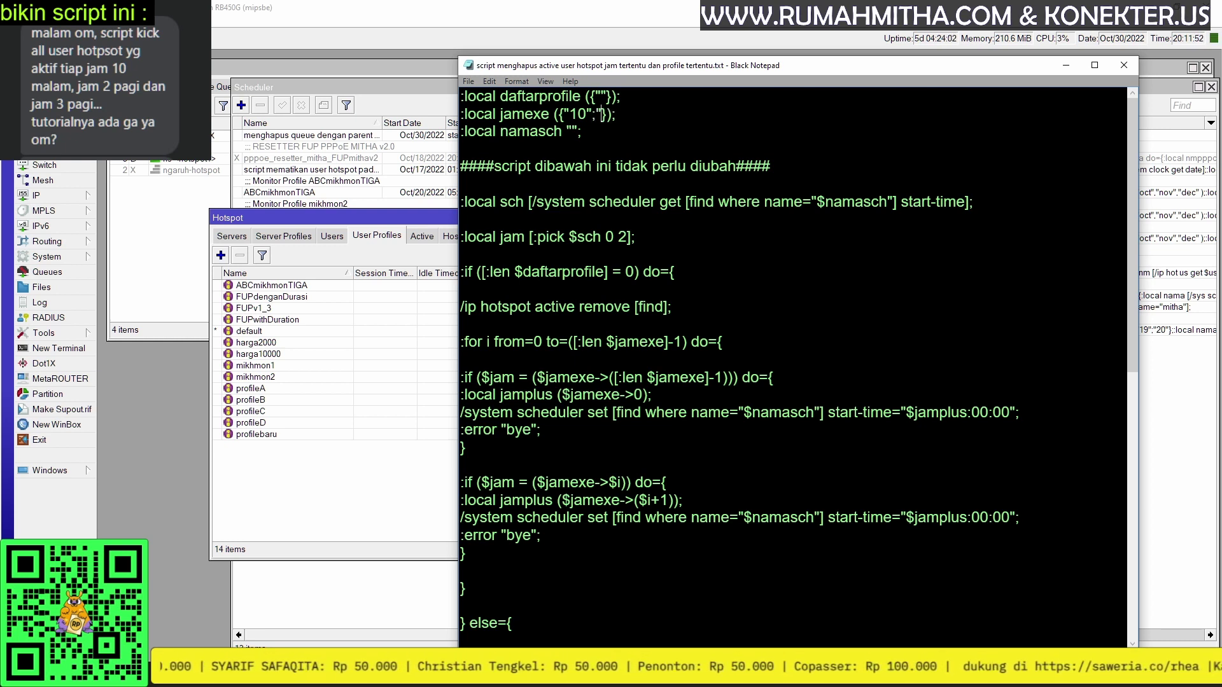
pyautogui.write('02')
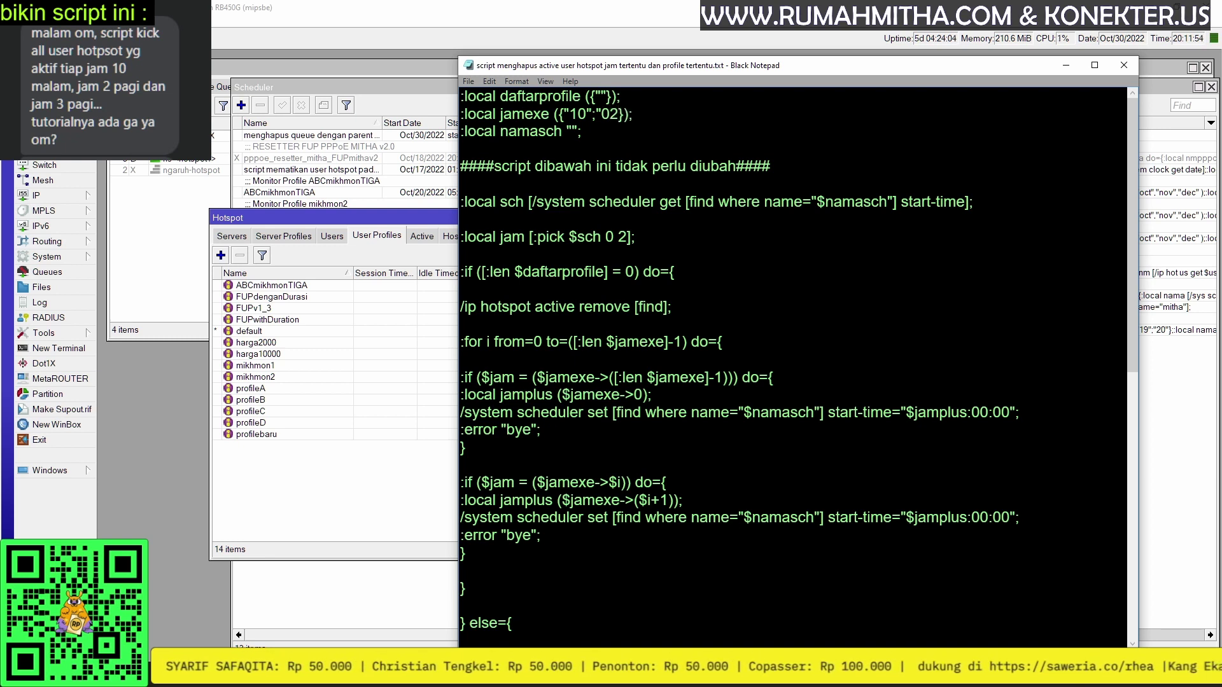
pyautogui.write('"')
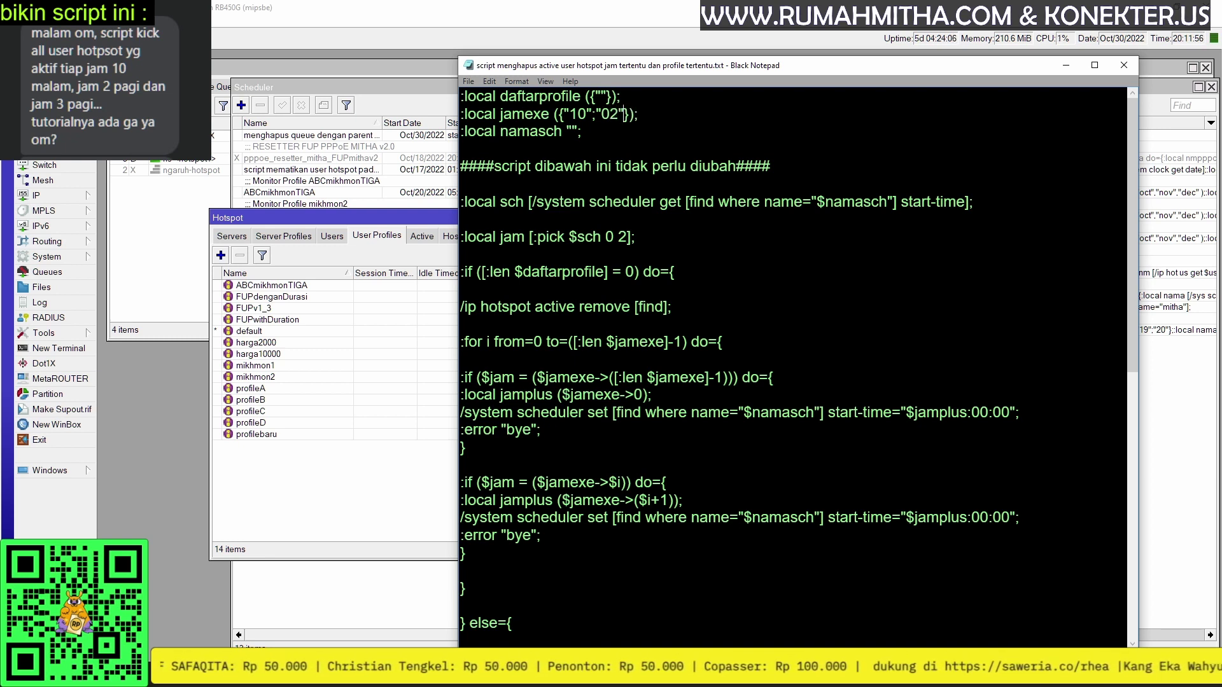
pyautogui.write(';')
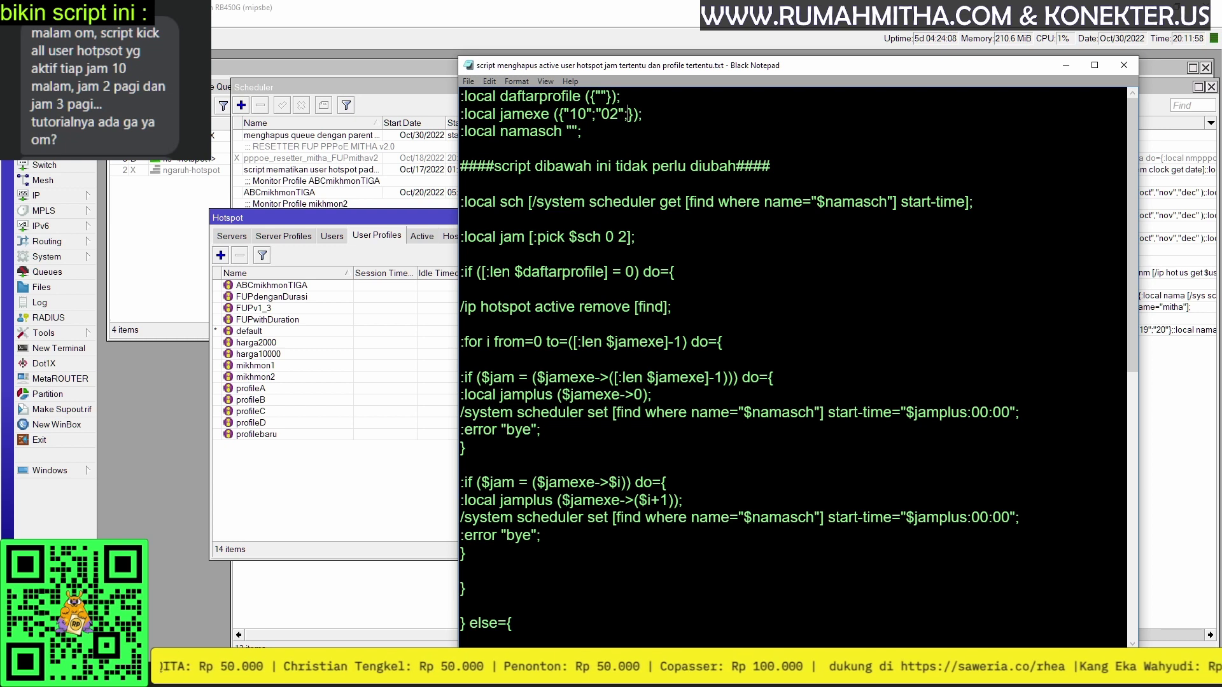
pyautogui.write('"')
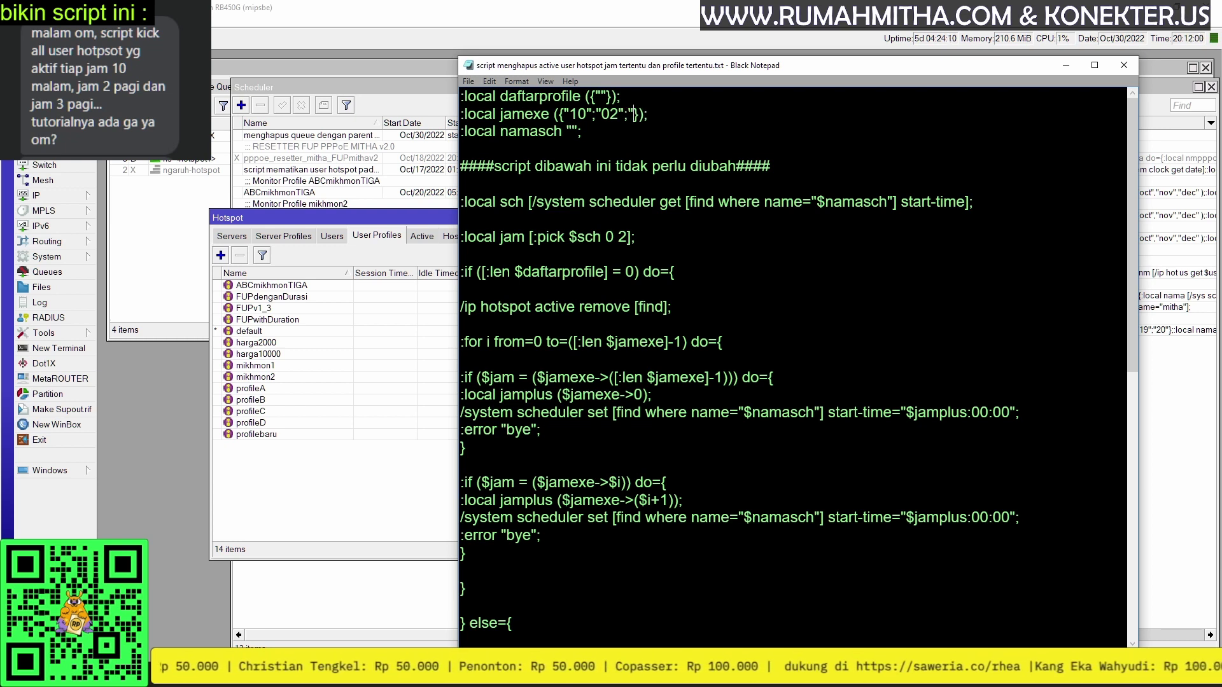
pyautogui.write('03"')
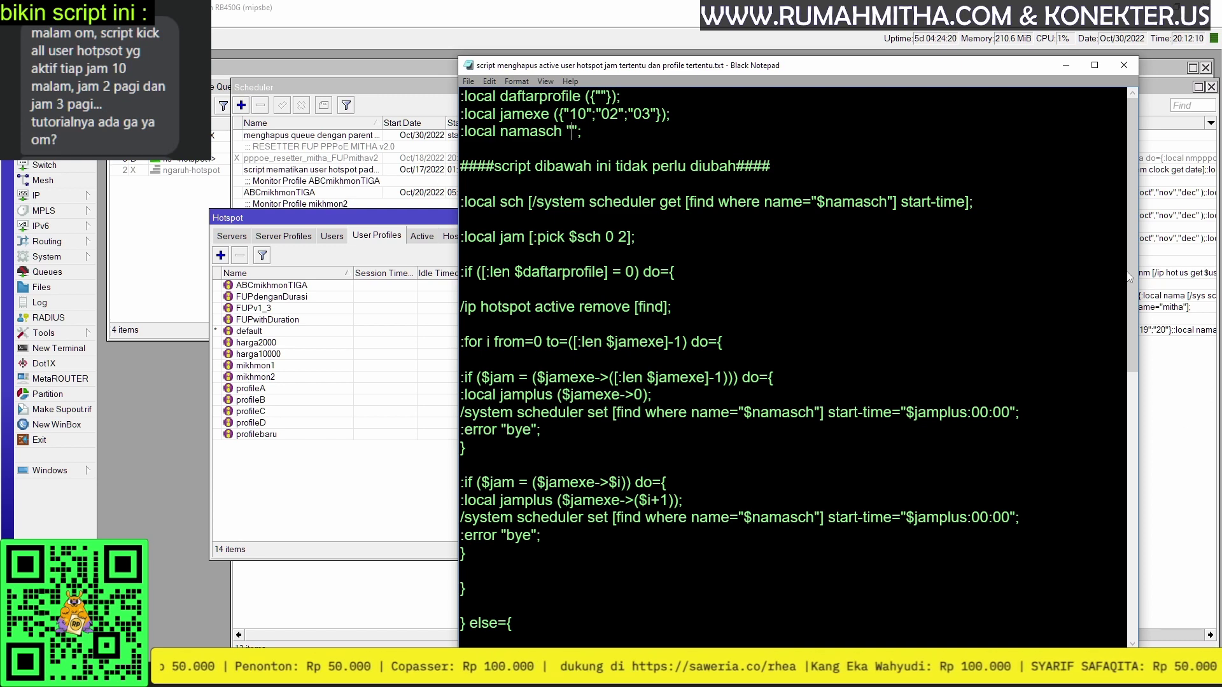
# Set the namasch variable in the script to "schedulerA".
pyautogui.moveTo(994, 67); pyautogui.dragTo(707, 69)
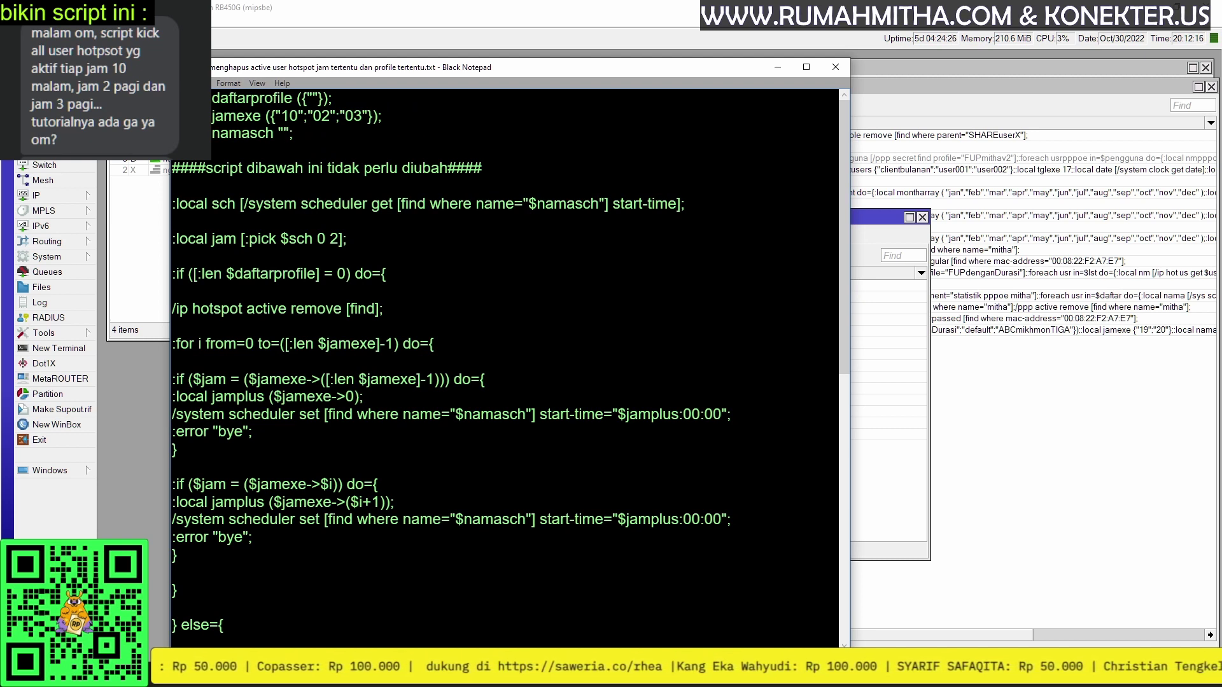
pyautogui.write('sched')
pyautogui.press('BackSpace')
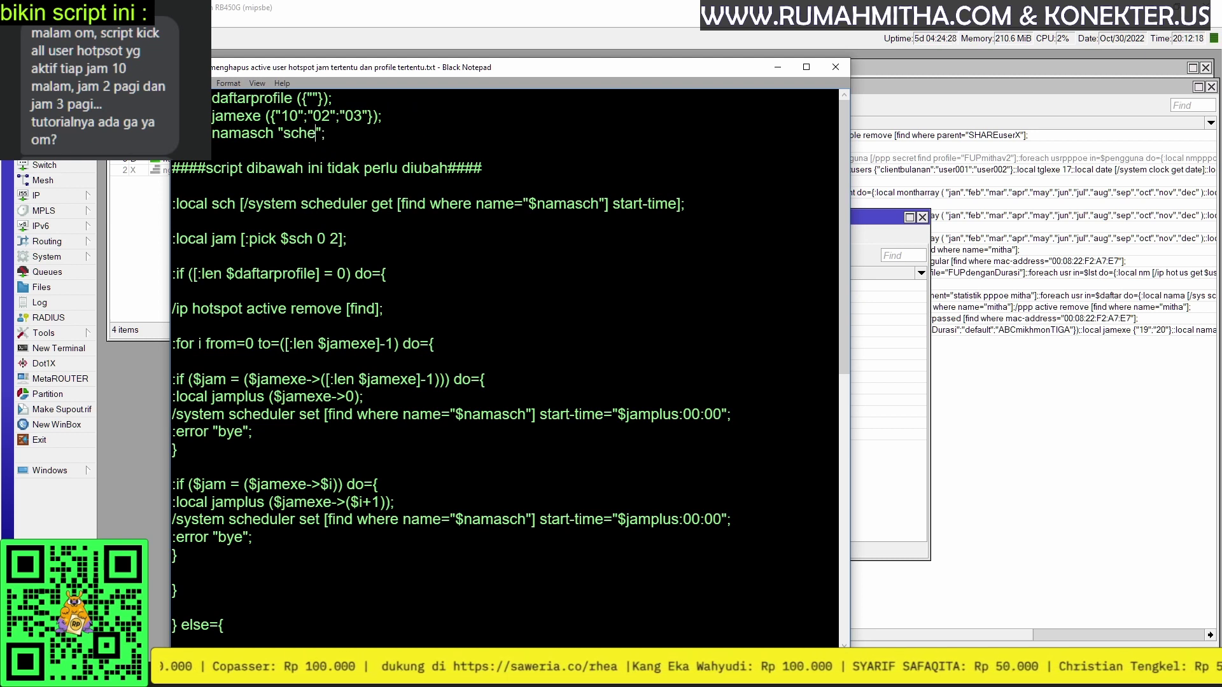
pyautogui.write('dulerr')
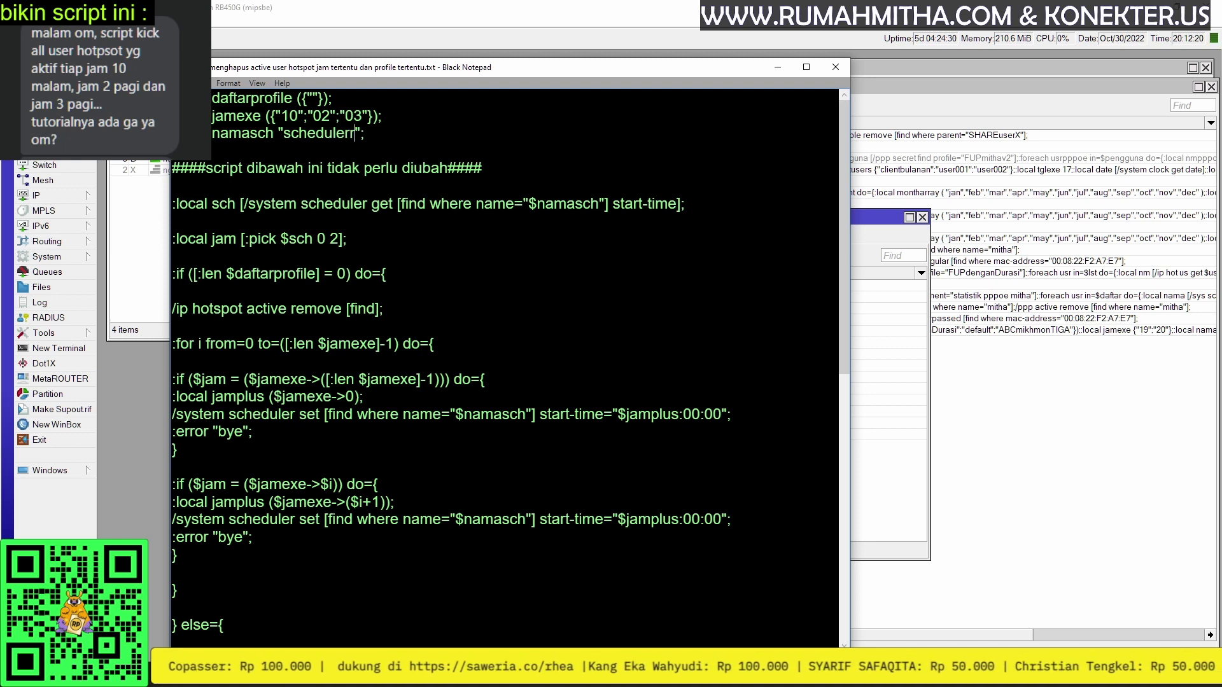
pyautogui.press('BackSpace')
pyautogui.write('A')
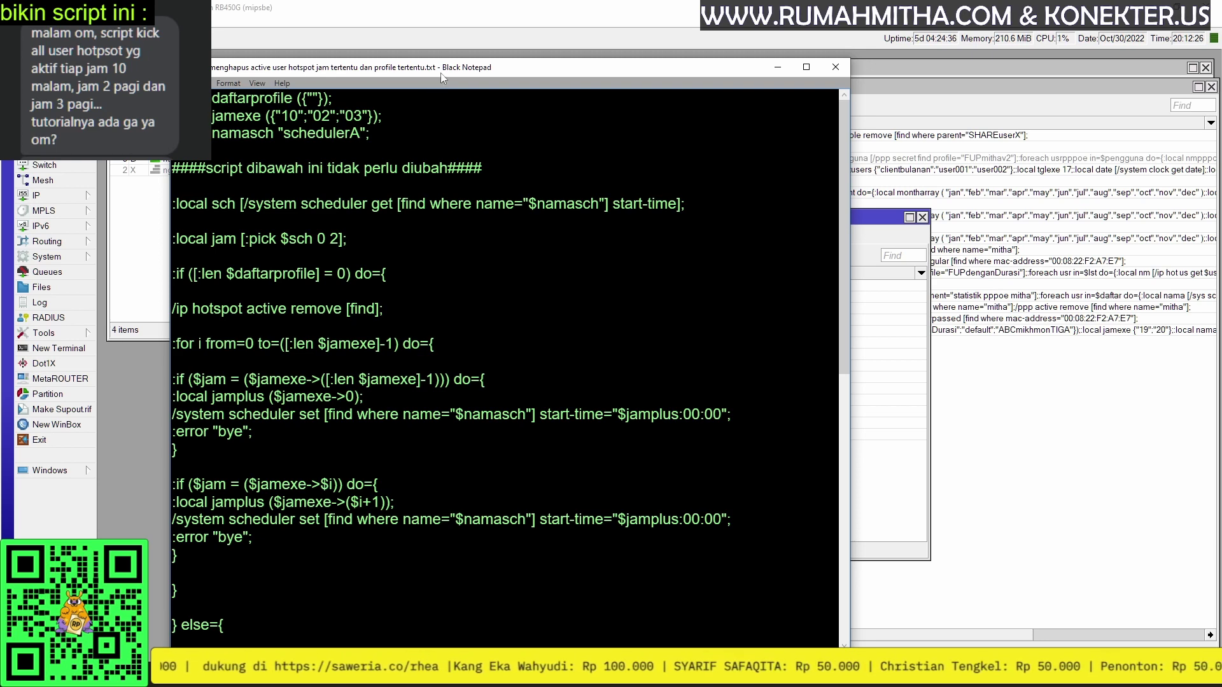
# Copy the entire script text from the notepad file.
pyautogui.moveTo(441, 72); pyautogui.dragTo(477, 84)
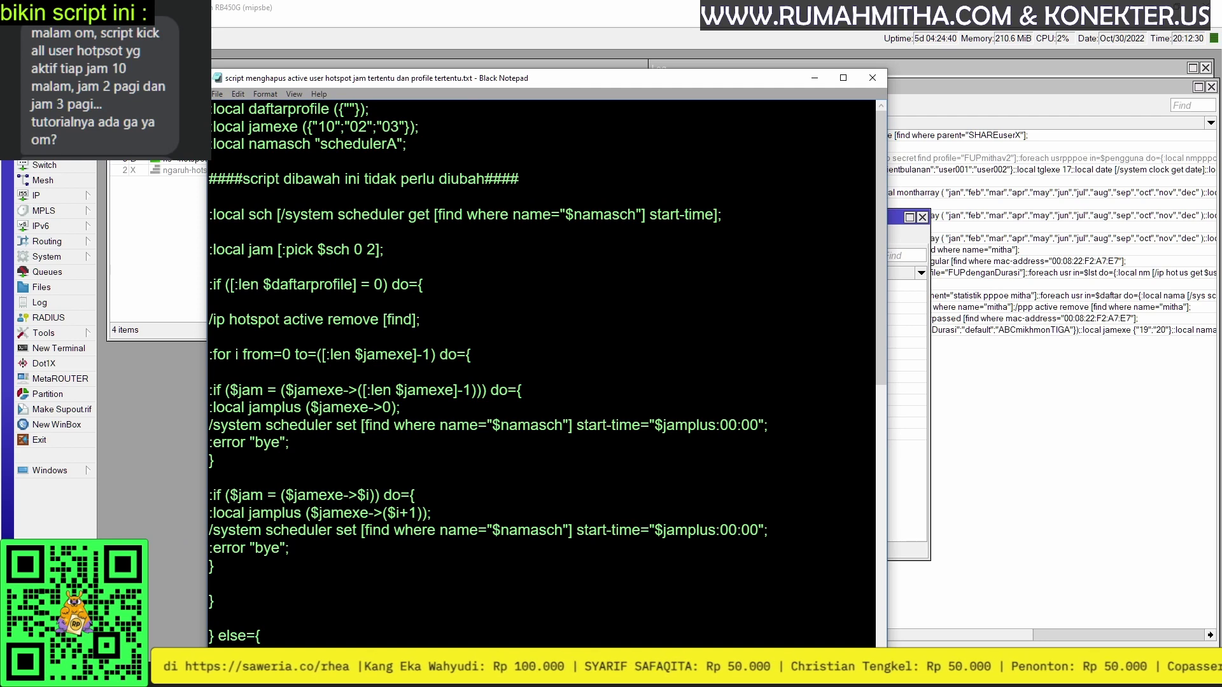
pyautogui.hotkey('ctrl', 'a')
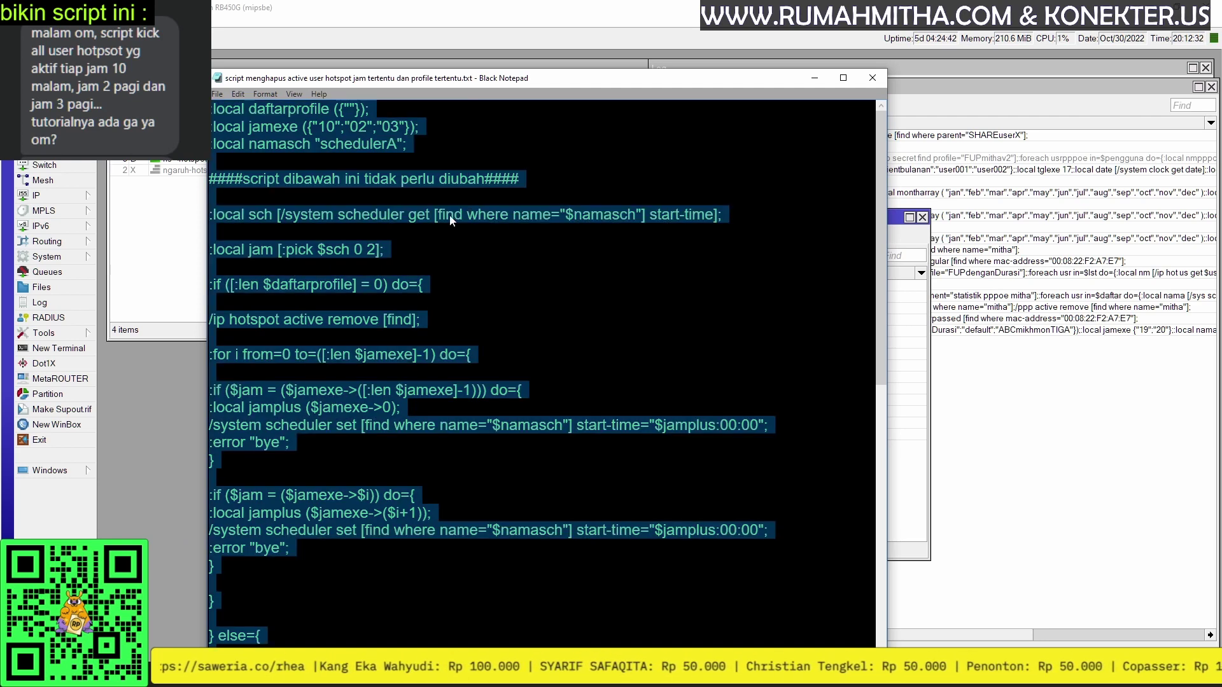
pyautogui.rightClick(401, 184)
pyautogui.click(433, 205)
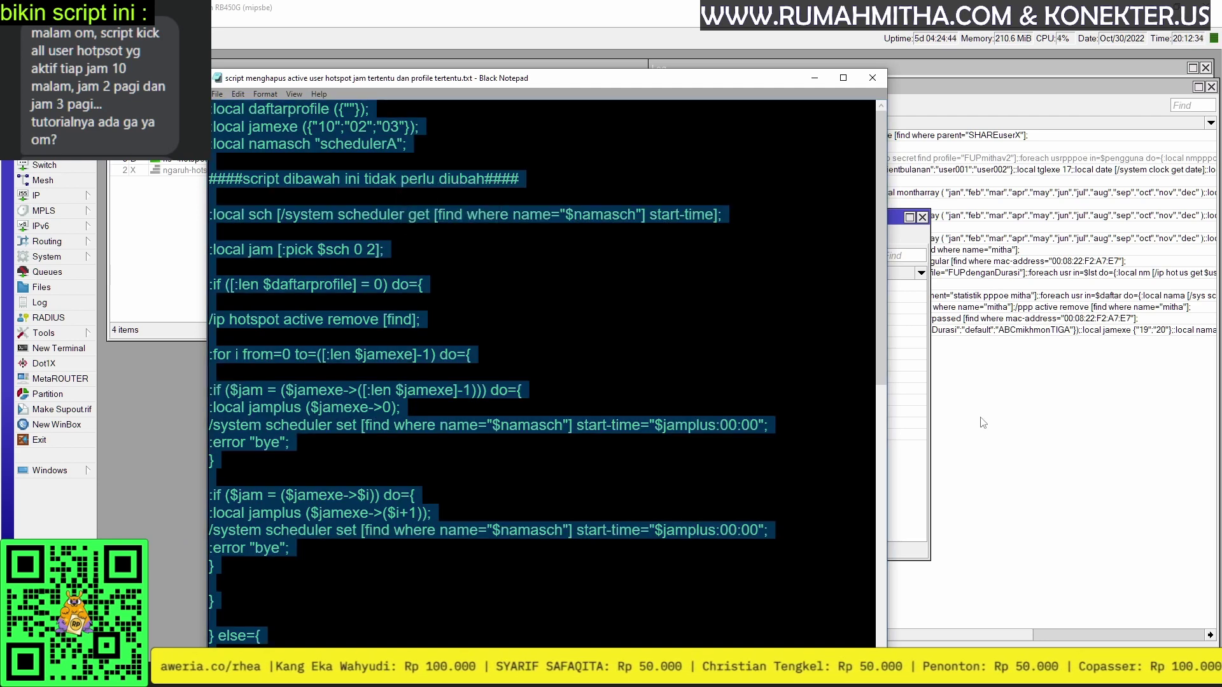
# Switch to WinBox, add a new schedule in the Scheduler and paste the copied script as its On Event code.
pyautogui.click(981, 418)
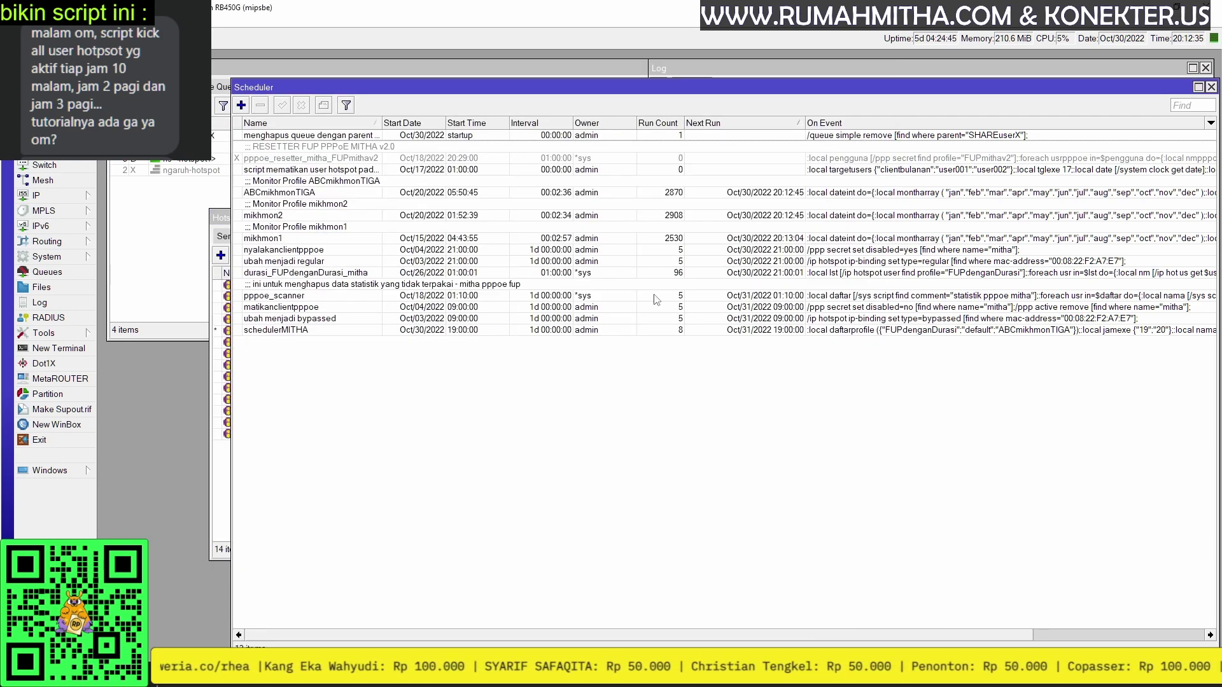
pyautogui.click(242, 105)
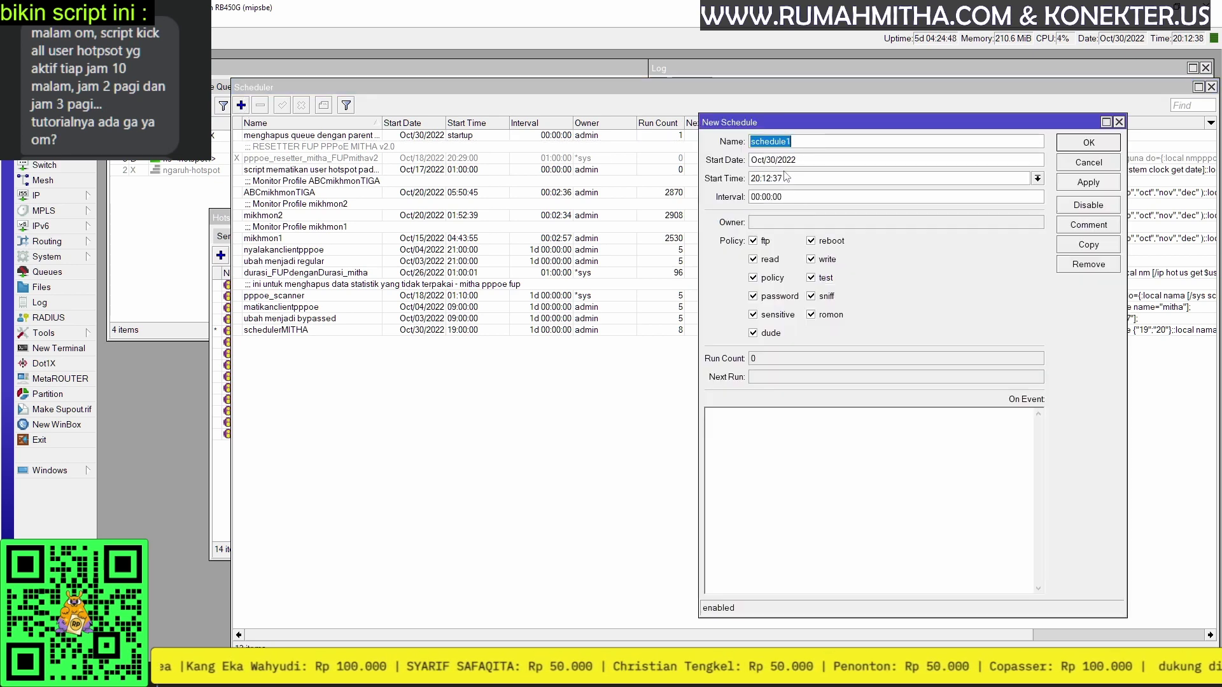
pyautogui.click(791, 482)
pyautogui.hotkey('ctrl', 'v')
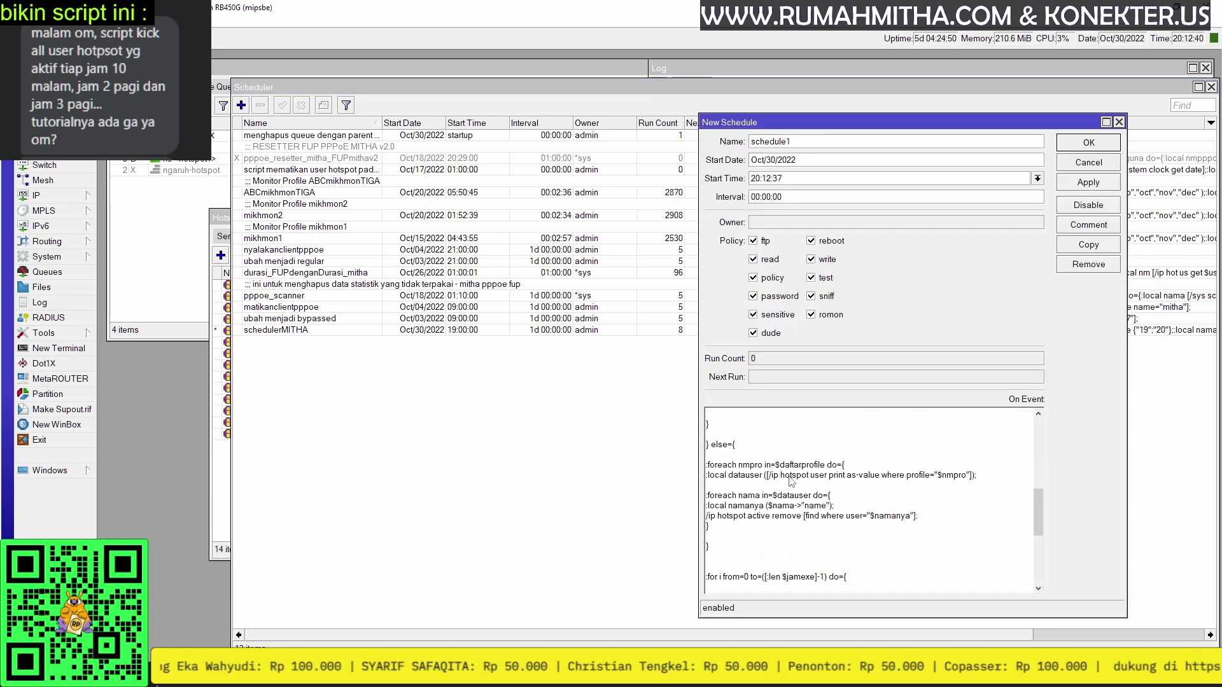
pyautogui.scroll(10, 791, 482)
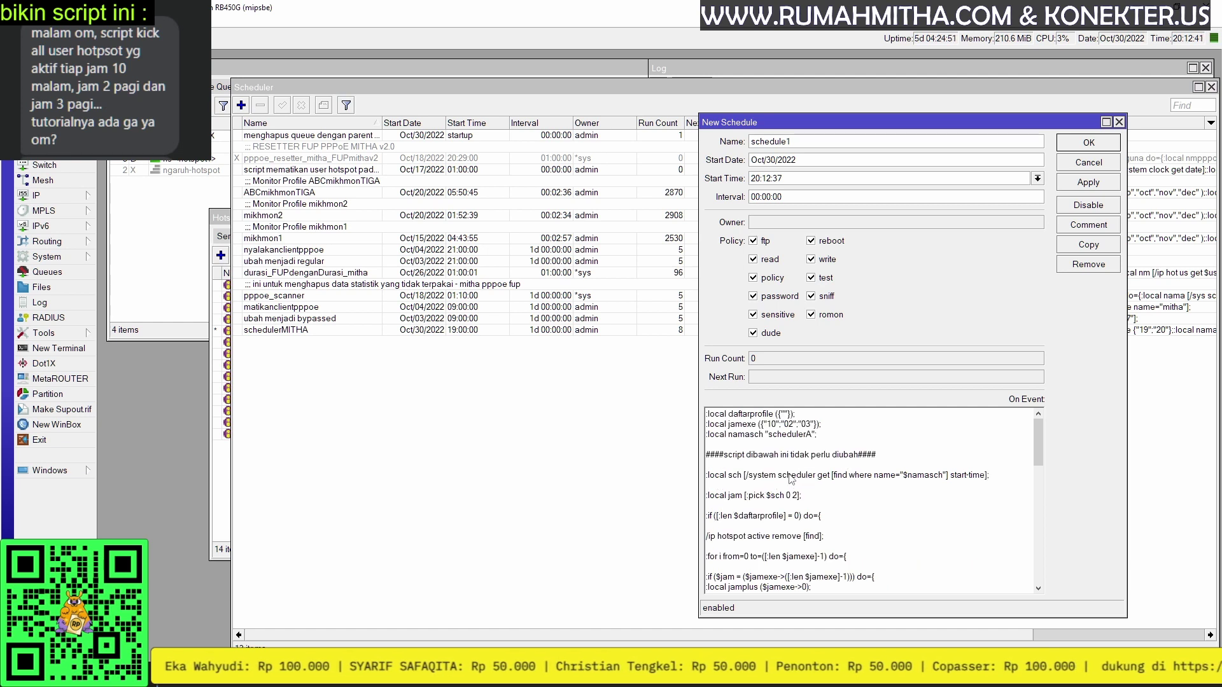
# Name the new schedule schedulerA.
pyautogui.click(790, 141)
pyautogui.press('BackSpace')
pyautogui.write('r')
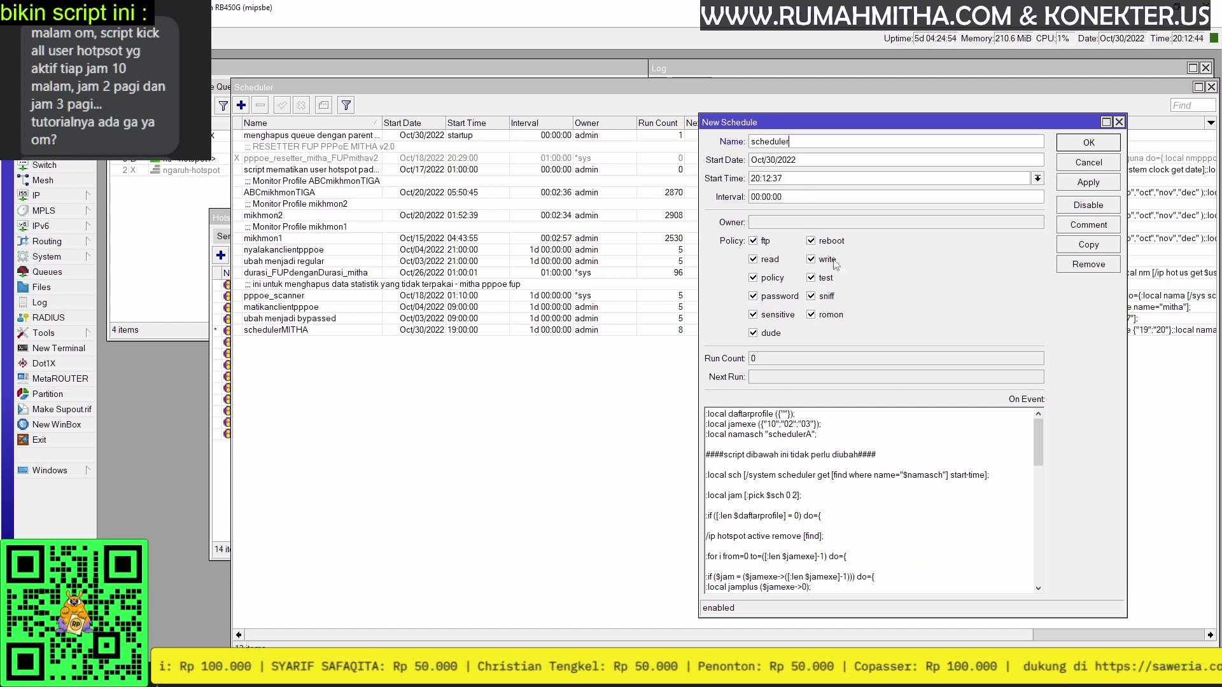
pyautogui.write('A')
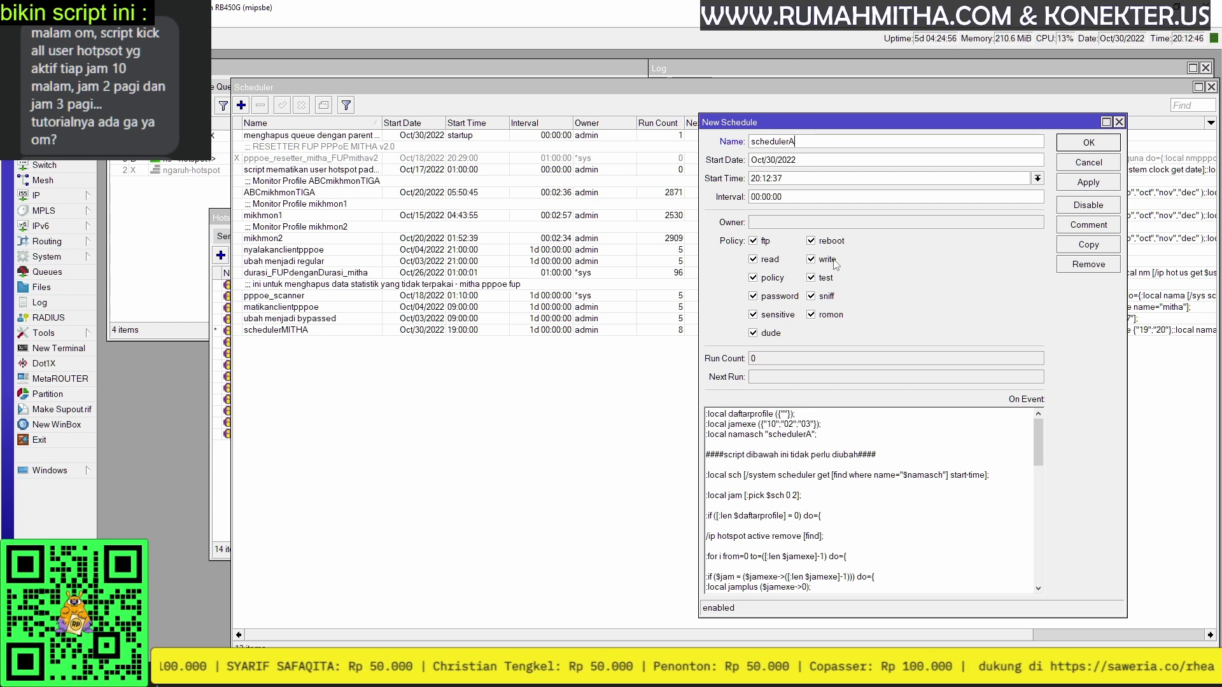
# Set the interval of the new schedule to 24:00:00.
pyautogui.click(751, 196)
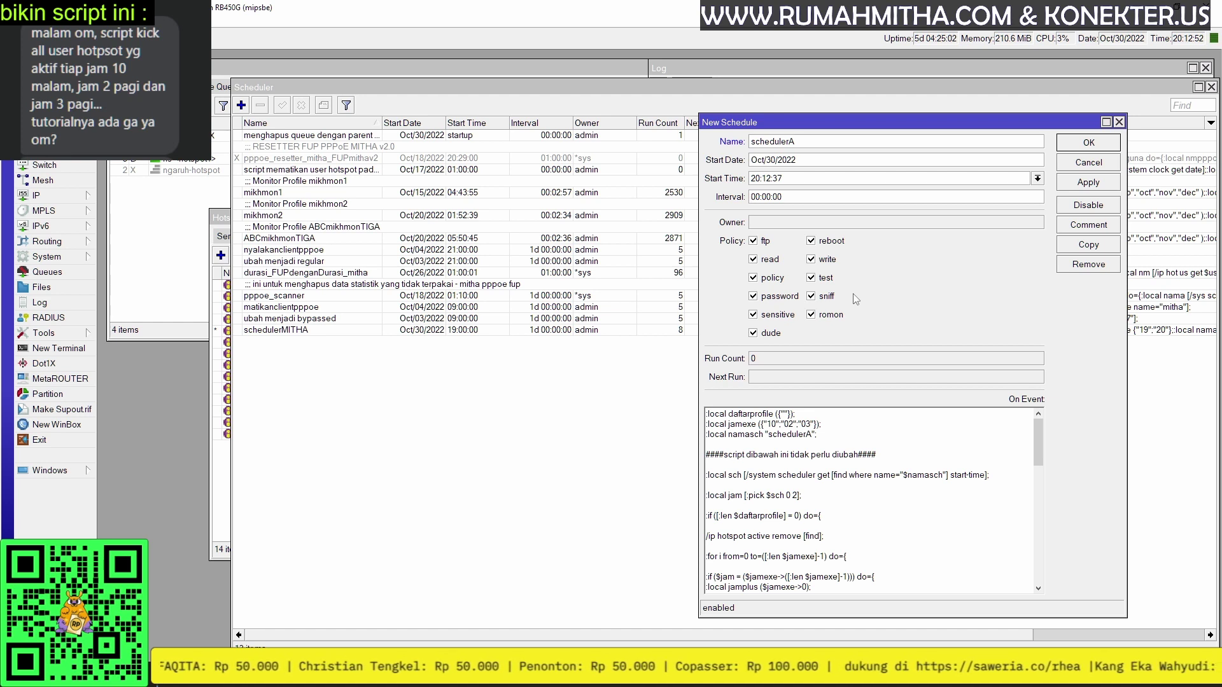
pyautogui.write('1d')
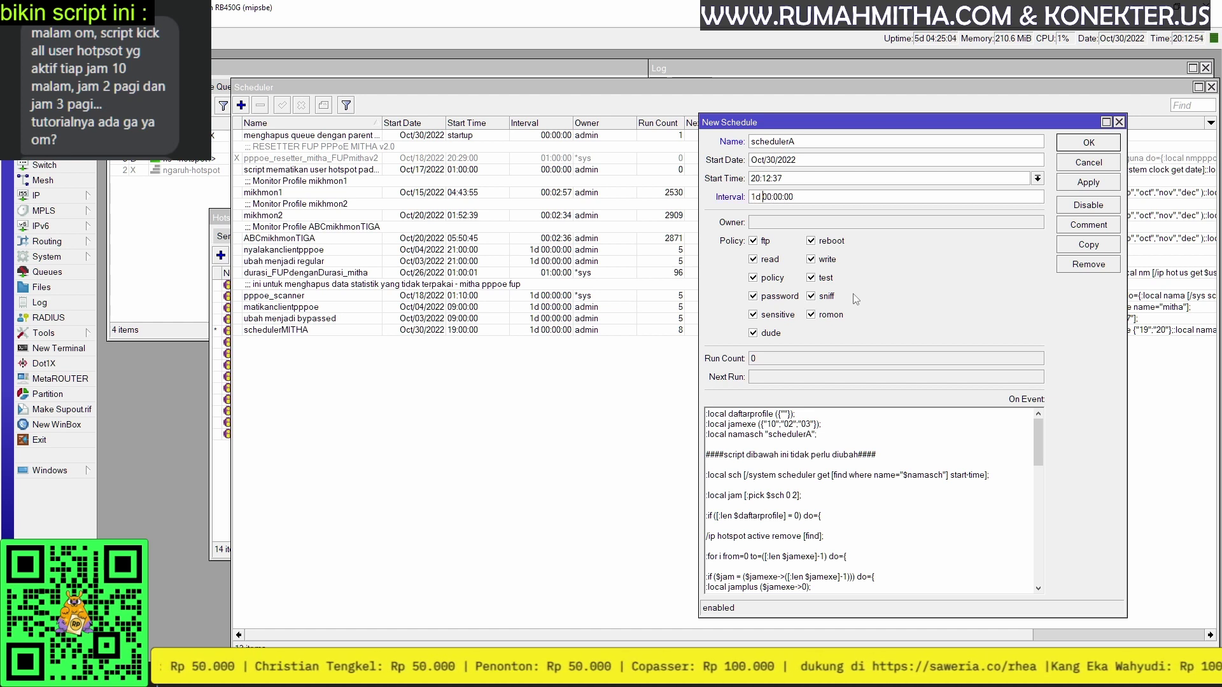
pyautogui.press('BackSpace')
pyautogui.press('BackSpace')
pyautogui.press('BackSpace')
pyautogui.press('BackSpace')
pyautogui.press('BackSpace')
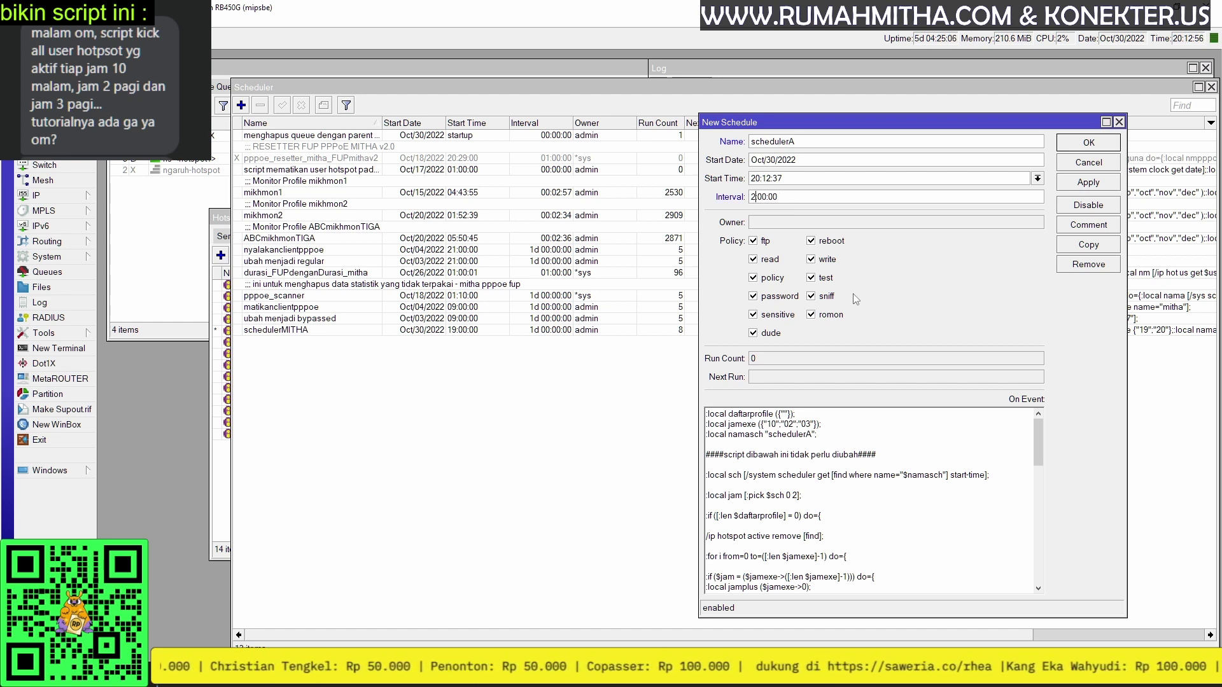
pyautogui.write('24')
pyautogui.hotkey('shift', 'Left')
pyautogui.hotkey('shift', 'Left')
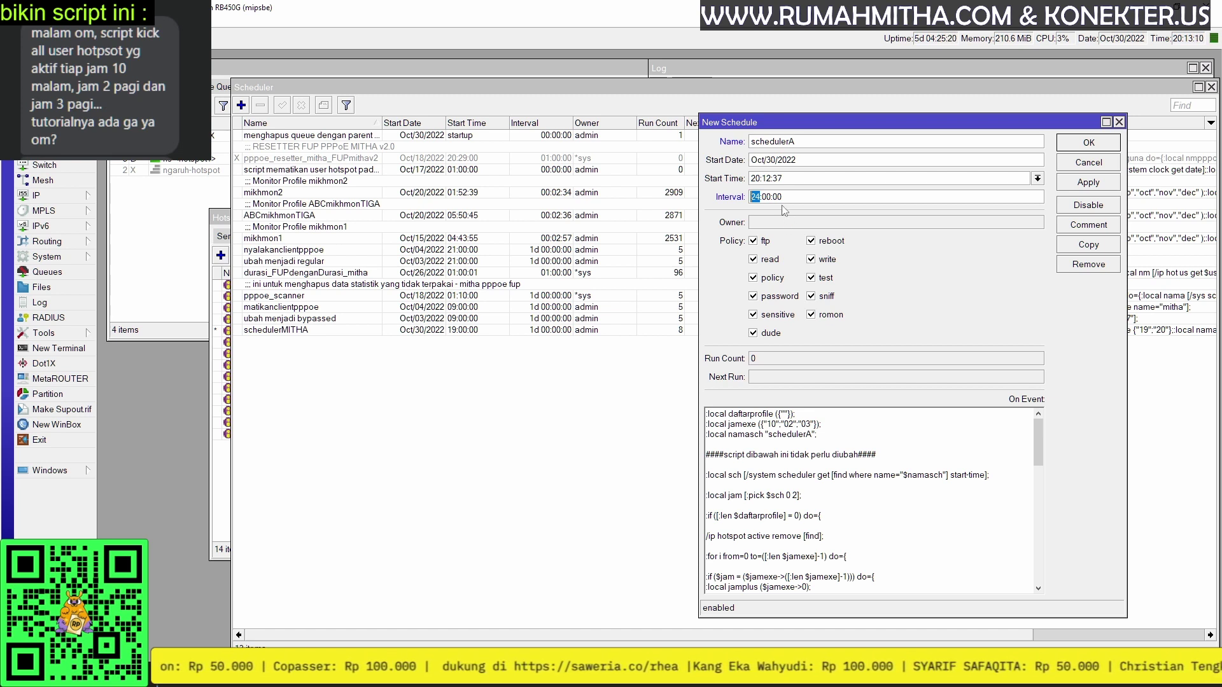
# Insert "20" as the first hour of the jamexe list in the On Event script and apply the new schedule.
pyautogui.click(766, 425)
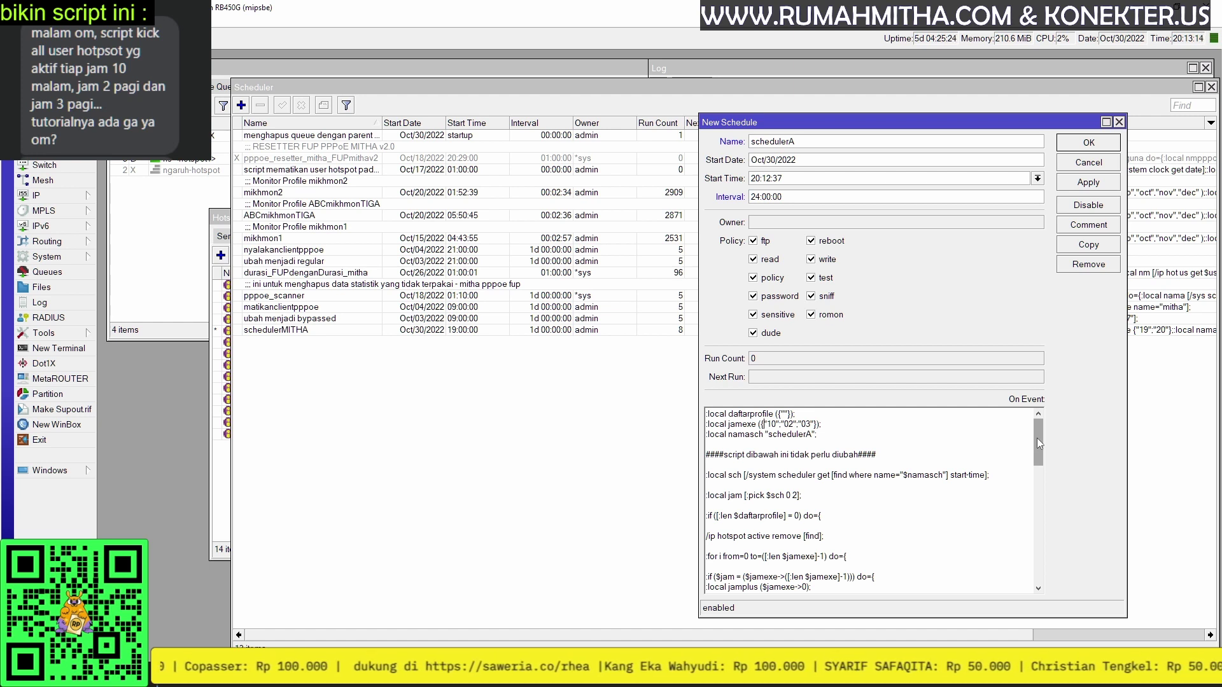
pyautogui.write('"20')
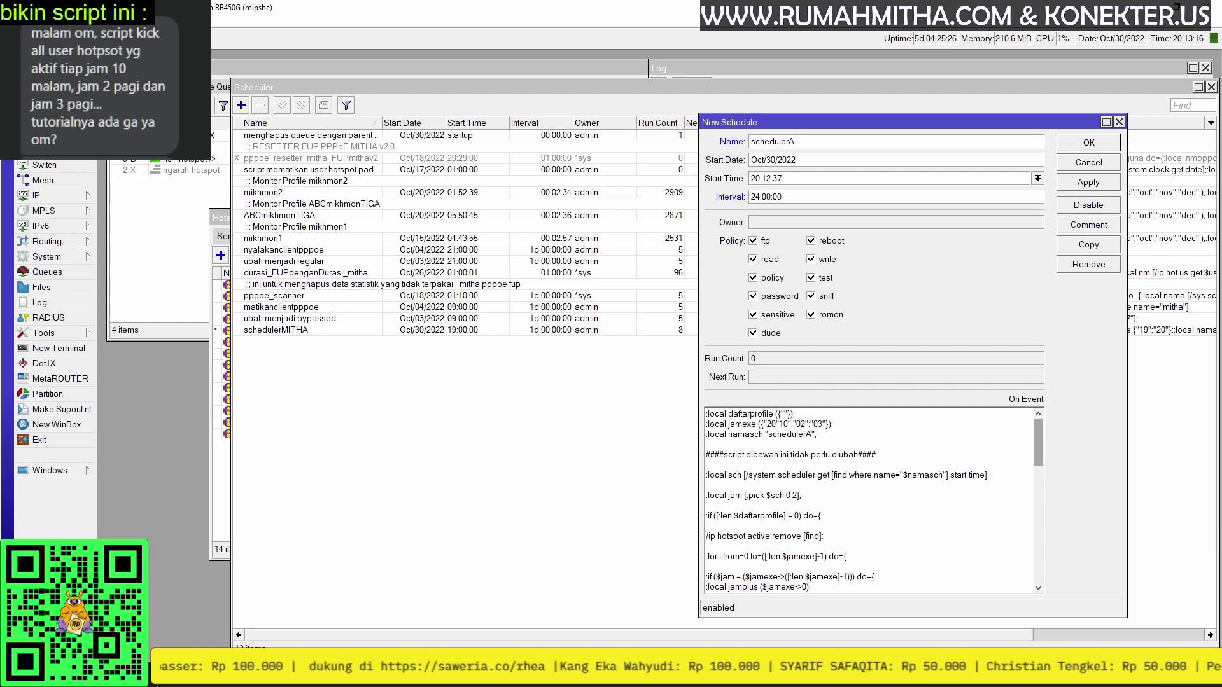
pyautogui.write('"')
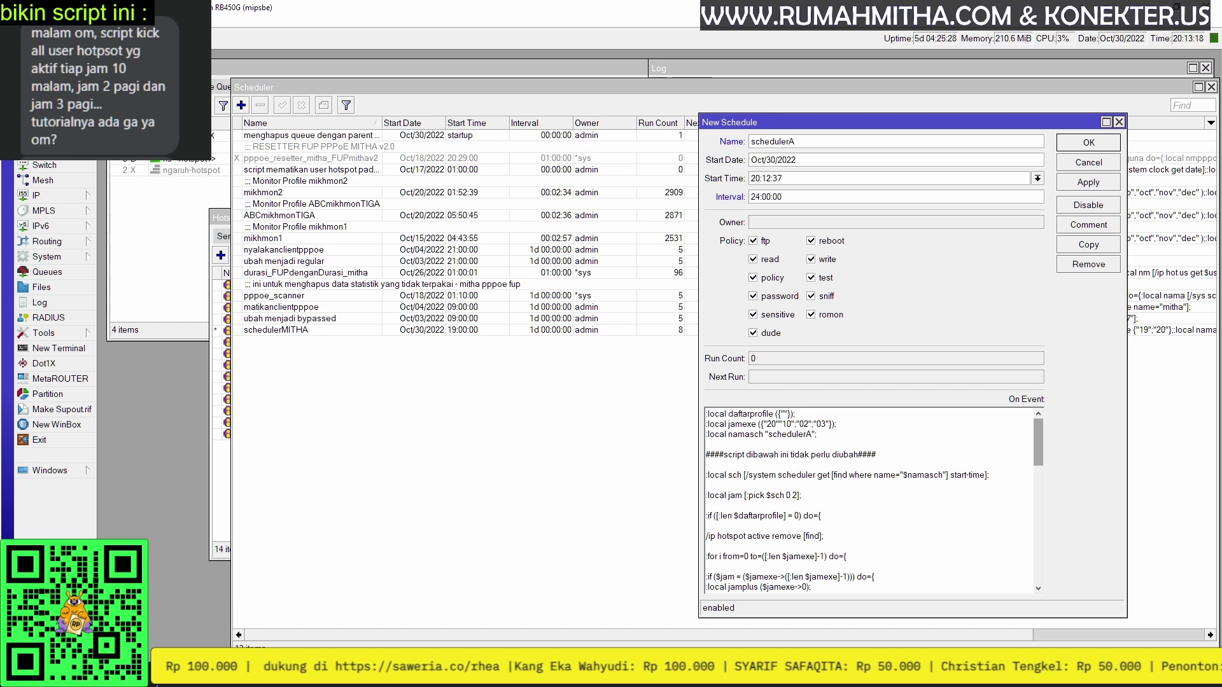
pyautogui.write(';')
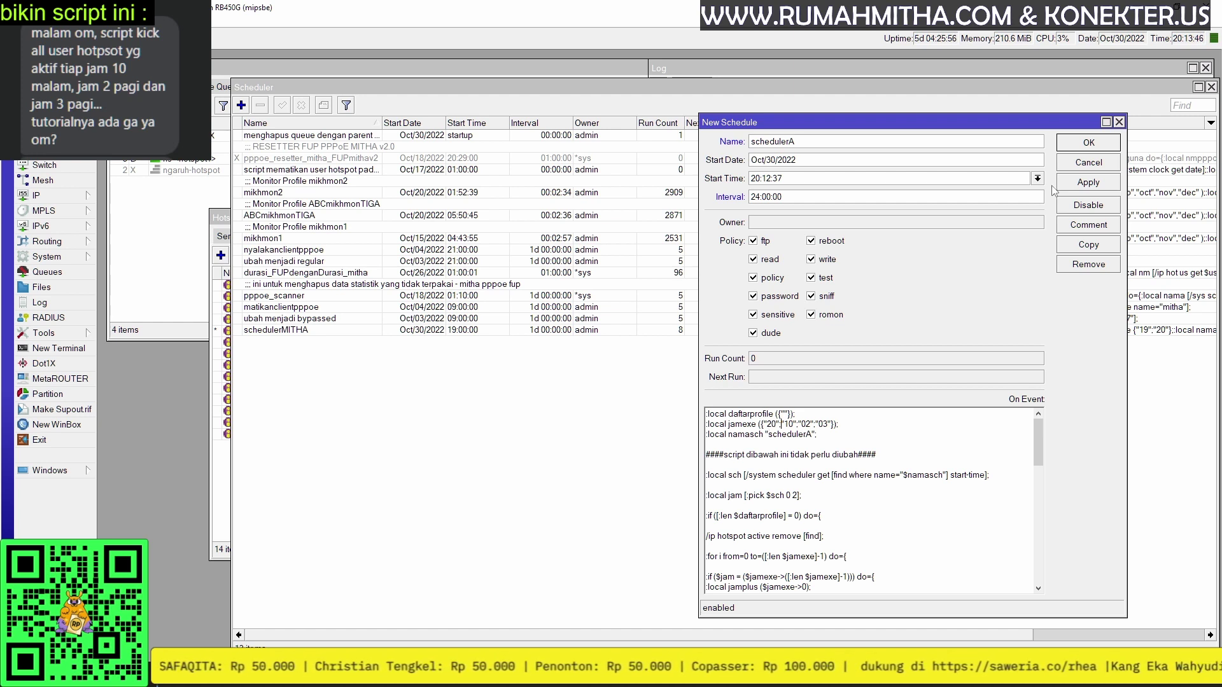
pyautogui.click(1085, 187)
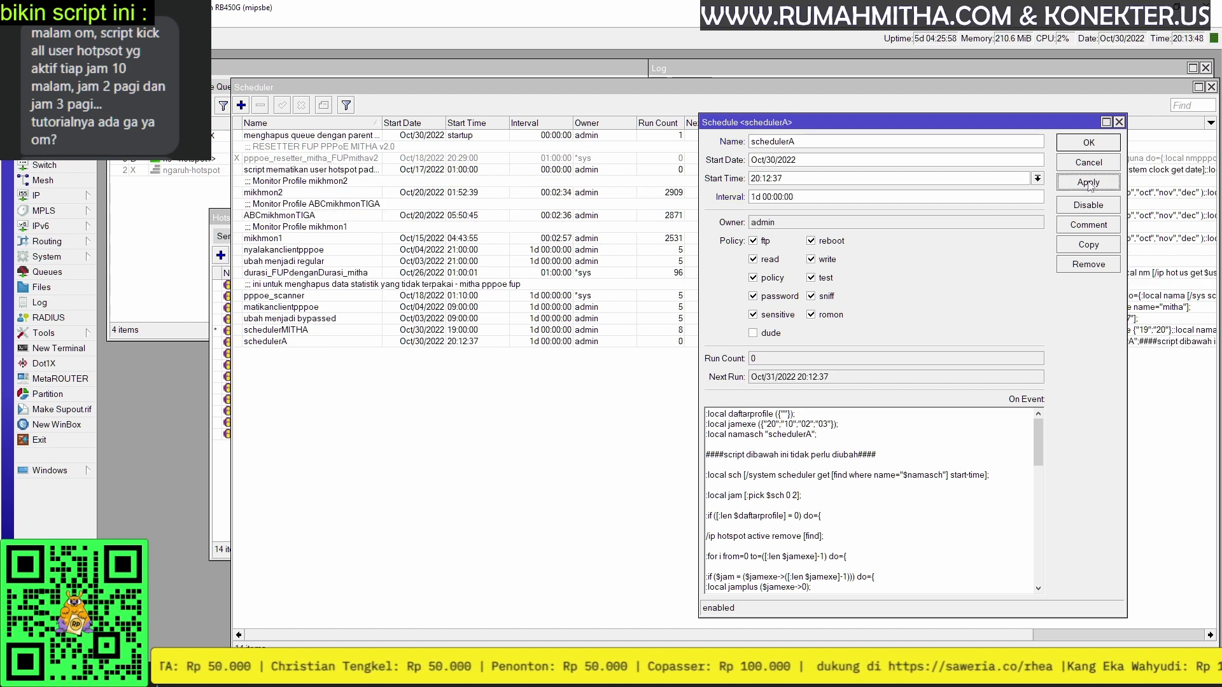
# Check schedulerA's interval and next run, and display the list of active hotspot users.
pyautogui.doubleClick(759, 199)
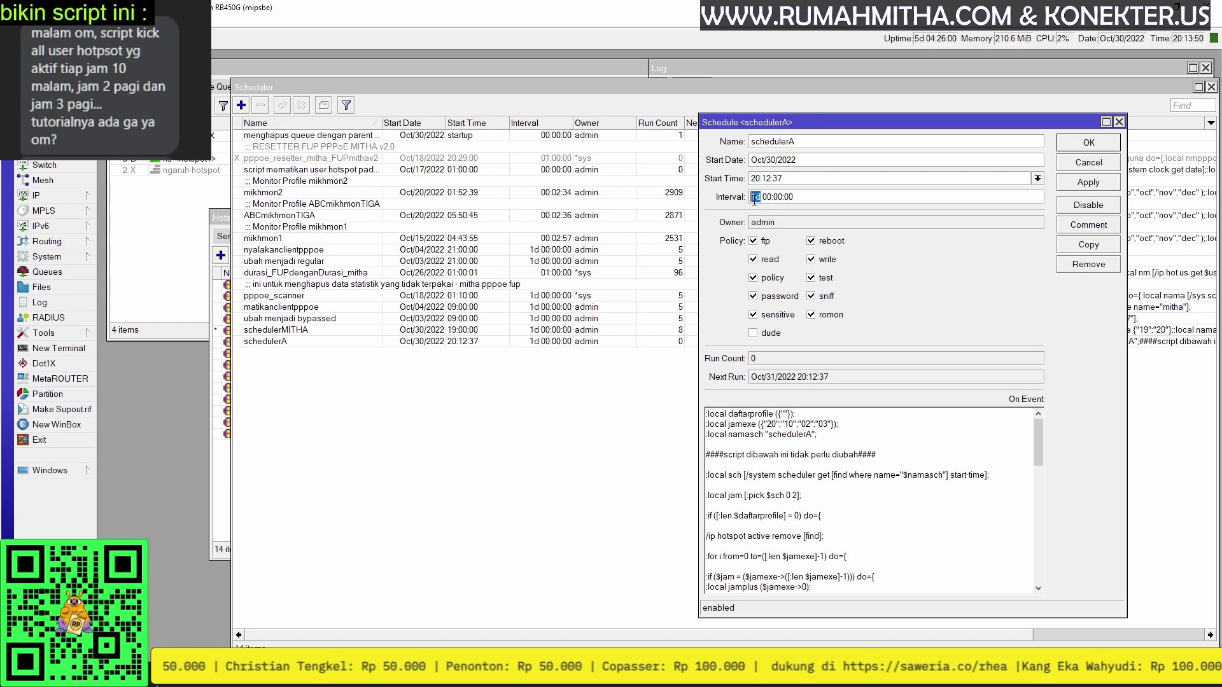
pyautogui.click(764, 197)
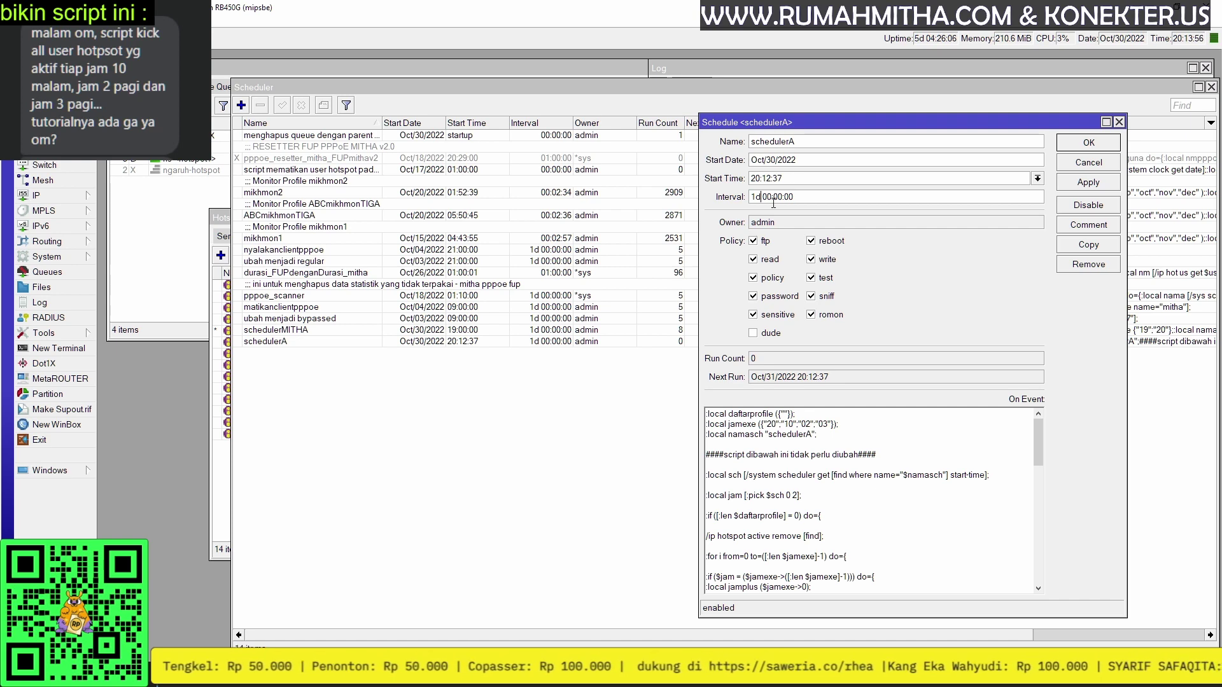
pyautogui.click(774, 379)
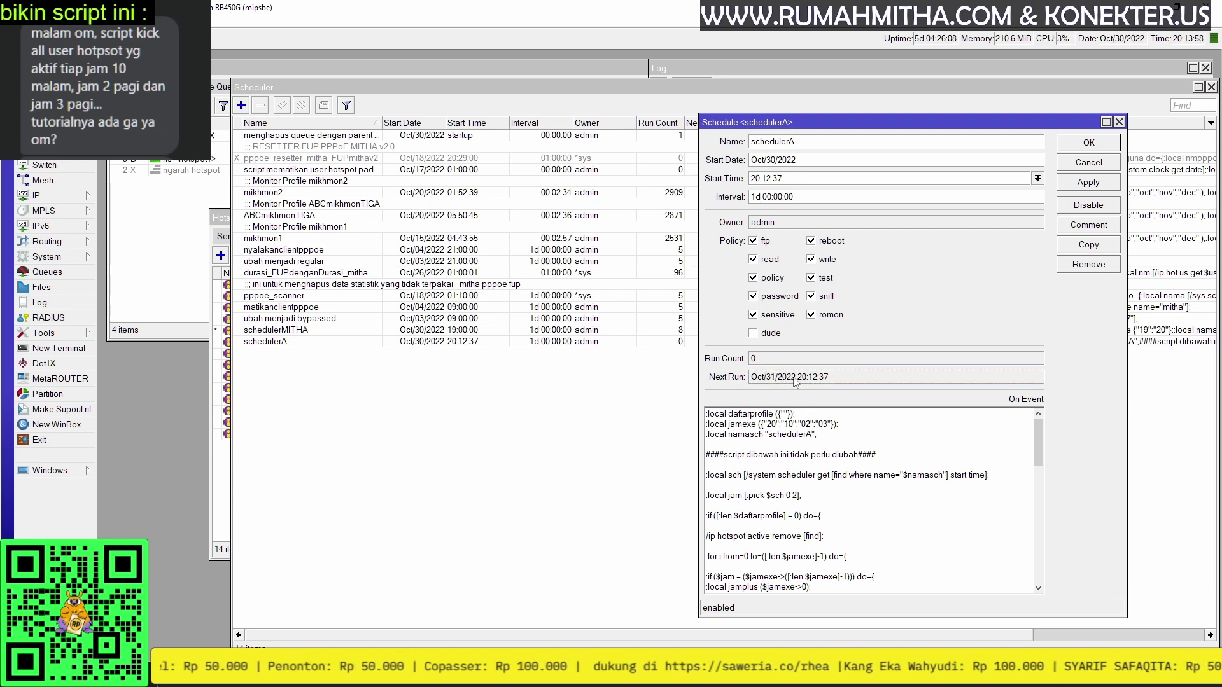
pyautogui.click(223, 504)
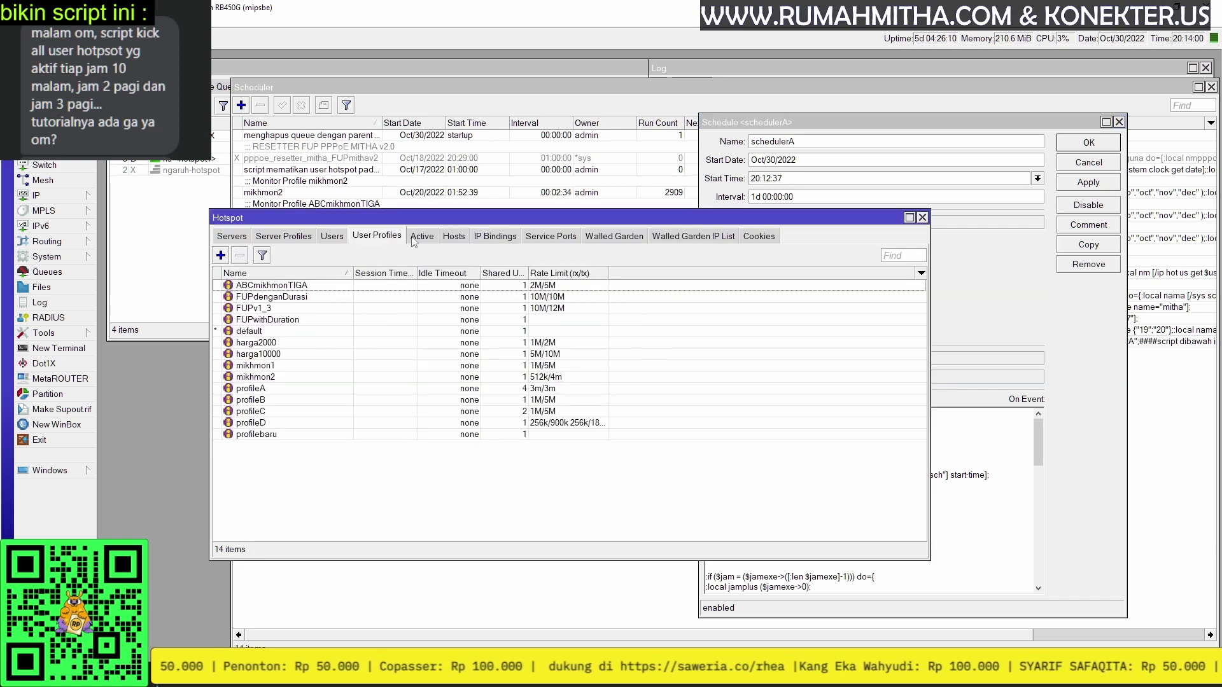
pyautogui.click(421, 236)
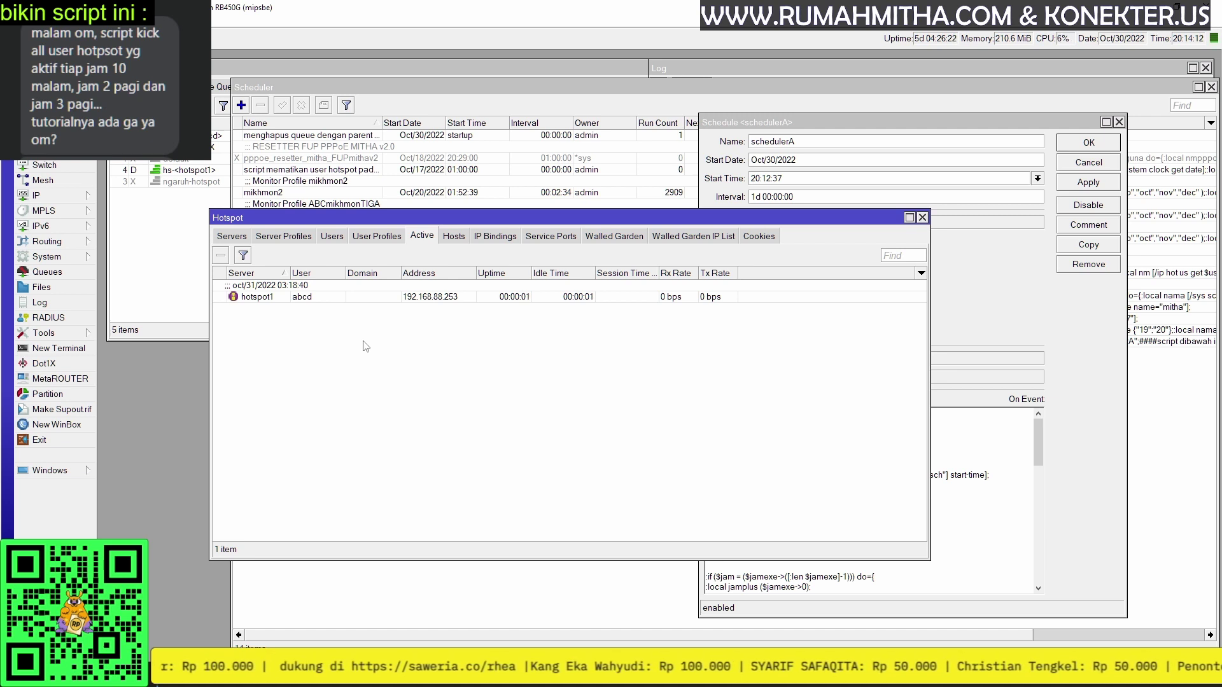
# Set schedulerA's start time to 20:14:30 and apply it to test the script.
pyautogui.click(1071, 355)
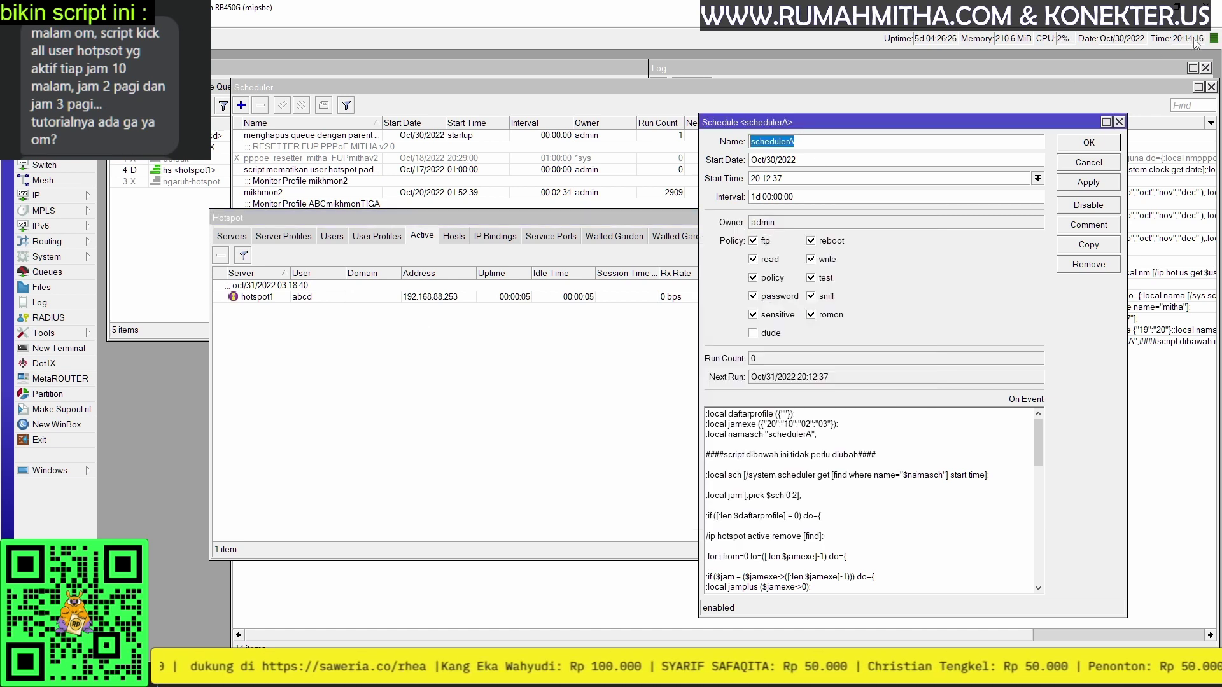
pyautogui.click(766, 178)
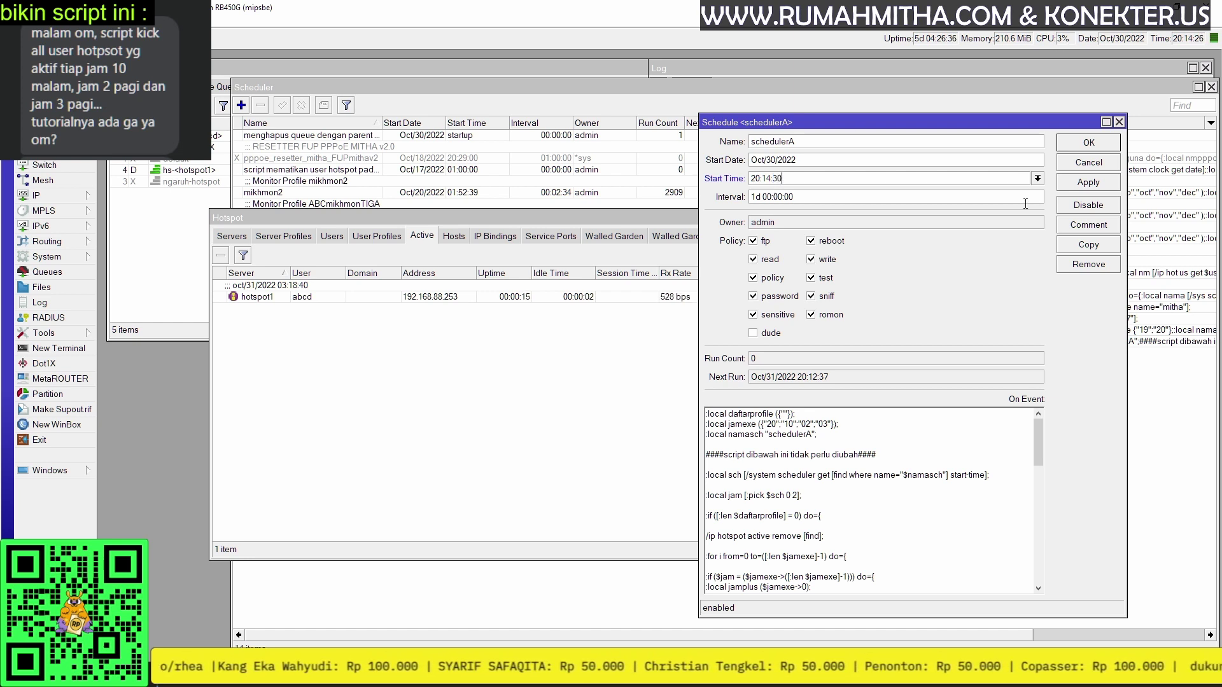
pyautogui.click(1078, 182)
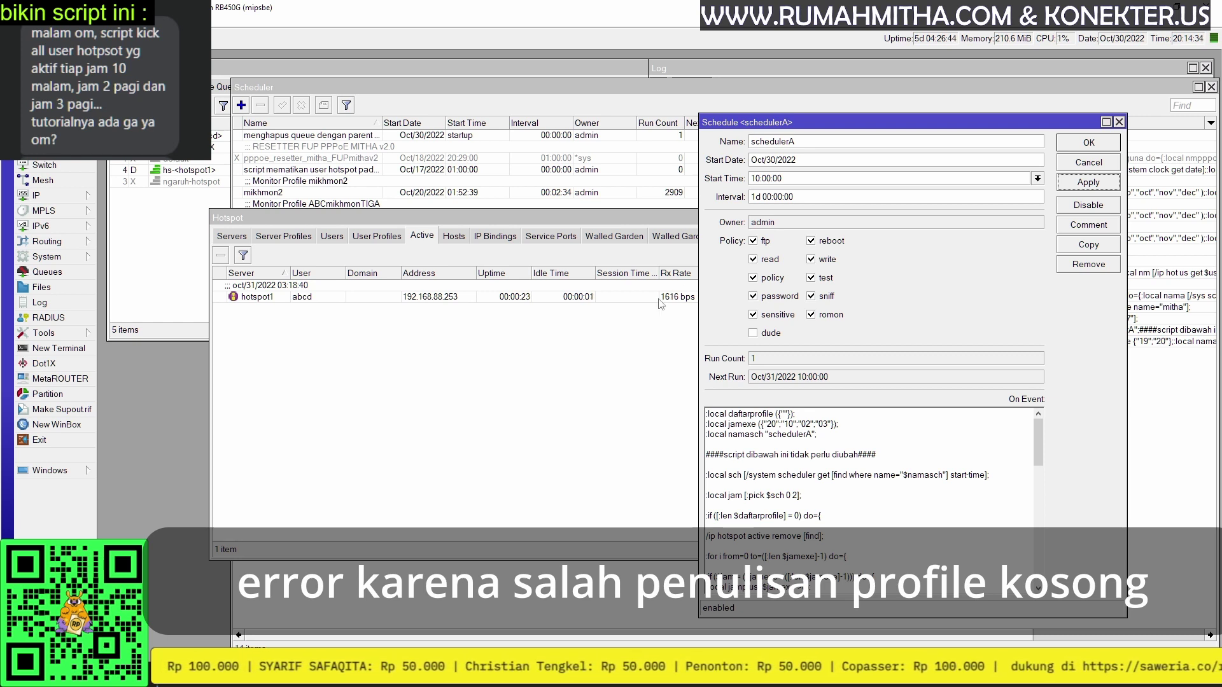
# Examine schedulerA's start time, the active hotspot user and the On Event script after the test run.
pyautogui.doubleClick(761, 178)
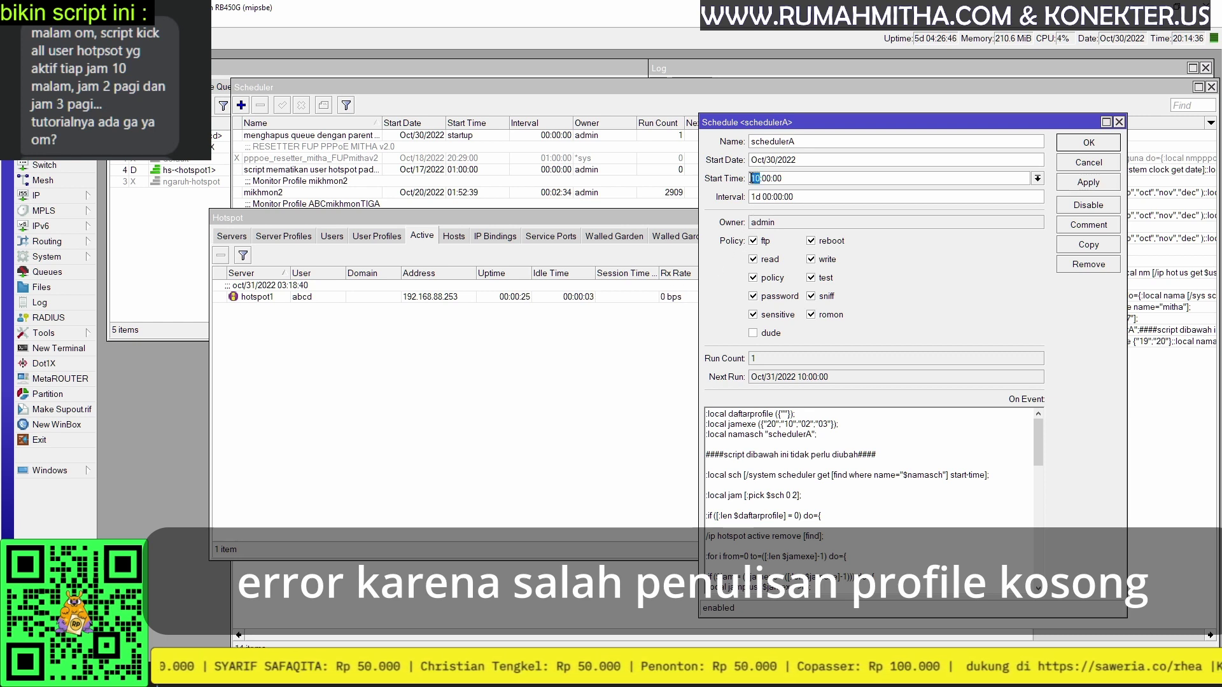
pyautogui.click(450, 296)
pyautogui.click(1087, 382)
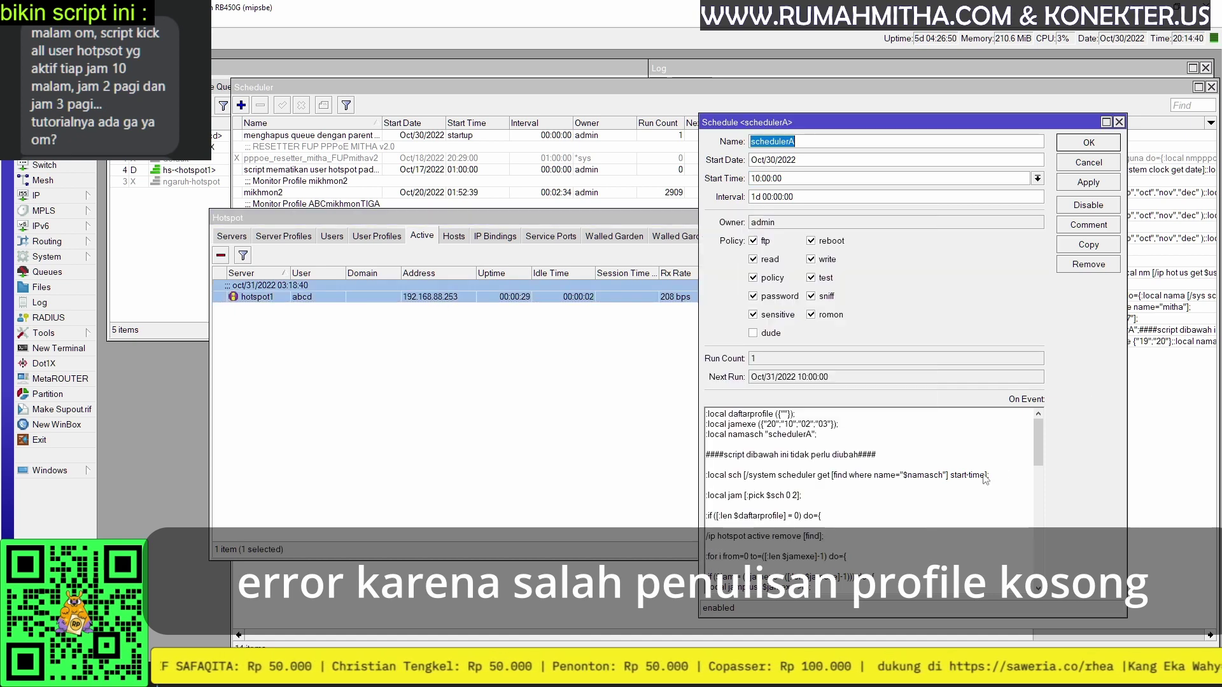
pyautogui.scroll(-3, 986, 483)
pyautogui.scroll(3, 990, 487)
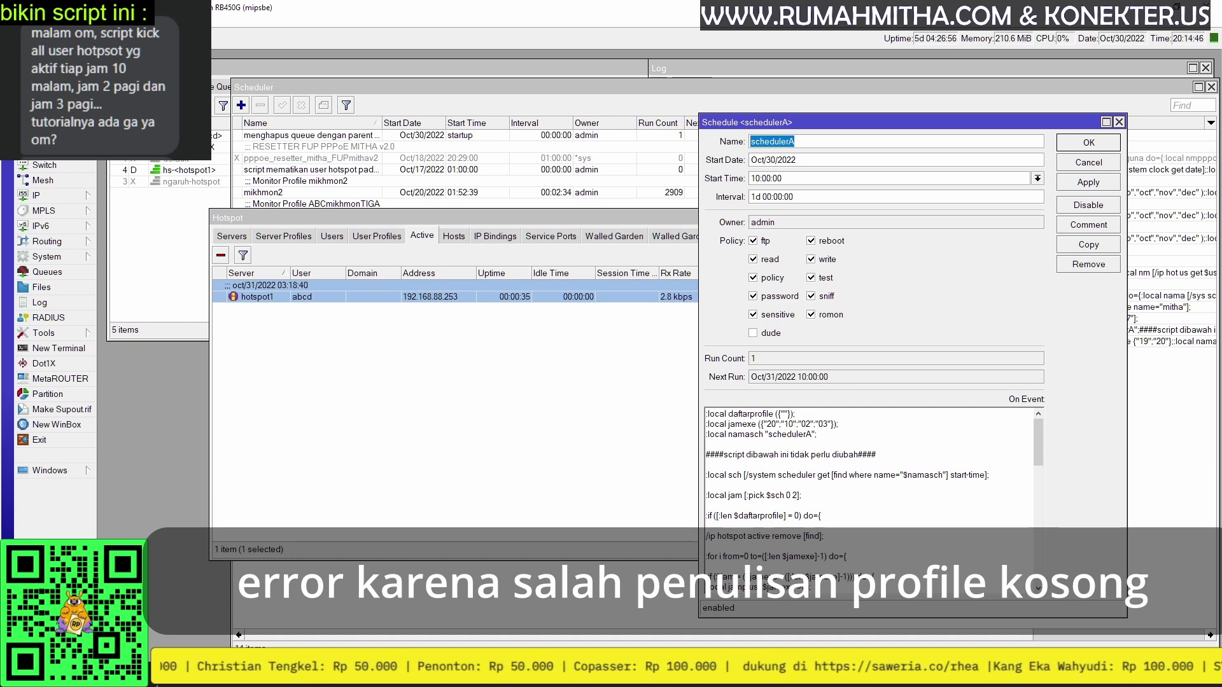
# Delete the empty quotes inside the daftarprofile braces in schedulerA's On Event script.
pyautogui.click(792, 414)
pyautogui.press('BackSpace')
pyautogui.press('BackSpace')
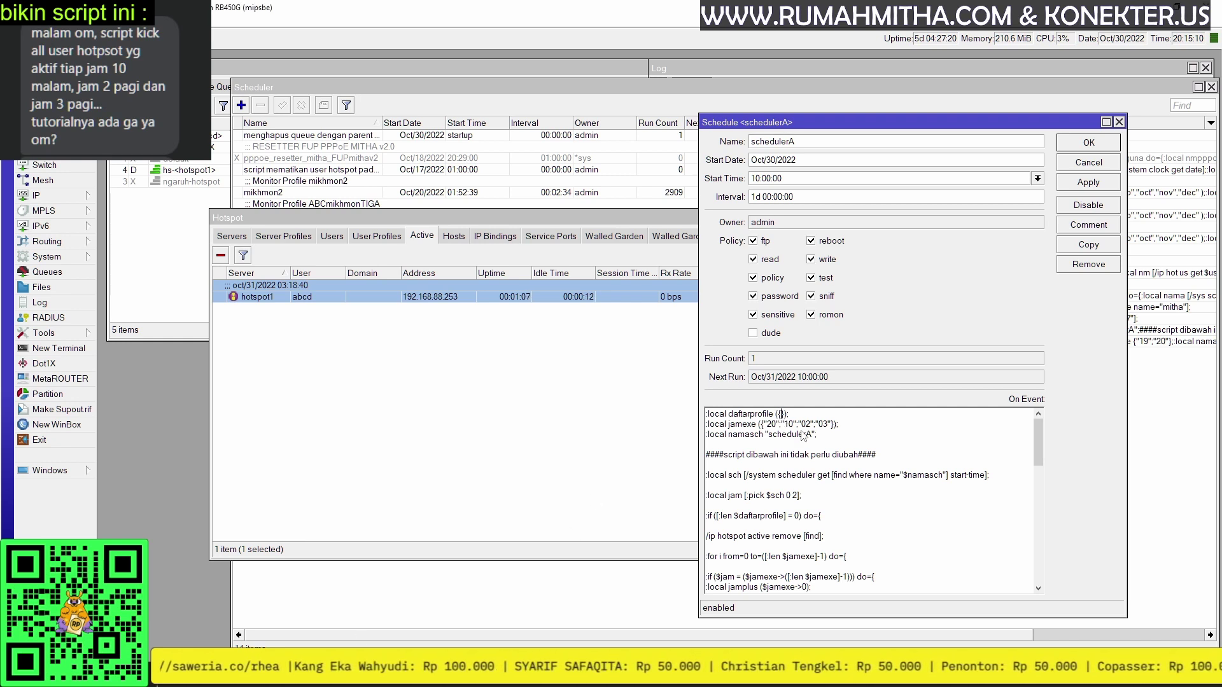
# Switch to Black Notepad and delete the empty quotes from the daftarprofile line so it reads ({}).
pyautogui.hotkey('alt', 'Tab')
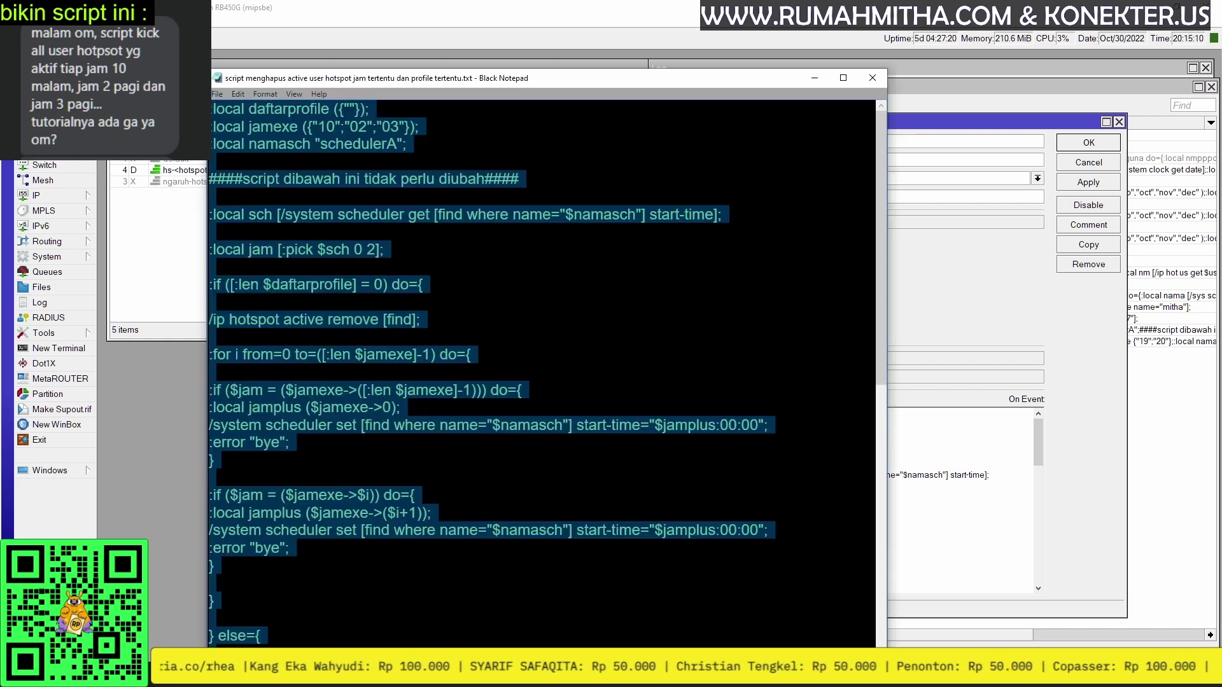
pyautogui.click(349, 110)
pyautogui.moveTo(346, 109); pyautogui.dragTo(354, 109)
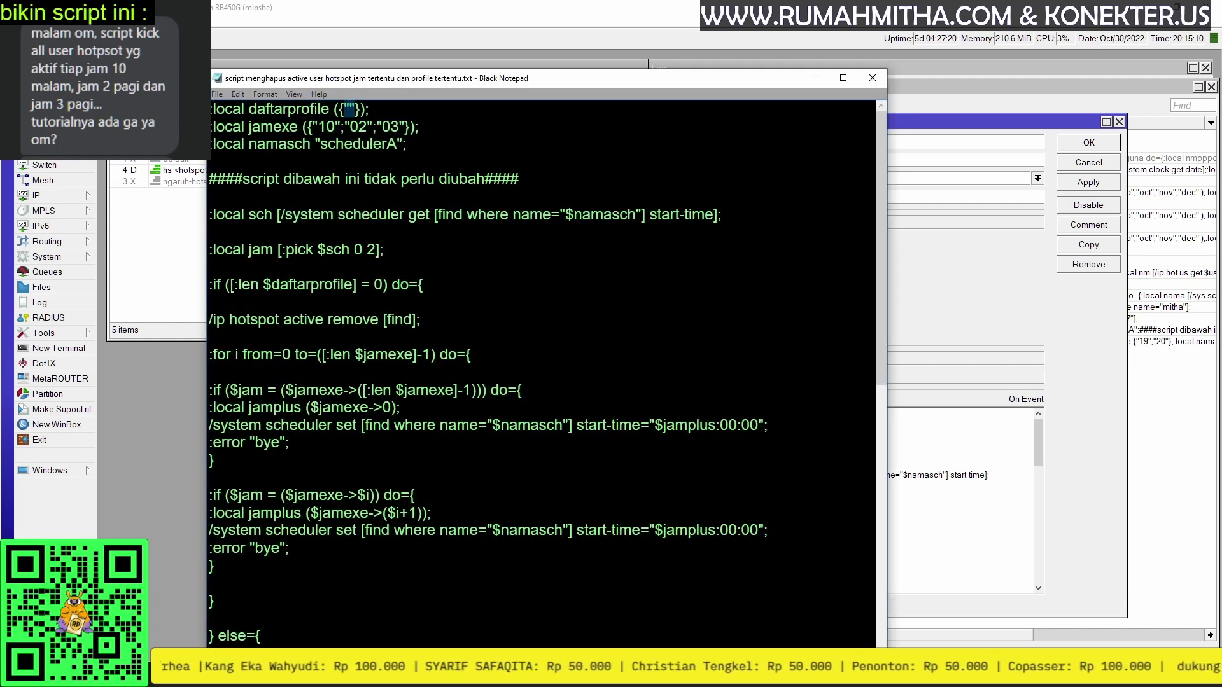
pyautogui.press('Delete')
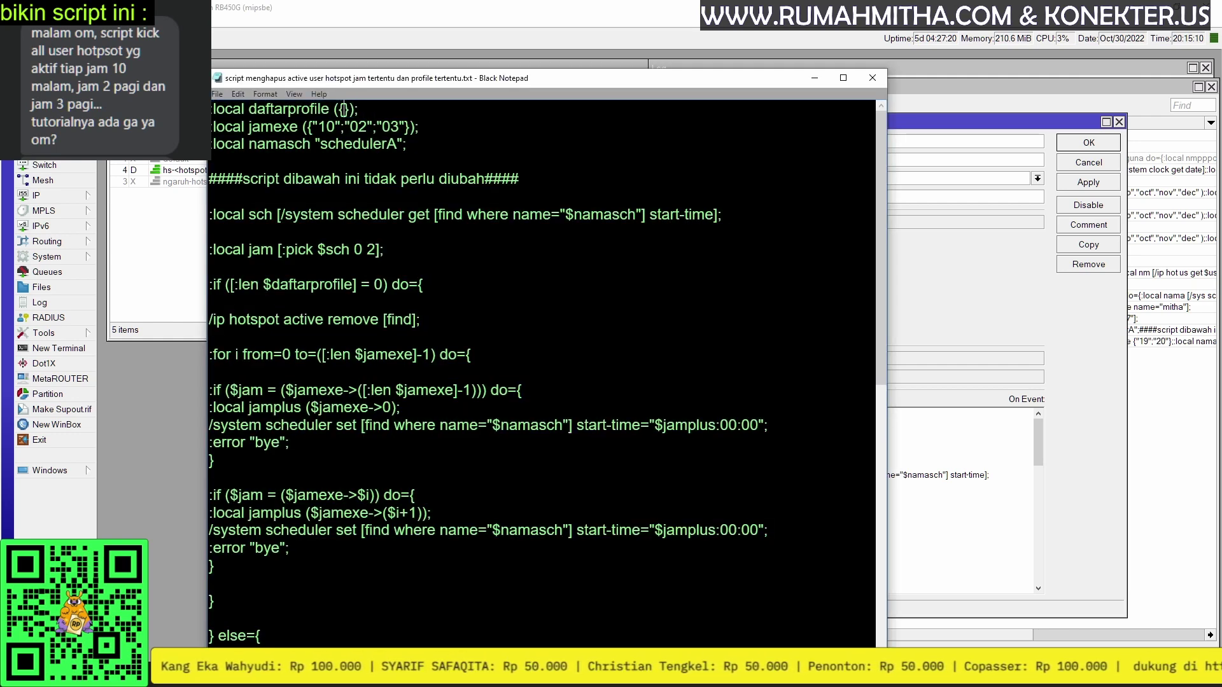
pyautogui.moveTo(344, 110); pyautogui.dragTo(334, 110)
pyautogui.click(357, 109)
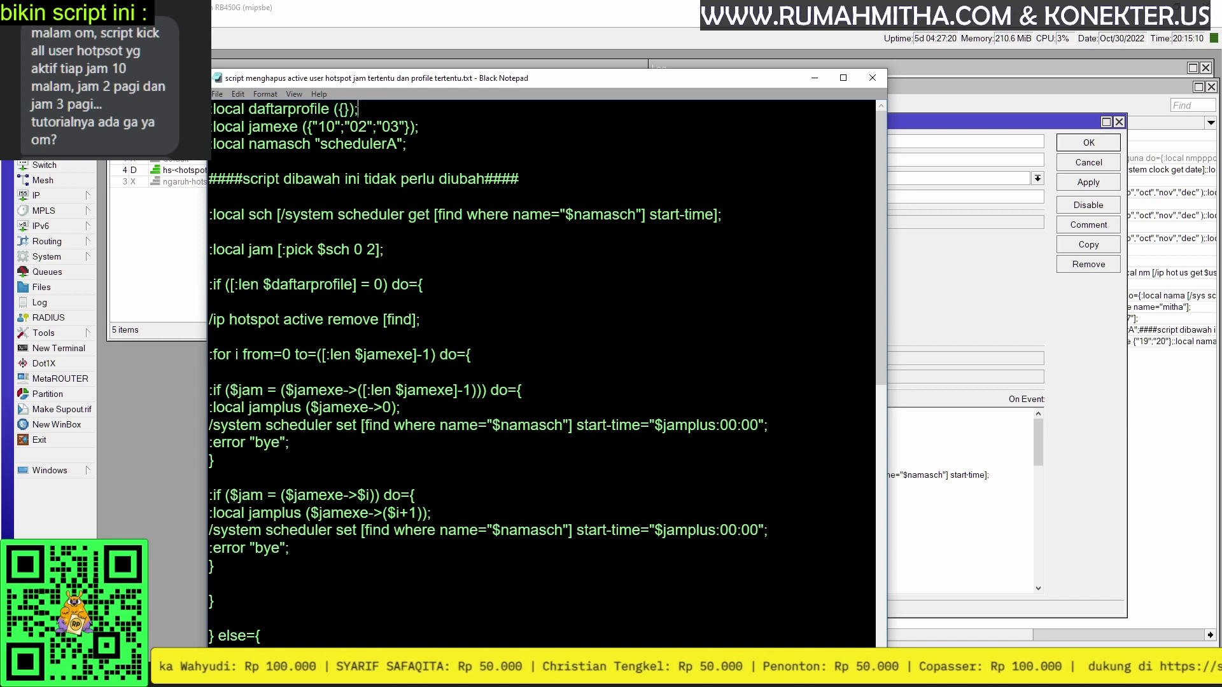
pyautogui.doubleClick(342, 109)
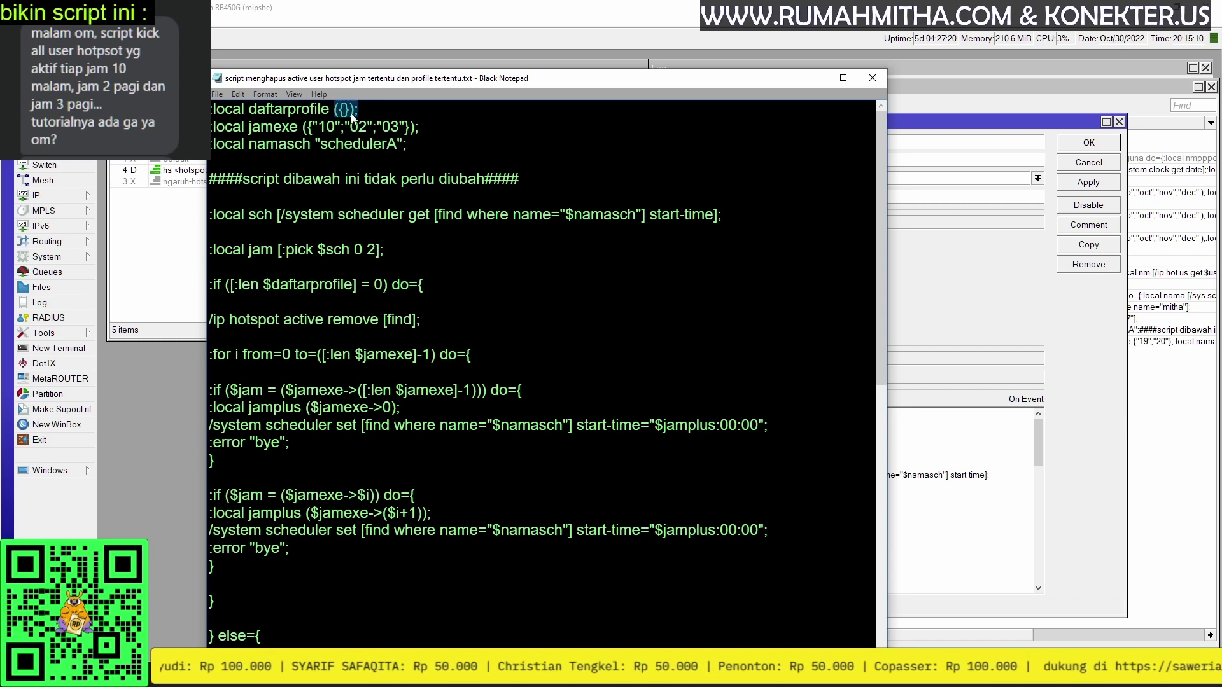
pyautogui.click(344, 110)
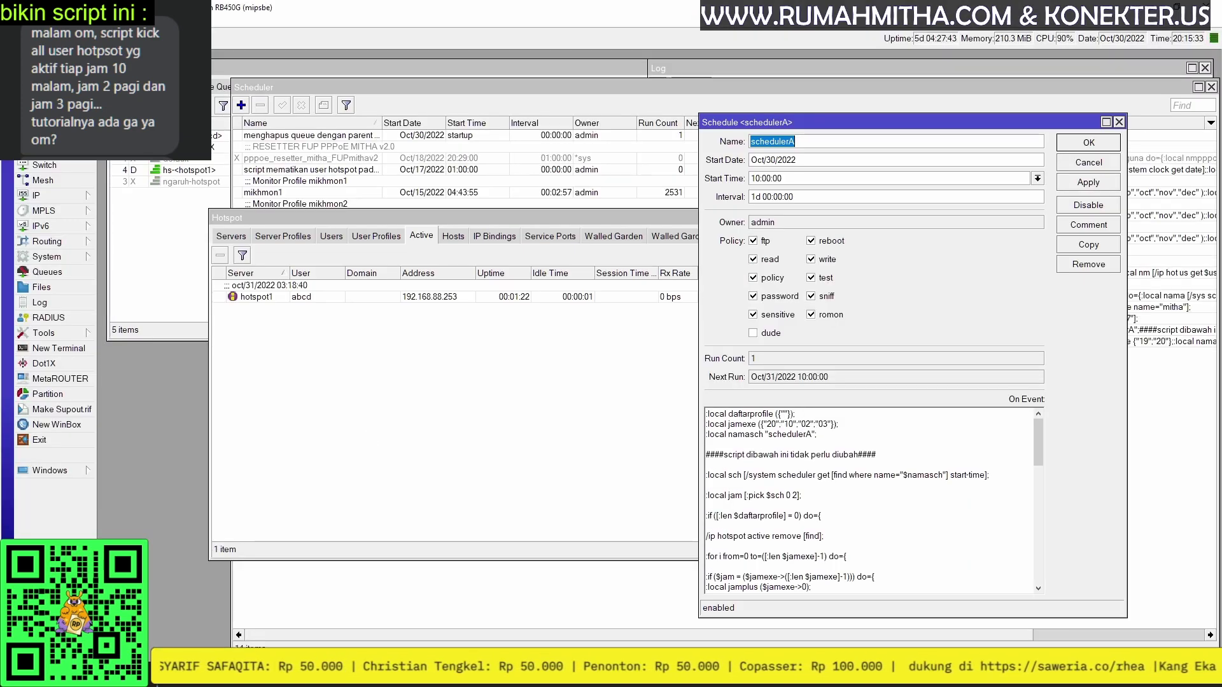
# Back in WinBox, change daftarprofile to ({}) in schedulerA's On Event script and apply the change.
pyautogui.hotkey('alt', 'Tab')
pyautogui.hotkey('alt', 'Tab')
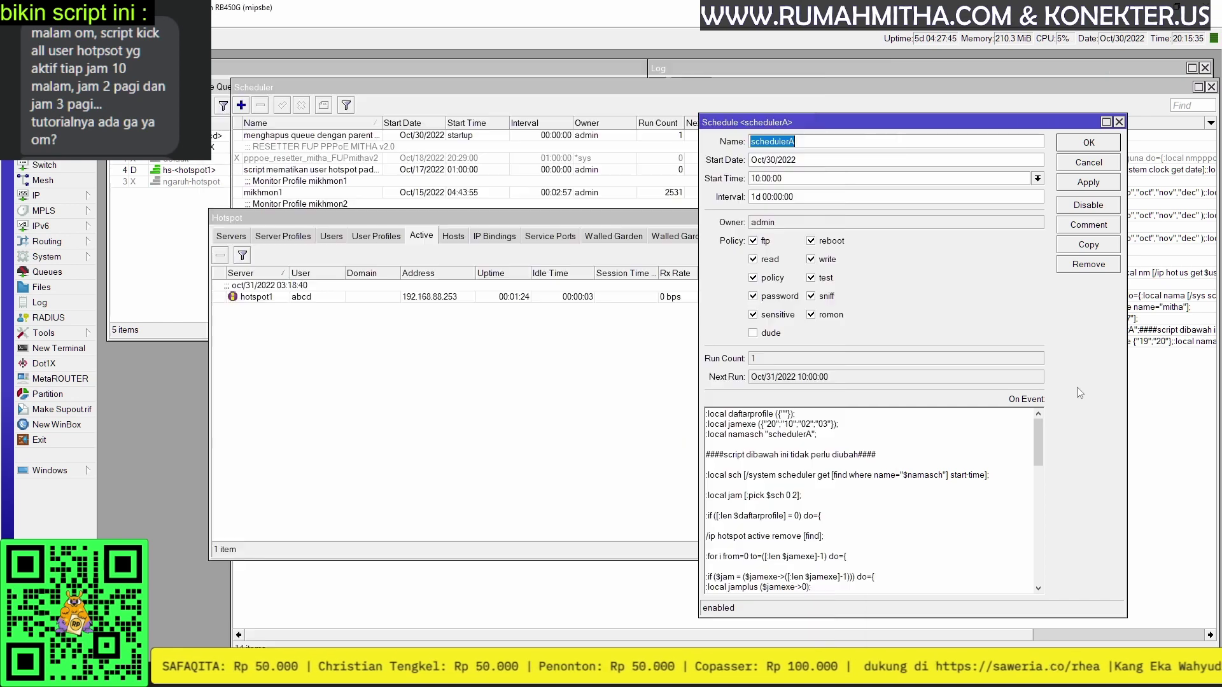
pyautogui.click(787, 420)
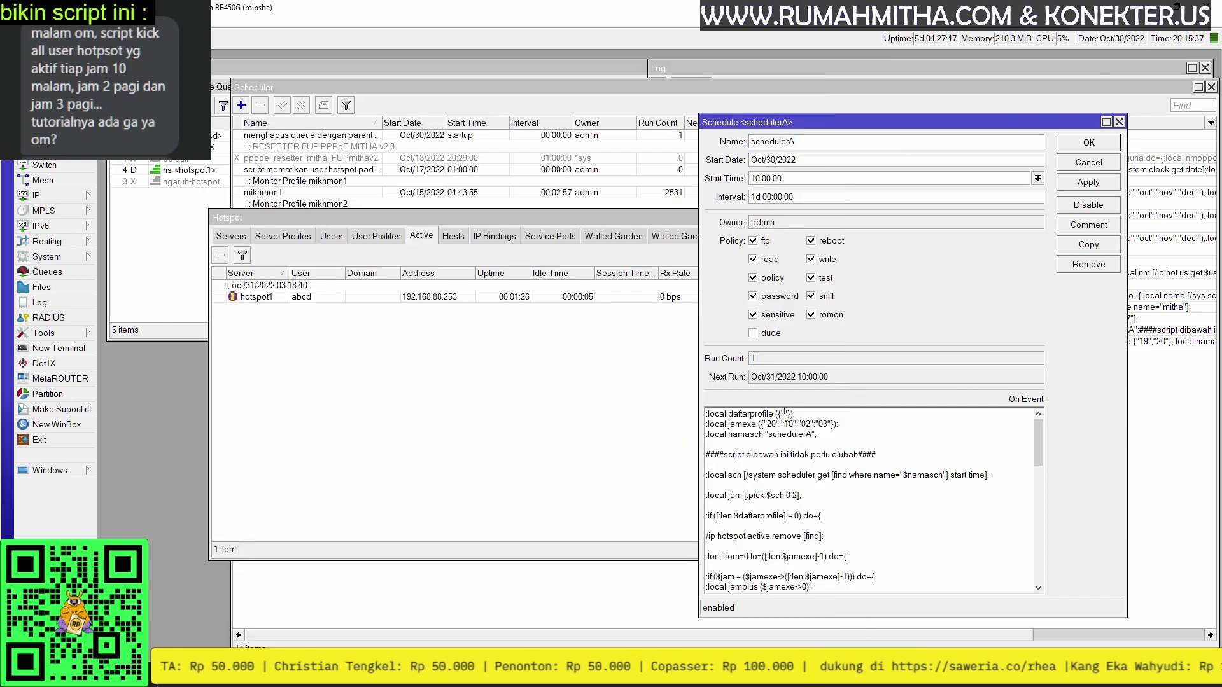
pyautogui.press('BackSpace')
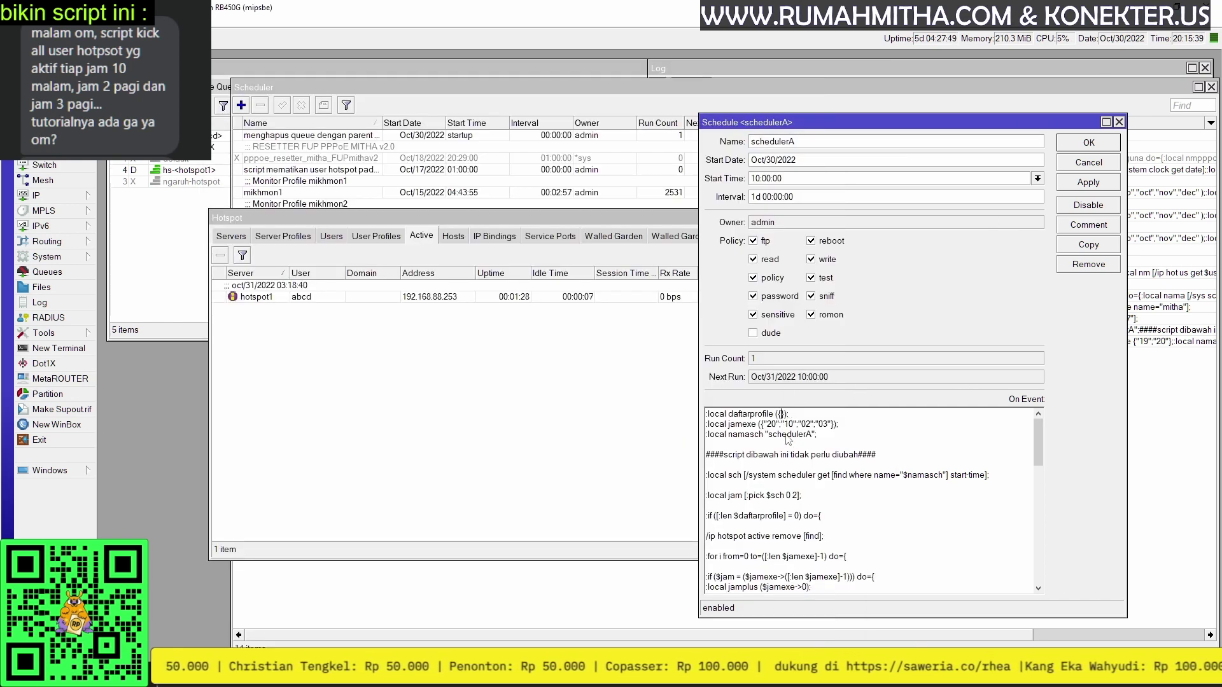
pyautogui.click(1088, 182)
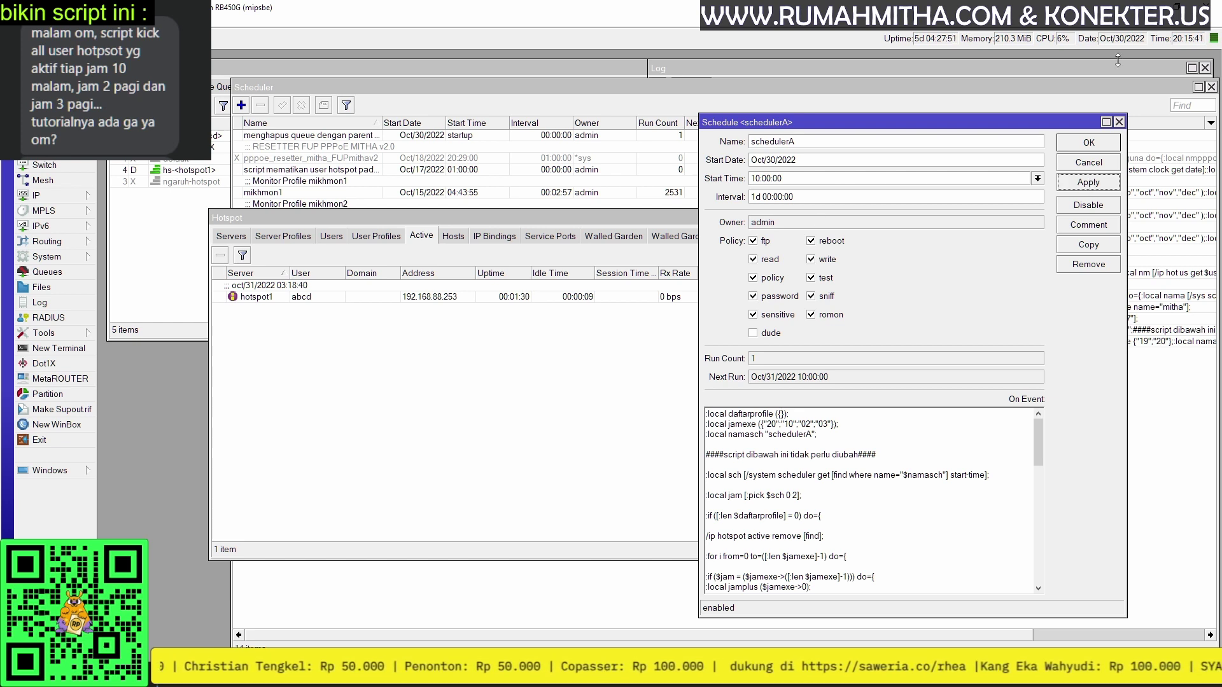
# Set schedulerA's start time to 20:15:59 and apply it to rerun the script test.
pyautogui.doubleClick(755, 178)
pyautogui.write('20:')
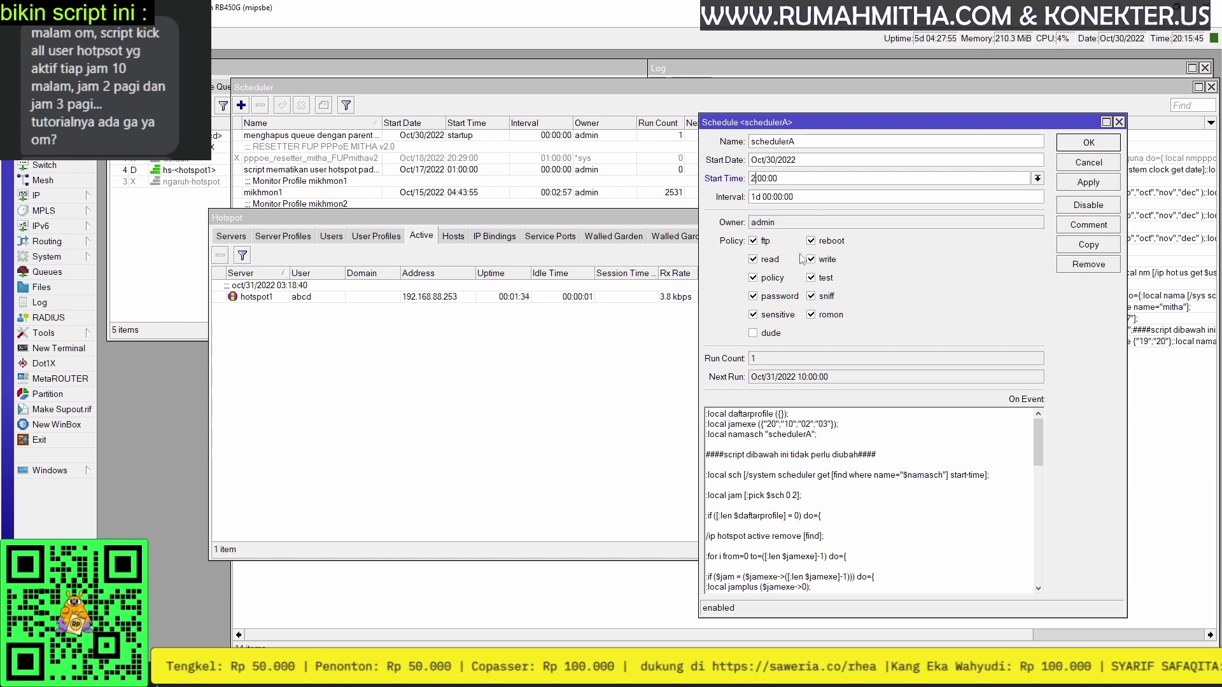
pyautogui.write('15:')
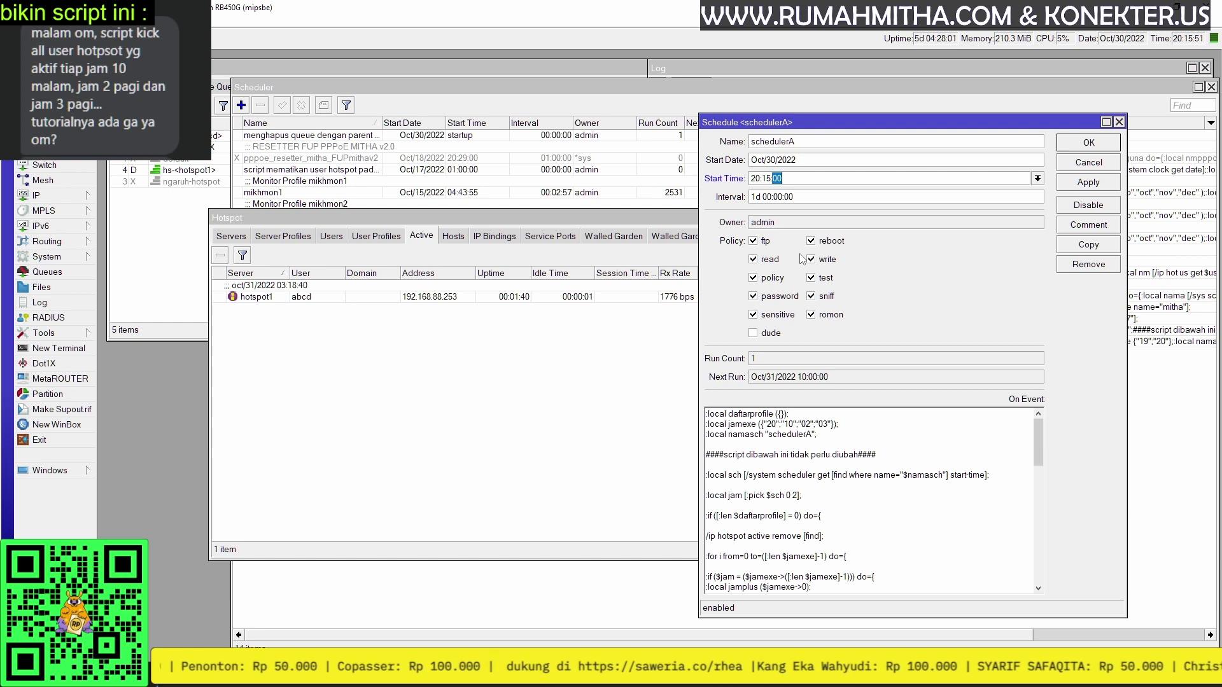
pyautogui.write('59')
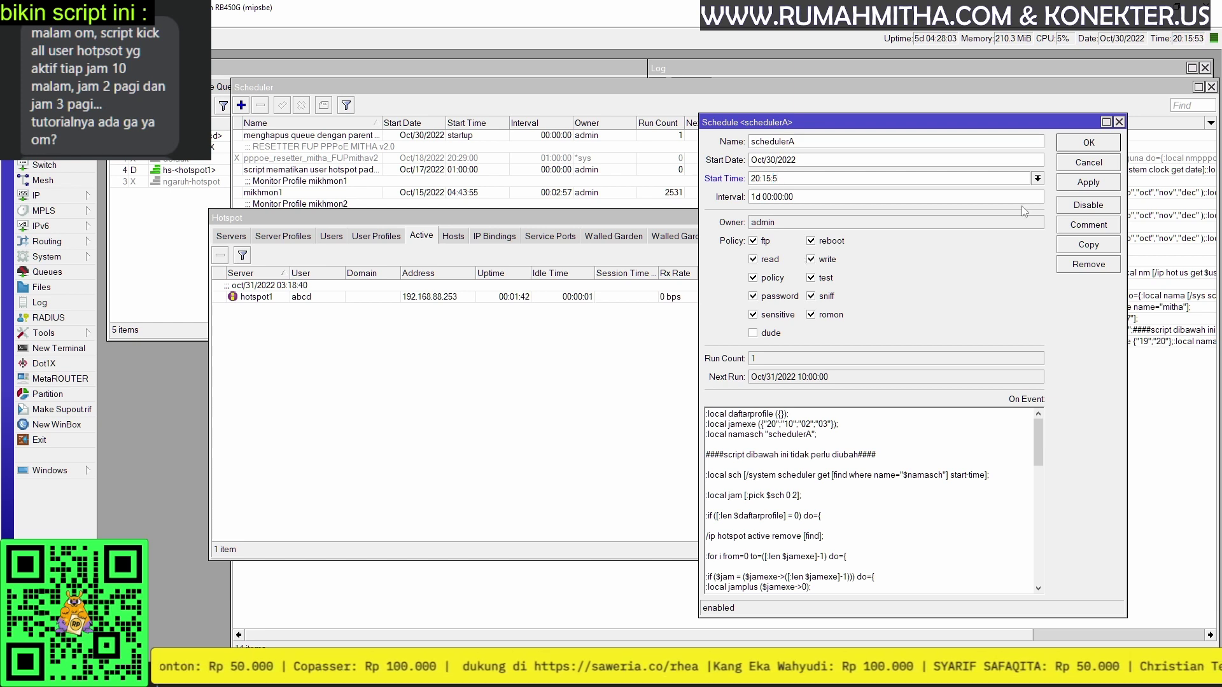
pyautogui.click(1087, 183)
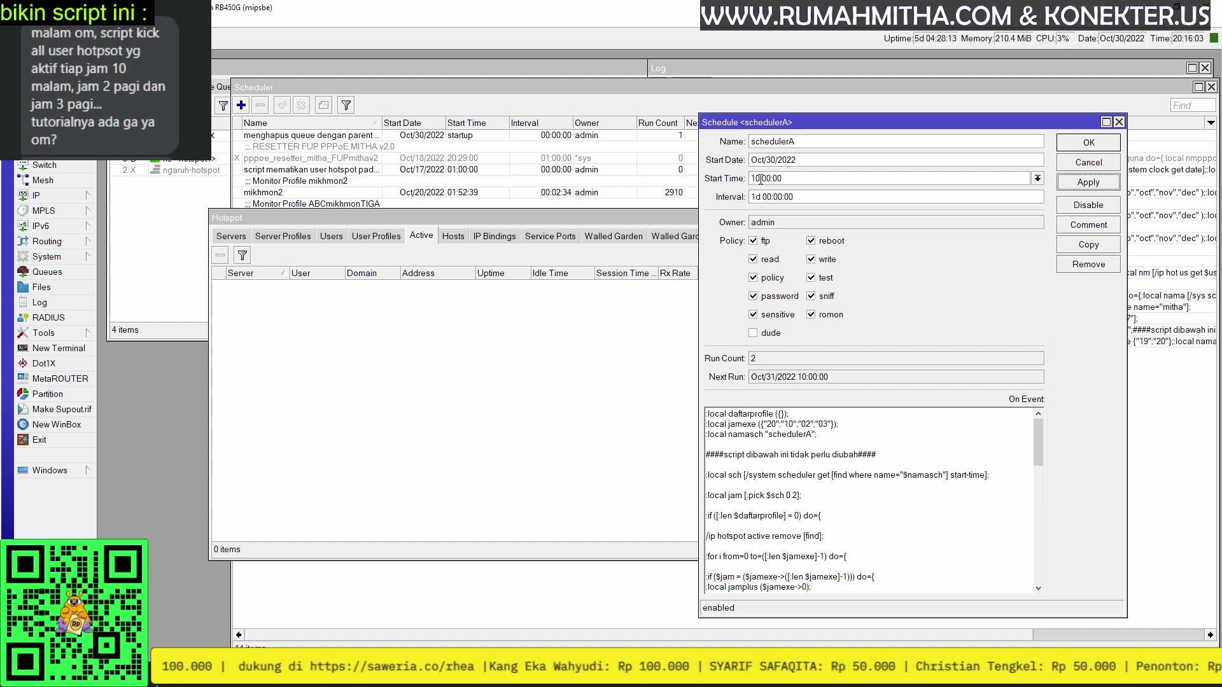
# Check the schedule's start time against the jamexe hours and remove the "20" entry from the jamexe list.
pyautogui.click(777, 424)
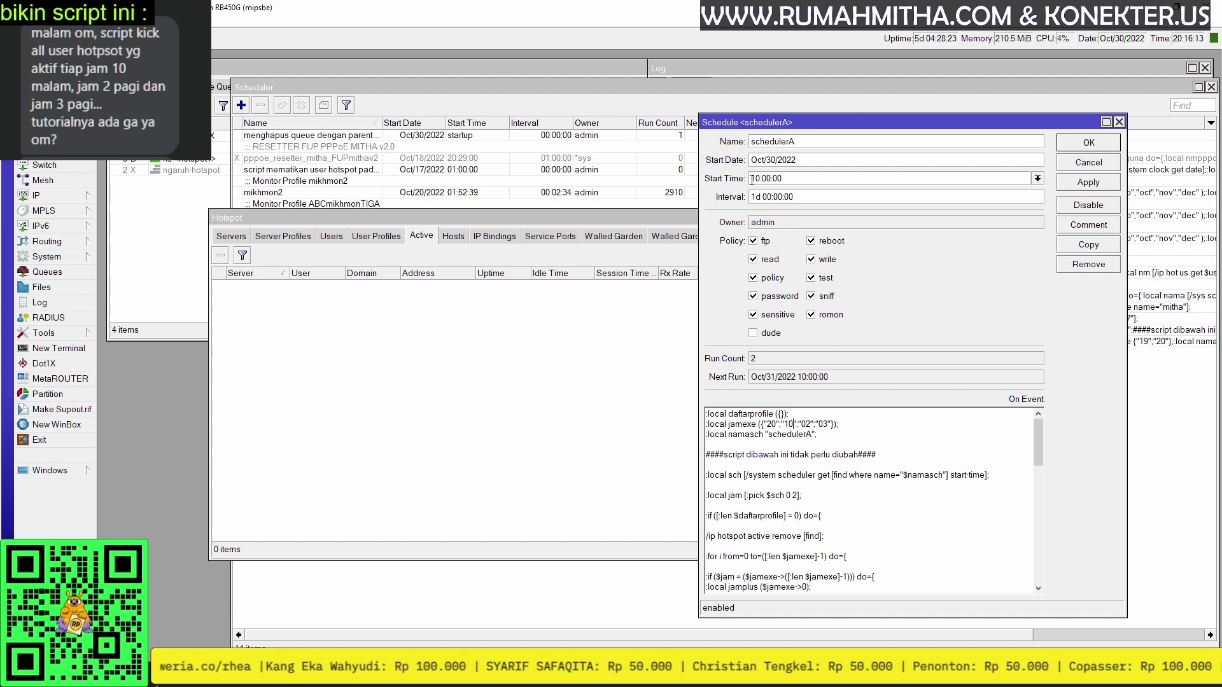
pyautogui.moveTo(758, 178); pyautogui.dragTo(752, 178)
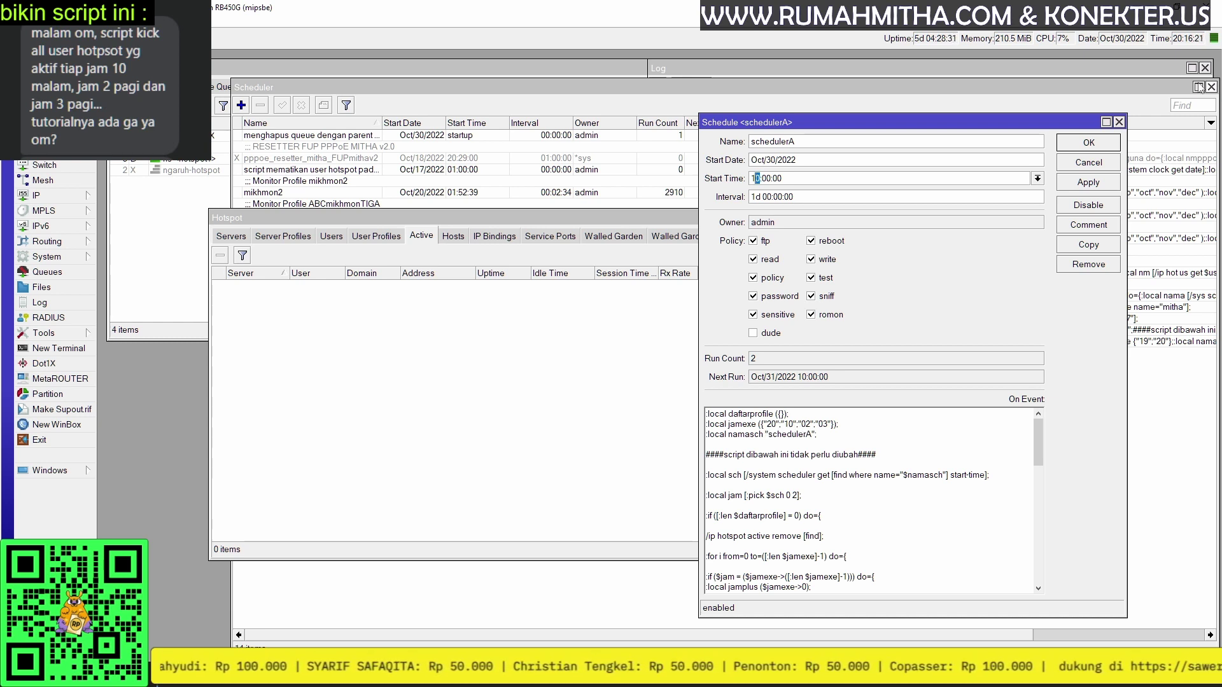
pyautogui.moveTo(767, 425)
pyautogui.mouseDown()
pyautogui.moveTo(806, 425)
pyautogui.moveTo(783, 431)
pyautogui.mouseUp()
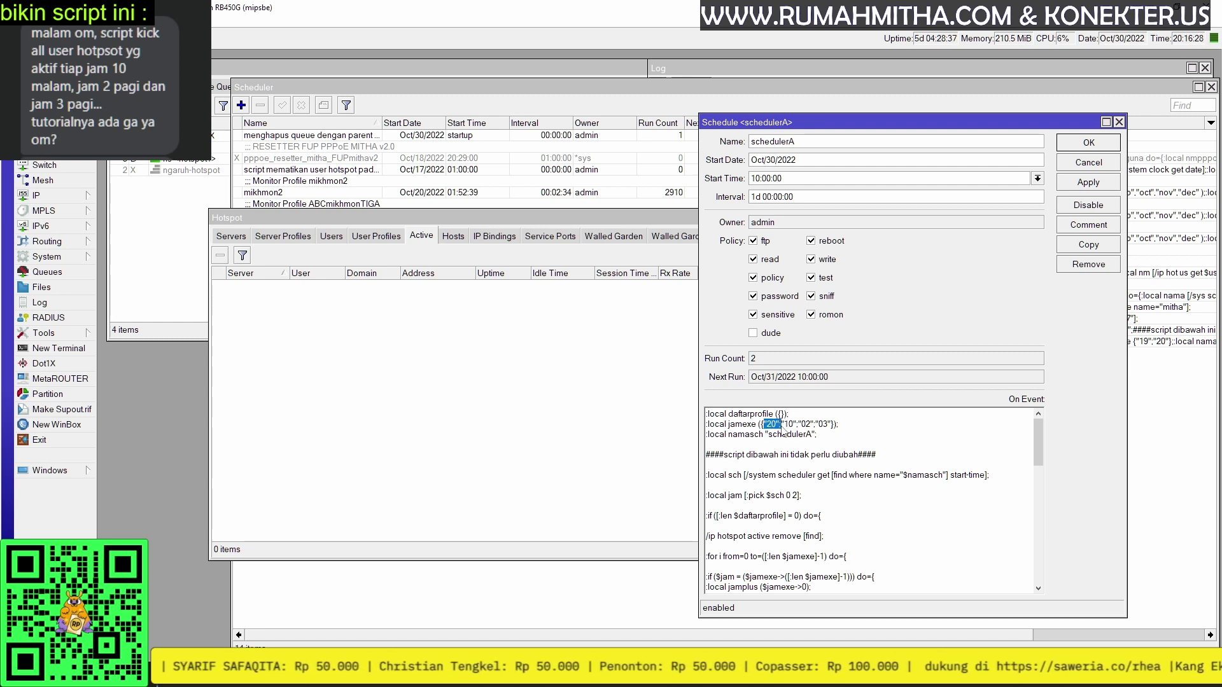
pyautogui.press('BackSpace')
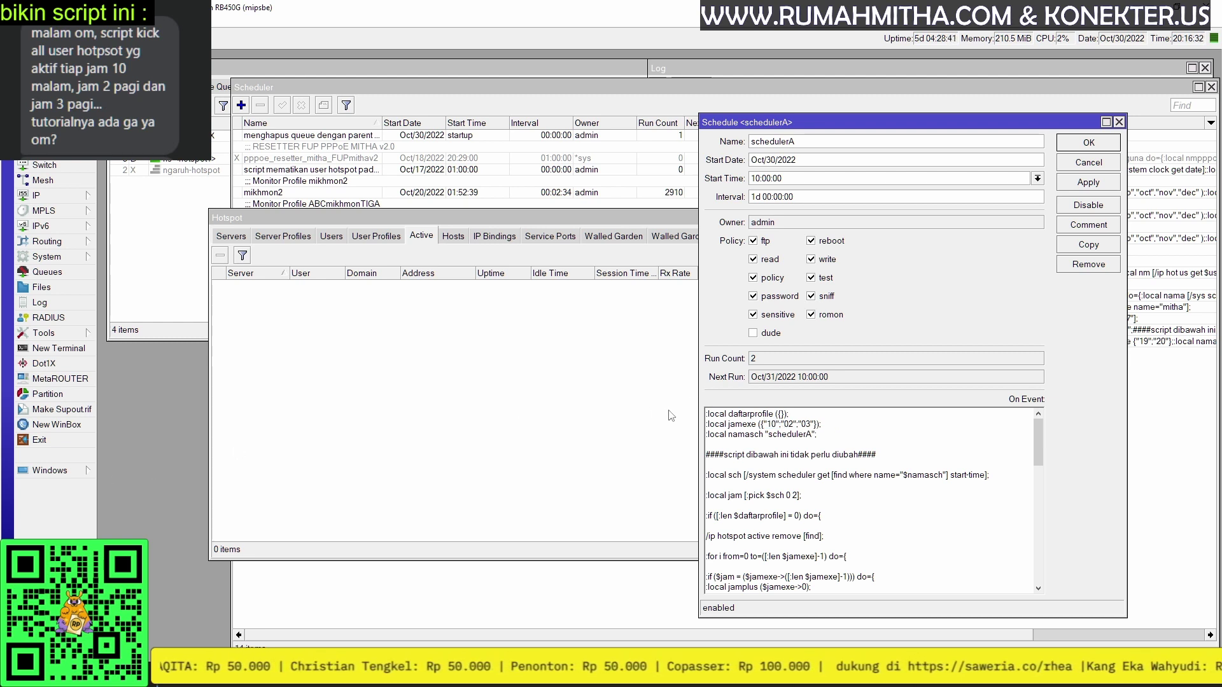
# In schedulerA's On Event script, replace hour "10" with "22" and reorder the jamexe list to ({"02";"03";"22"}).
pyautogui.doubleClick(772, 424)
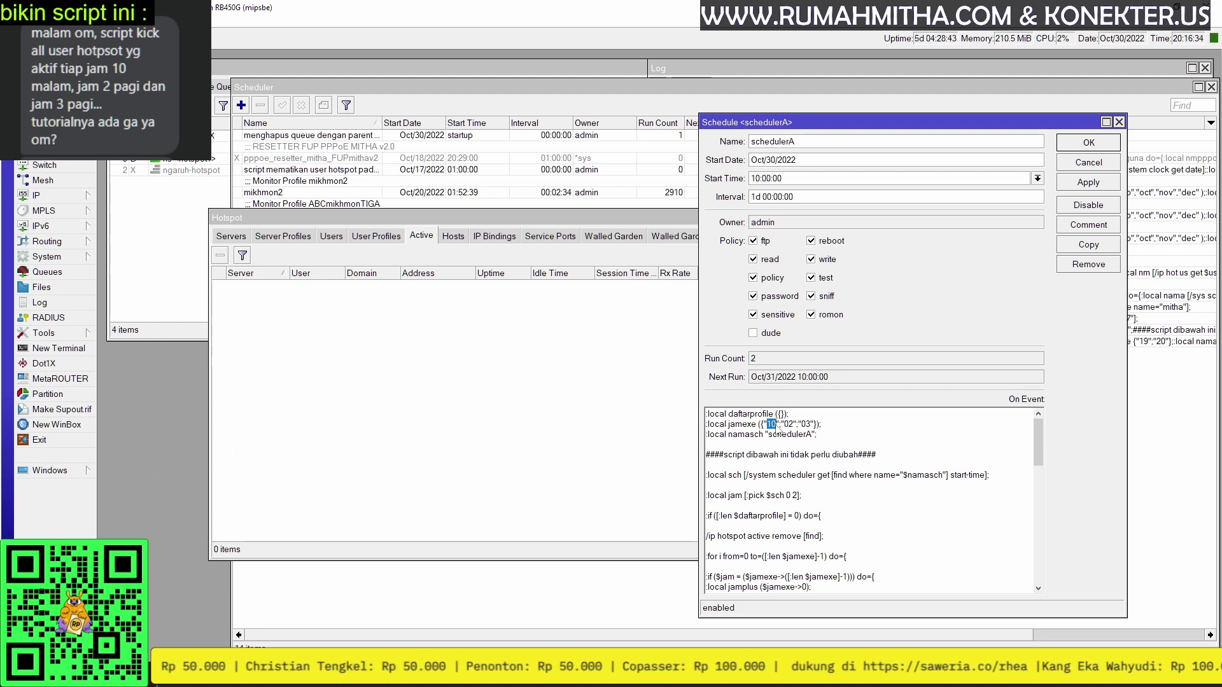
pyautogui.write('22')
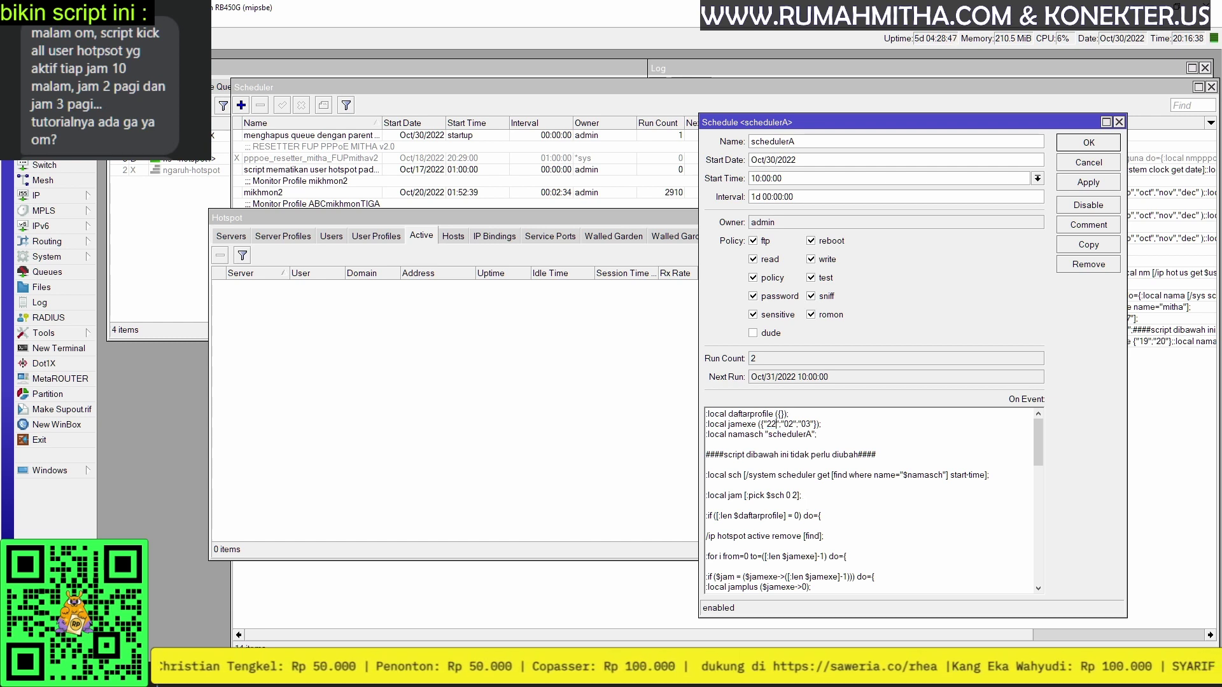
pyautogui.moveTo(785, 424); pyautogui.dragTo(810, 424)
pyautogui.click(806, 426)
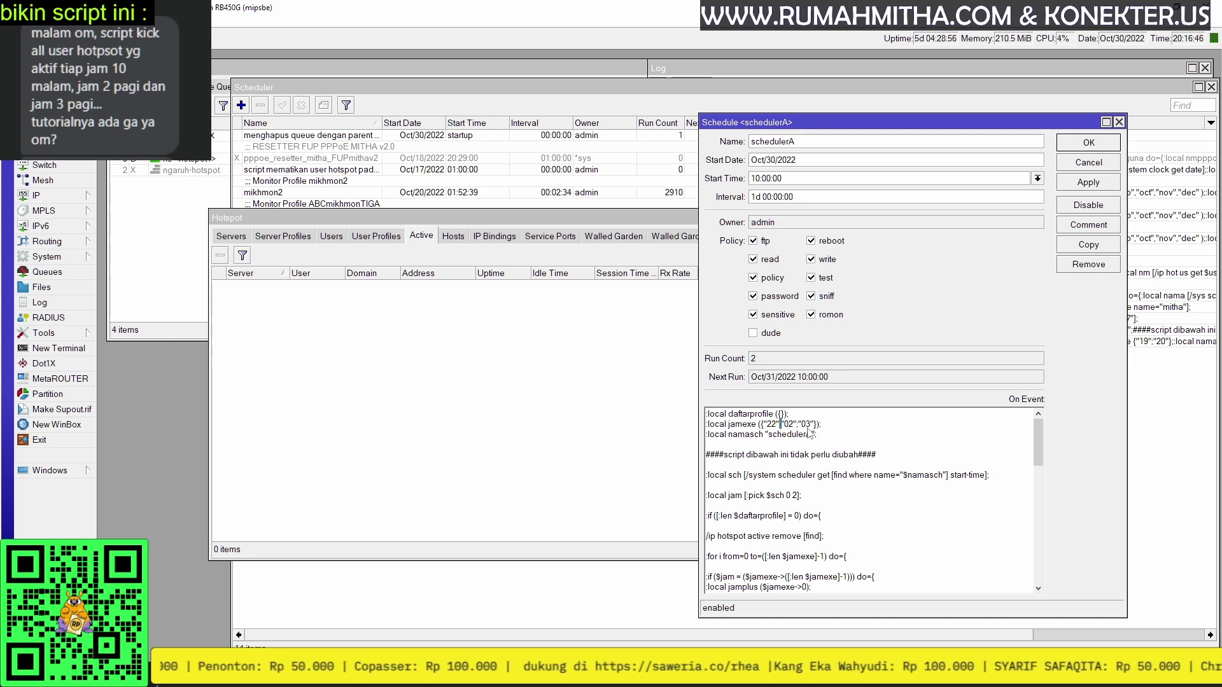
pyautogui.hotkey('shift', 'Left')
pyautogui.hotkey('shift', 'Left')
pyautogui.hotkey('shift', 'Left')
pyautogui.press('BackSpace')
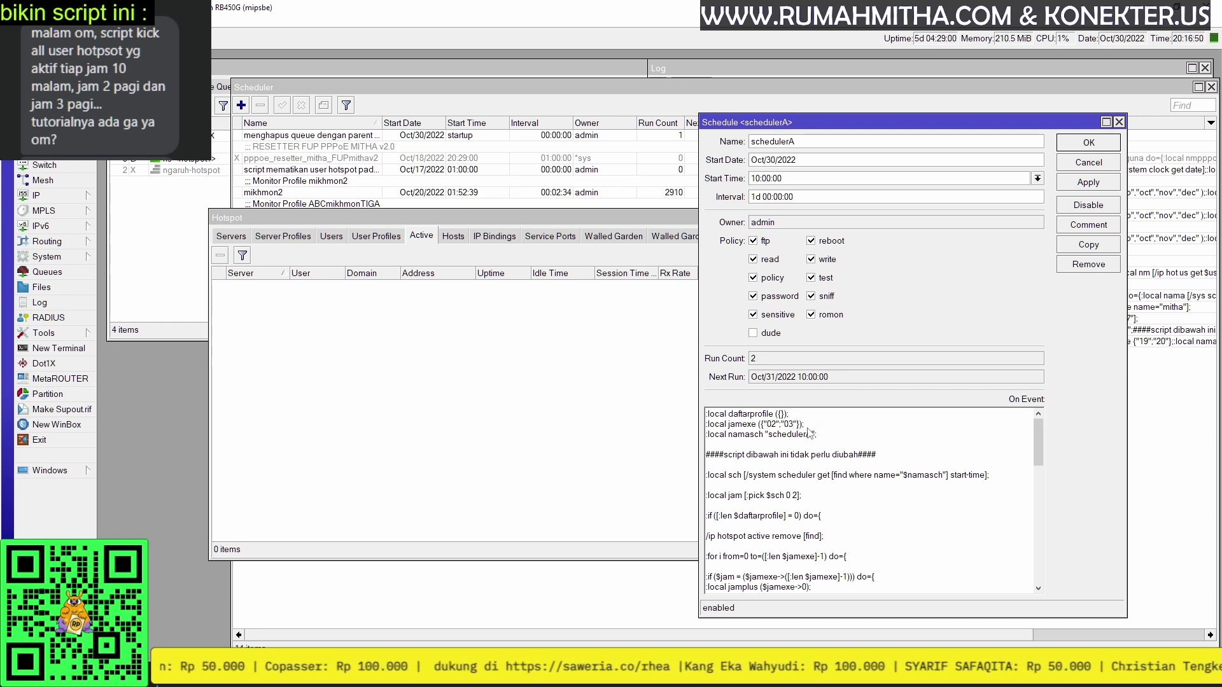
pyautogui.hotkey('ctrl', 'z')
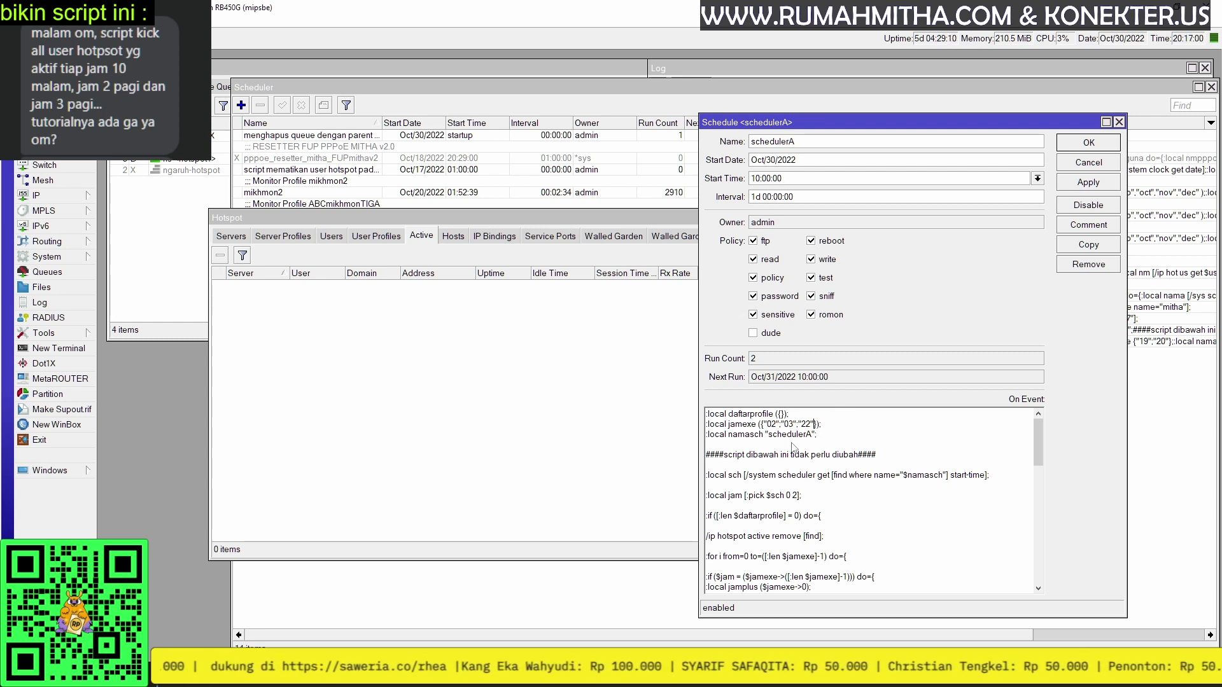
# Compare schedulerA's start hour with the "03" and "22" entries in the jamexe list.
pyautogui.doubleClick(754, 178)
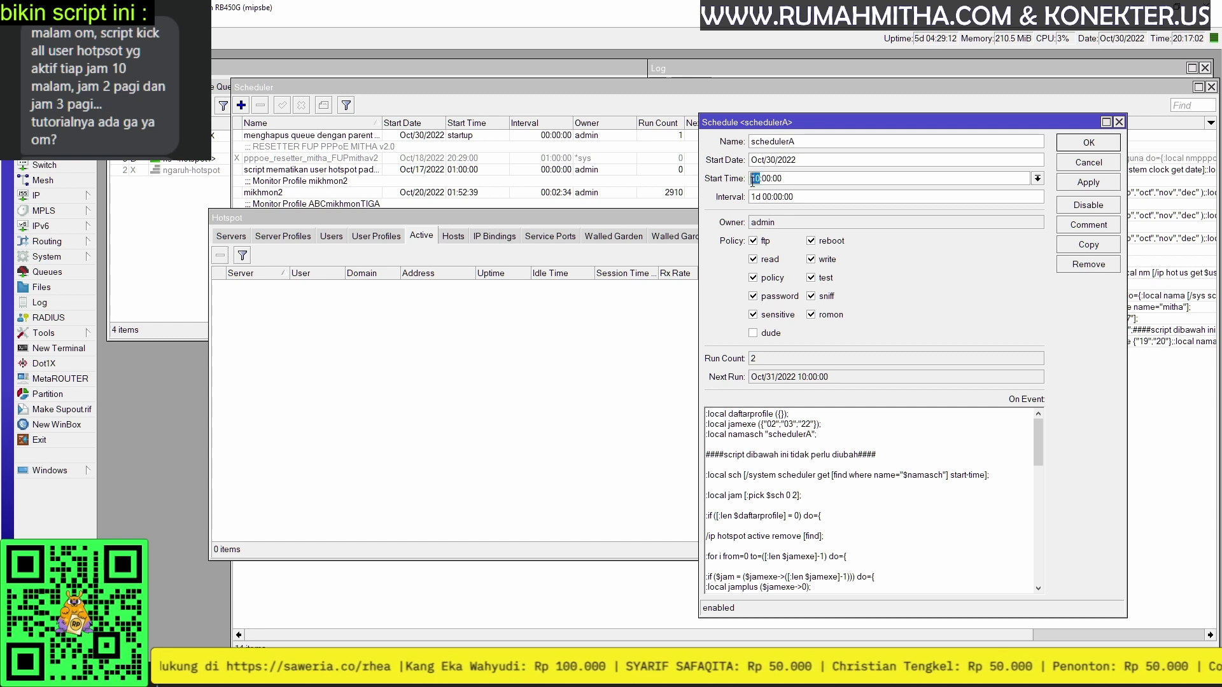
pyautogui.doubleClick(788, 424)
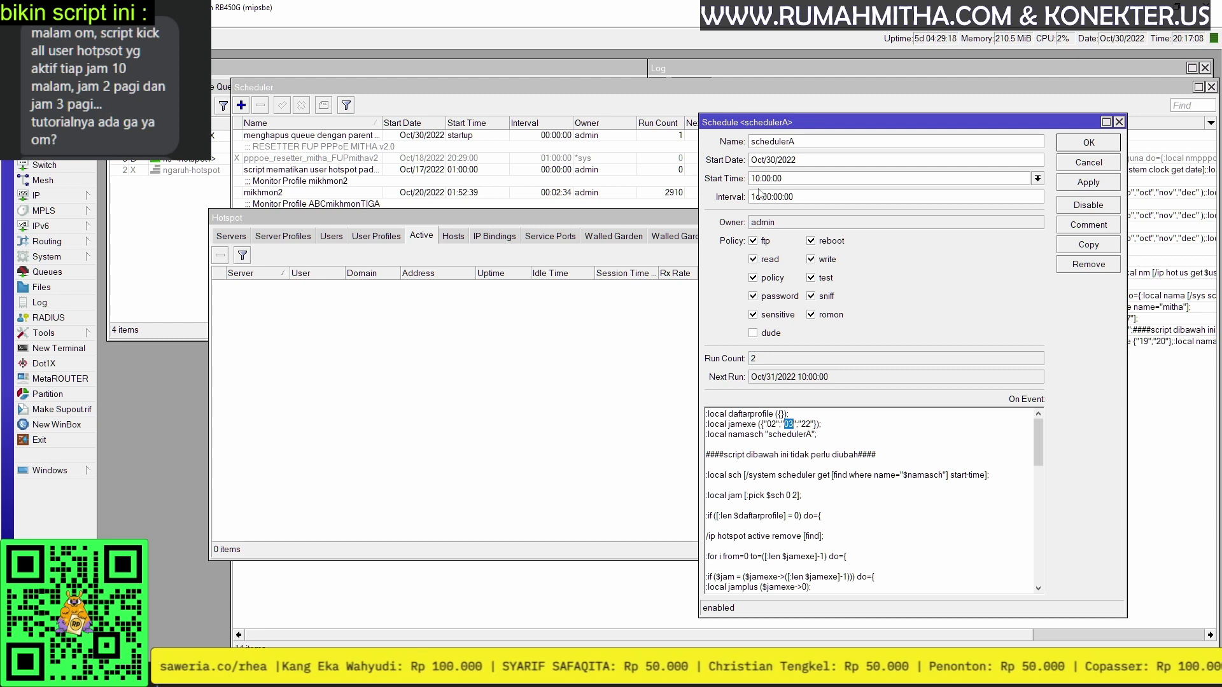
pyautogui.doubleClick(806, 424)
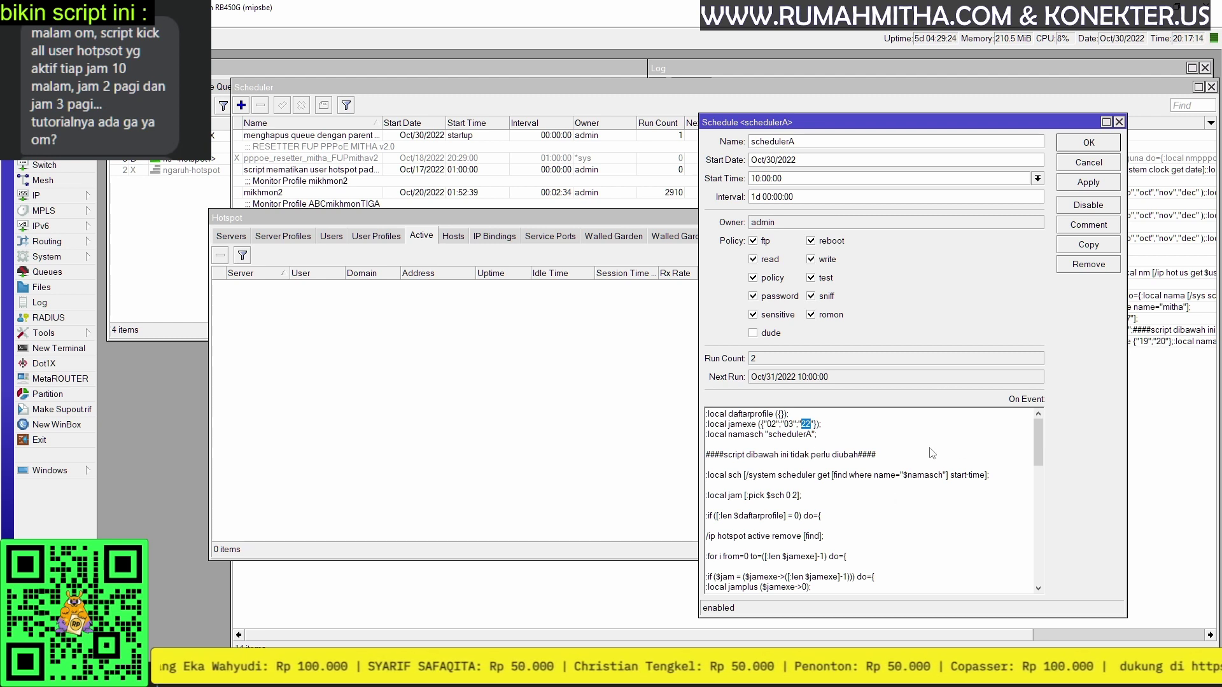
# Check which profile the hotspot user abcd is assigned to, returning to the schedulerA script.
pyautogui.click(324, 244)
pyautogui.click(314, 316)
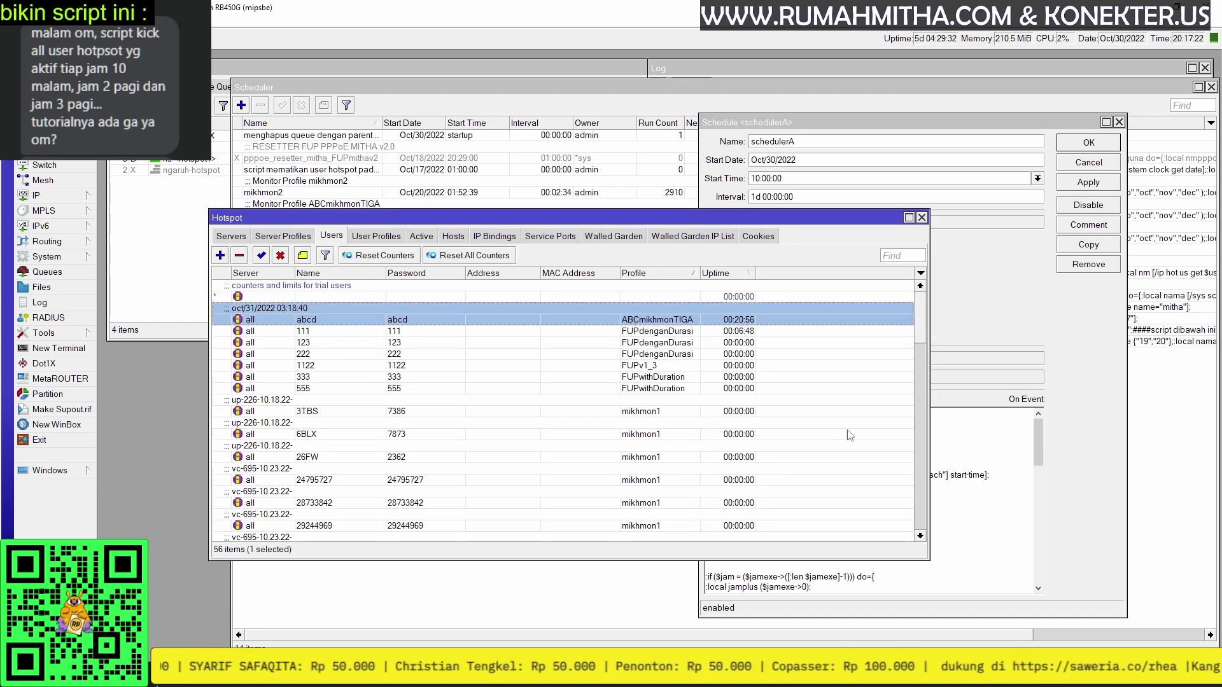
pyautogui.click(954, 438)
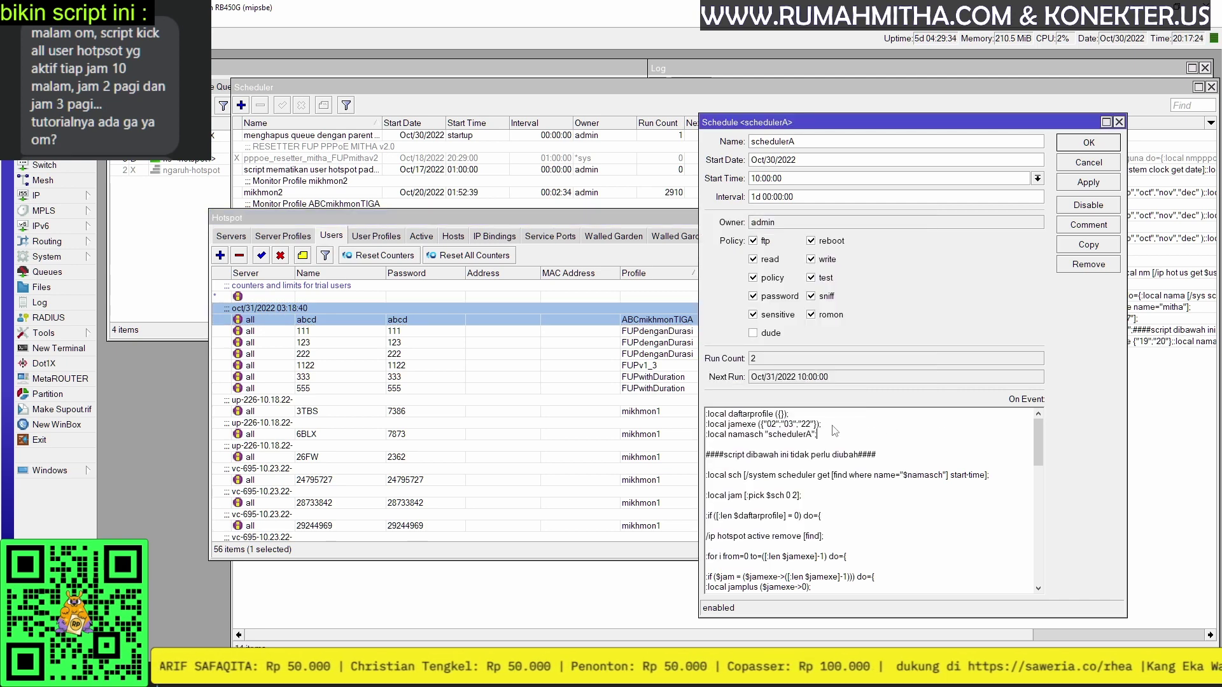
# Fill the daftarprofile list in schedulerA's script with two profiles so it reads ({"default";"profileA"}).
pyautogui.click(781, 415)
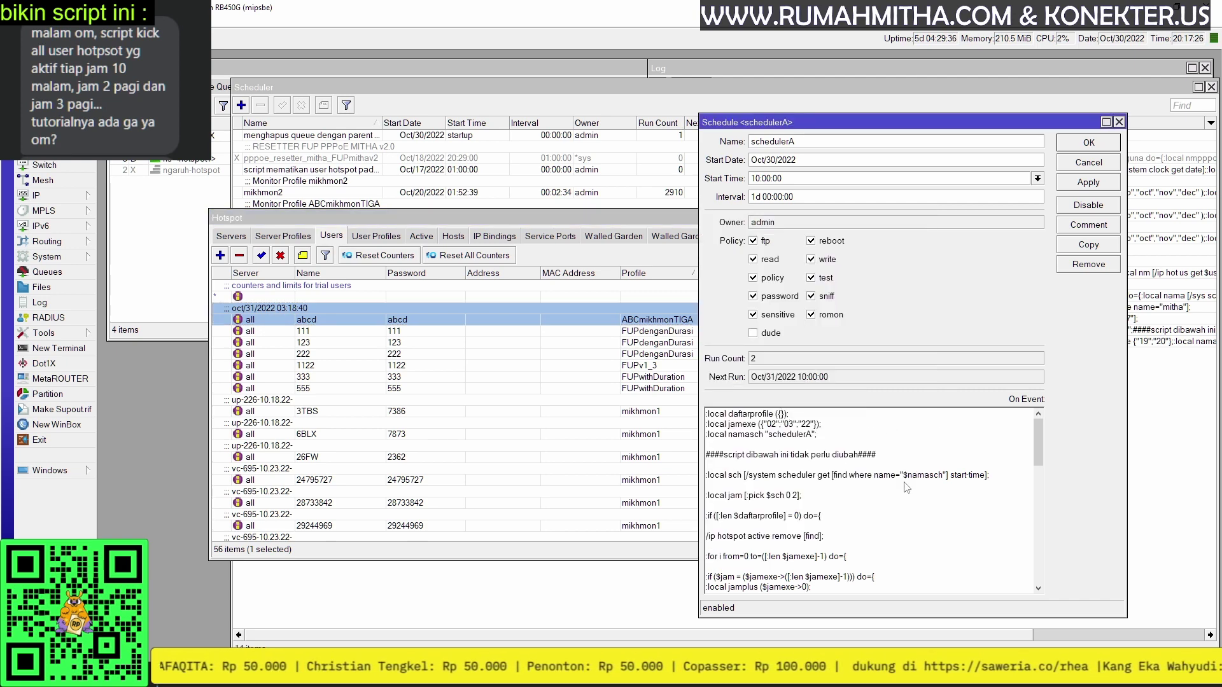
pyautogui.write('"')
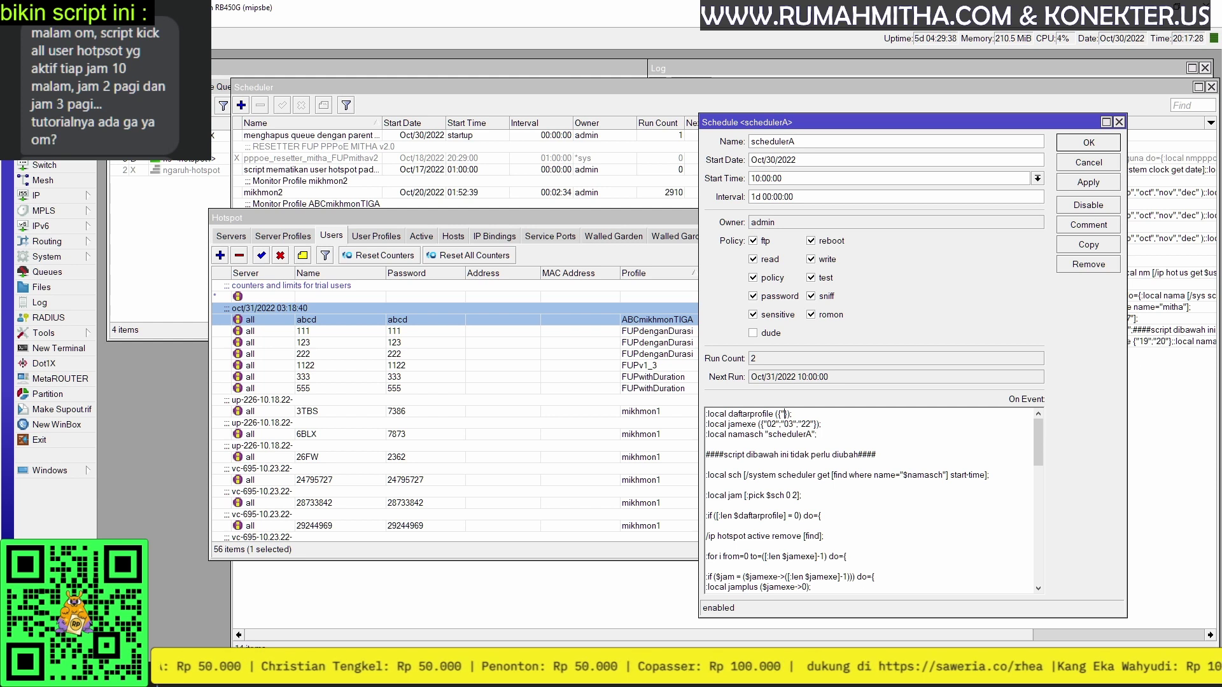
pyautogui.write('defau')
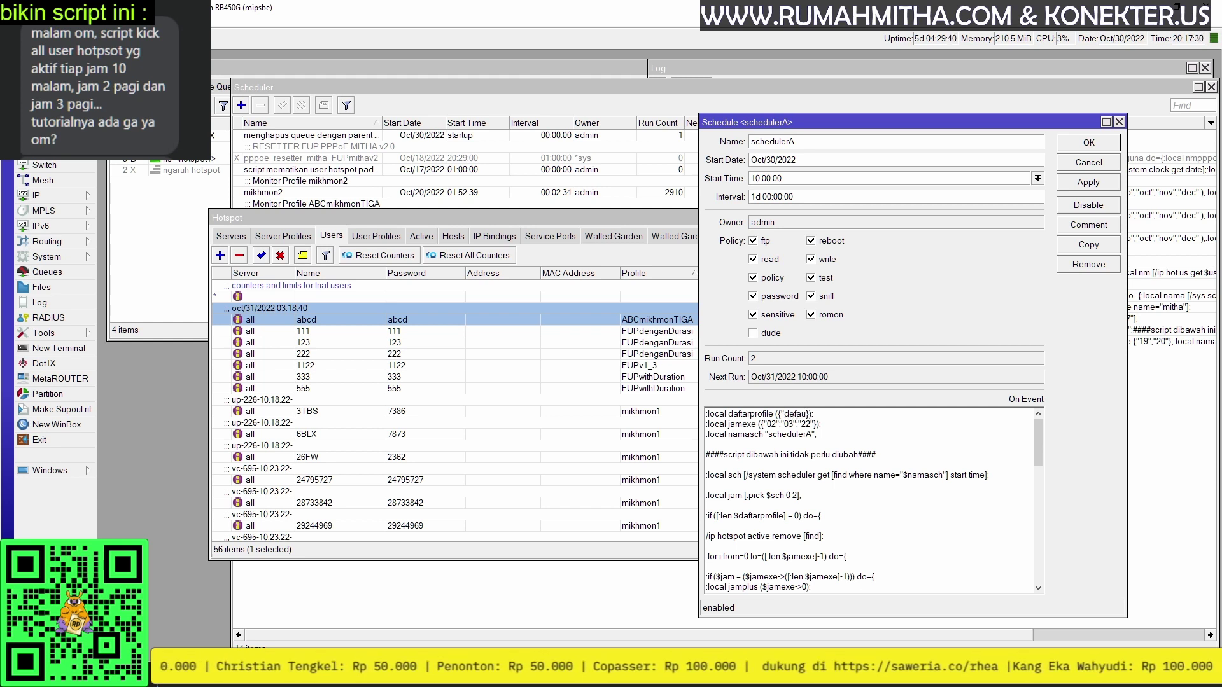
pyautogui.write('l"')
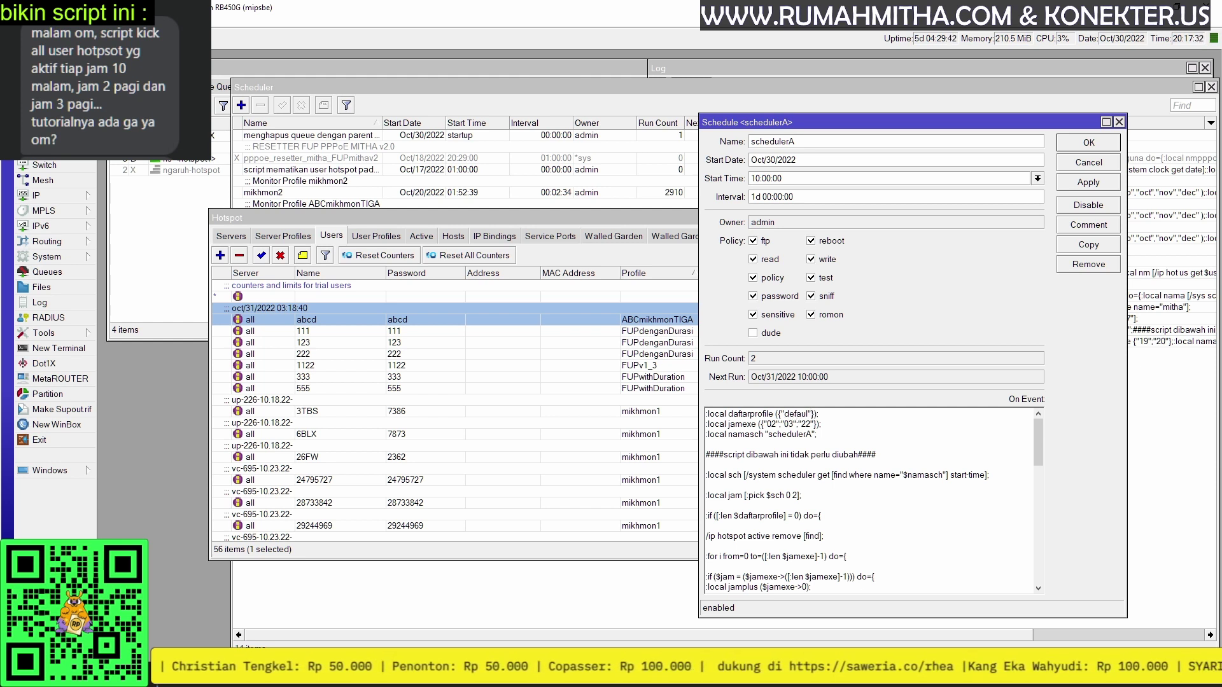
pyautogui.write('t')
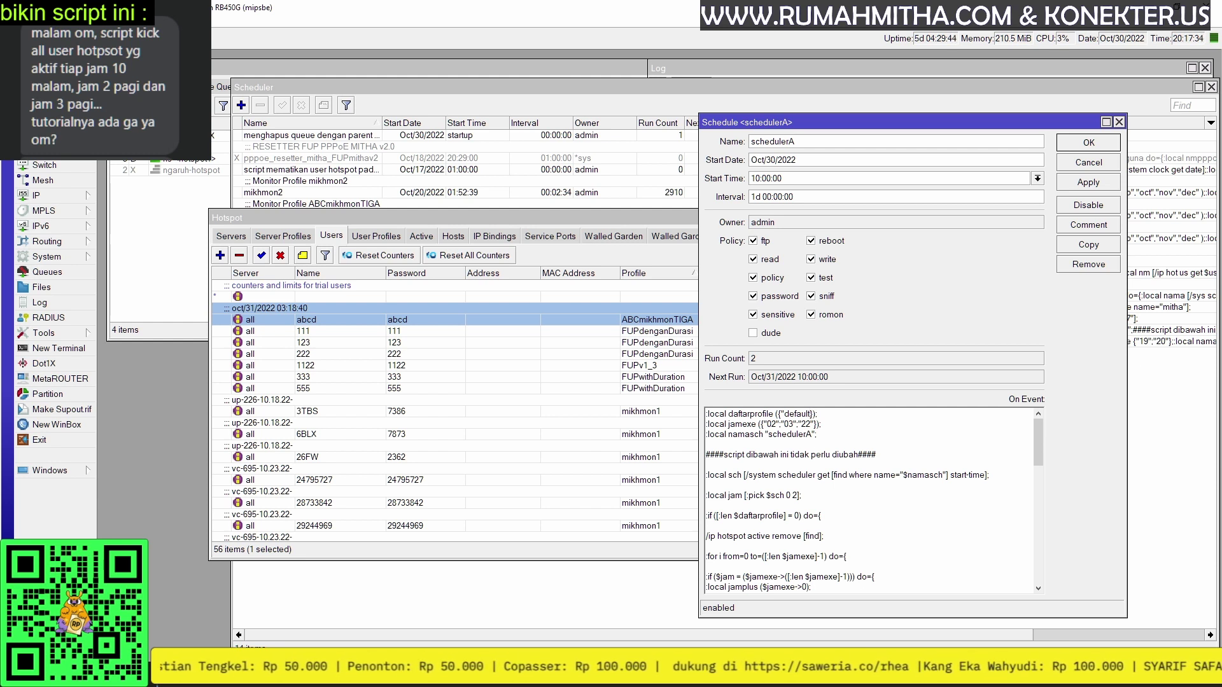
pyautogui.write(';')
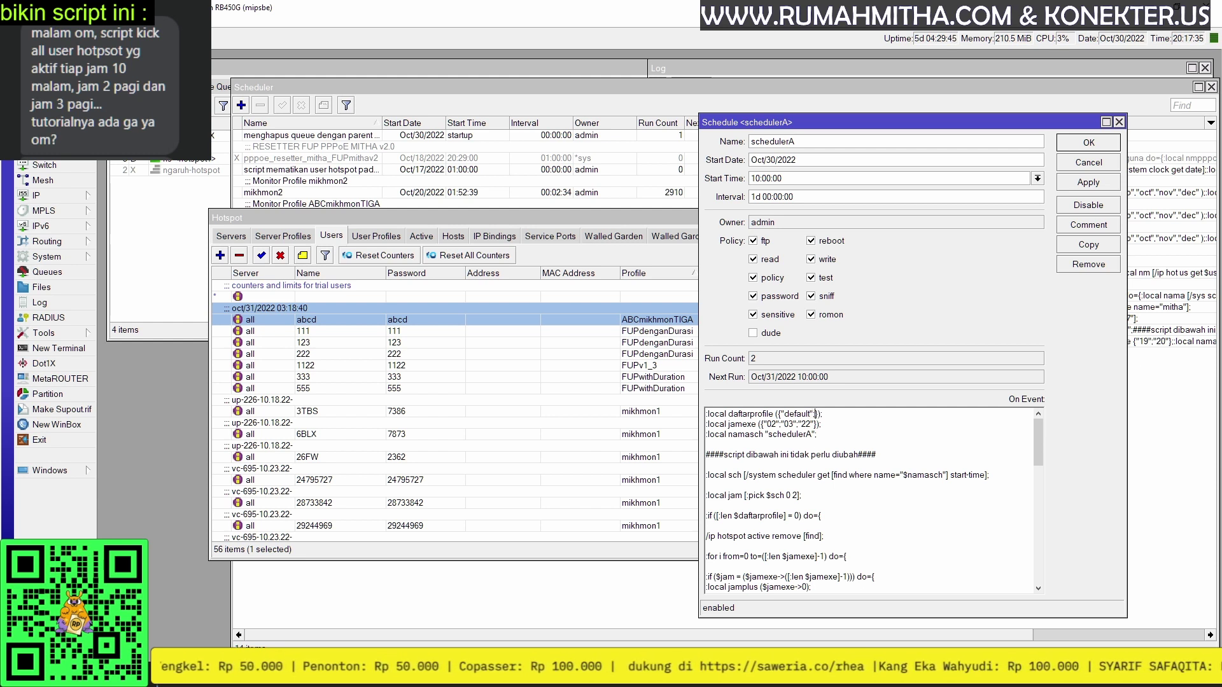
pyautogui.write('"profileA"')
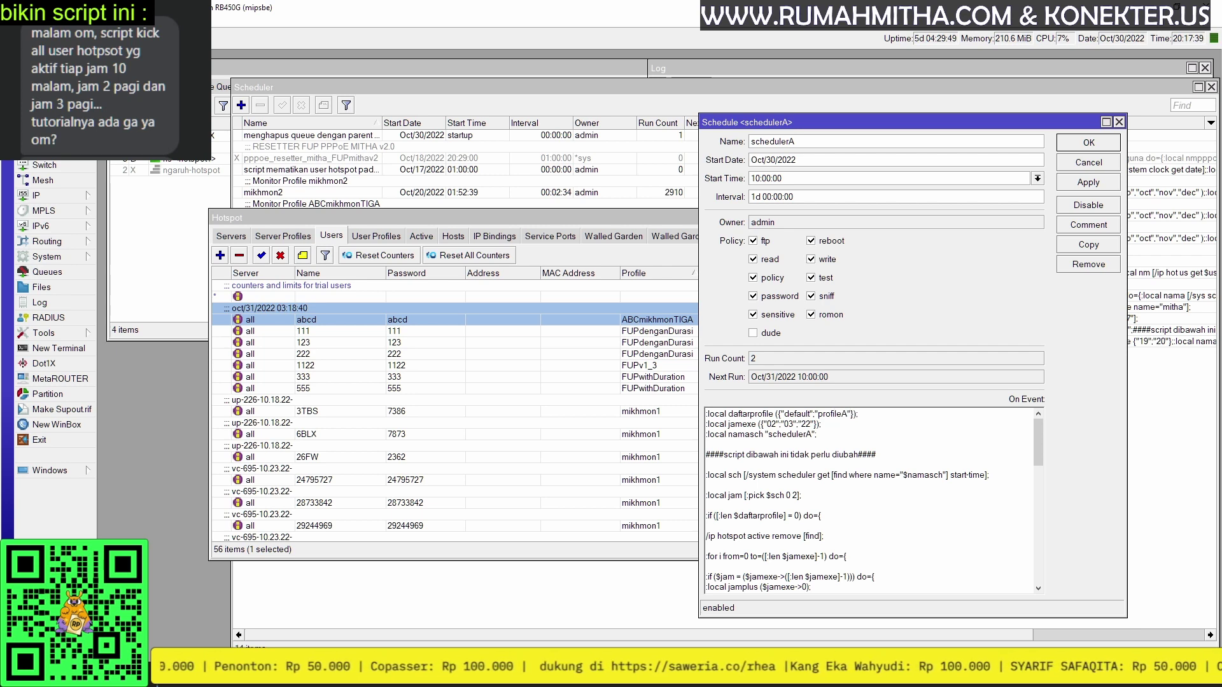
# Check profileA in the hotspot user profiles and abcd's user entry, and apply the schedulerA script changes.
pyautogui.click(377, 236)
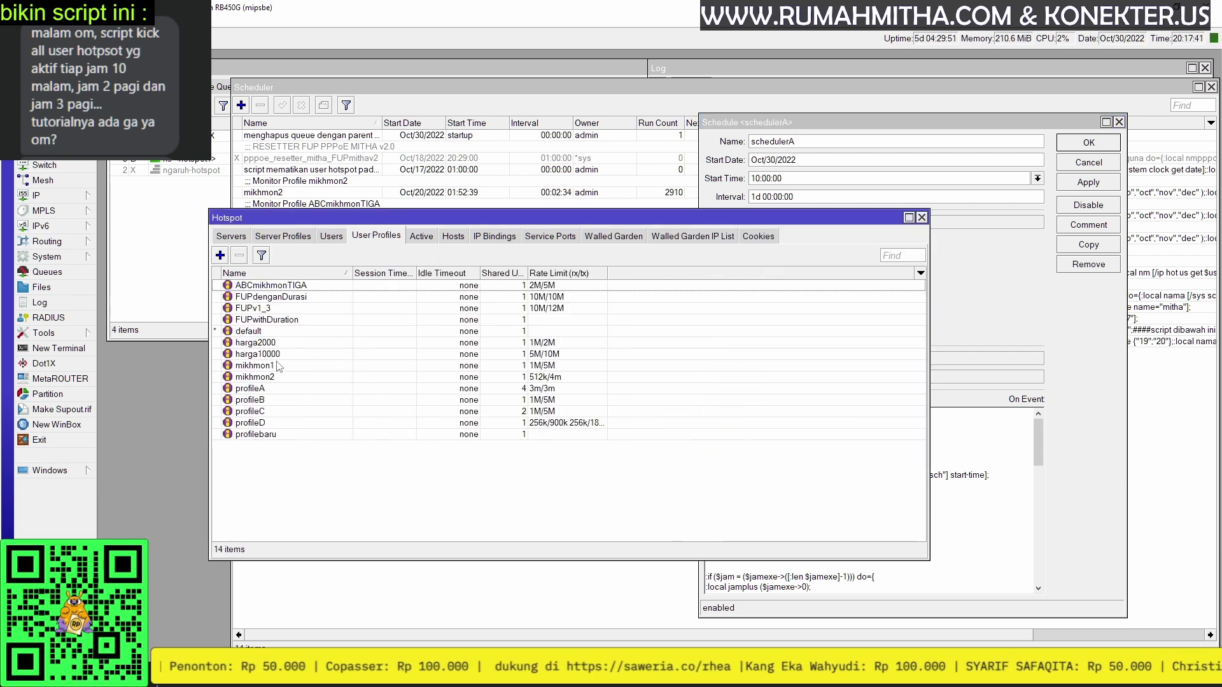
pyautogui.click(263, 391)
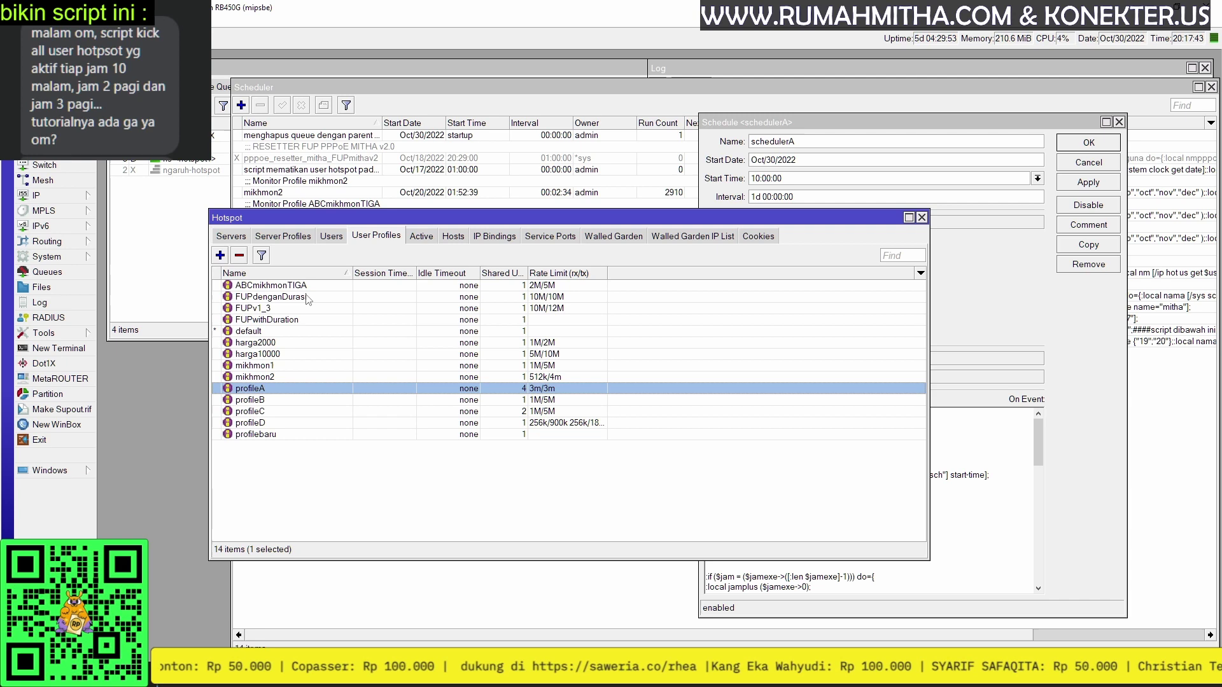
pyautogui.click(335, 239)
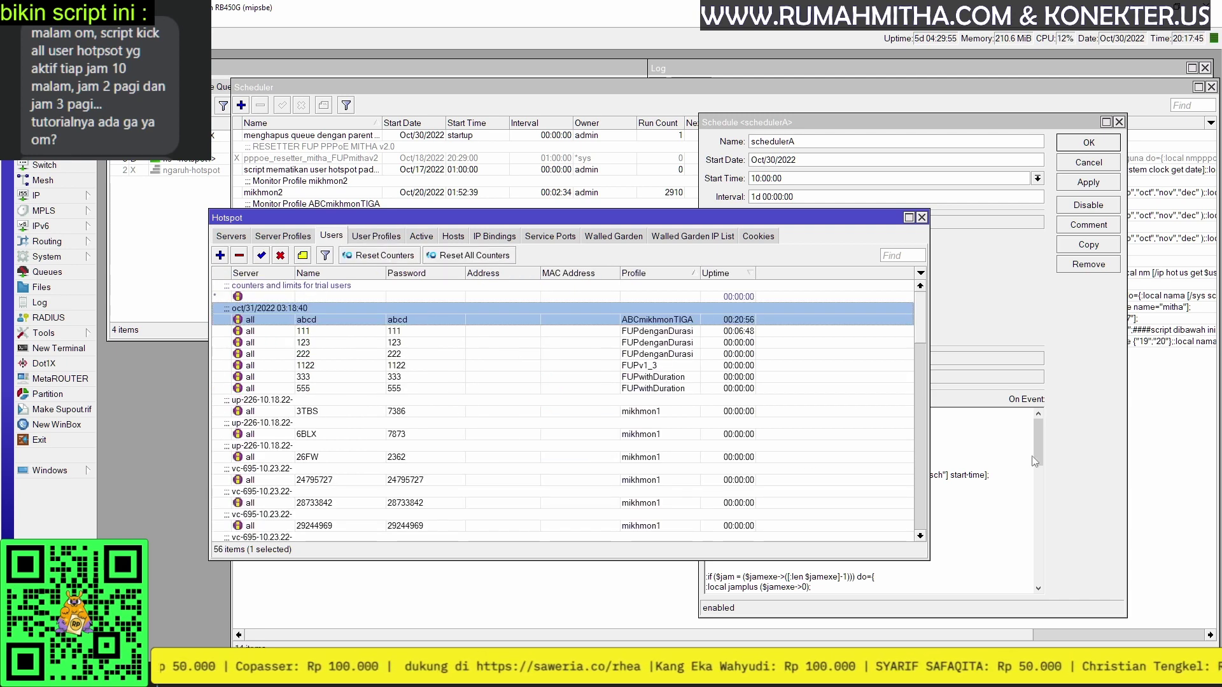
pyautogui.click(1085, 407)
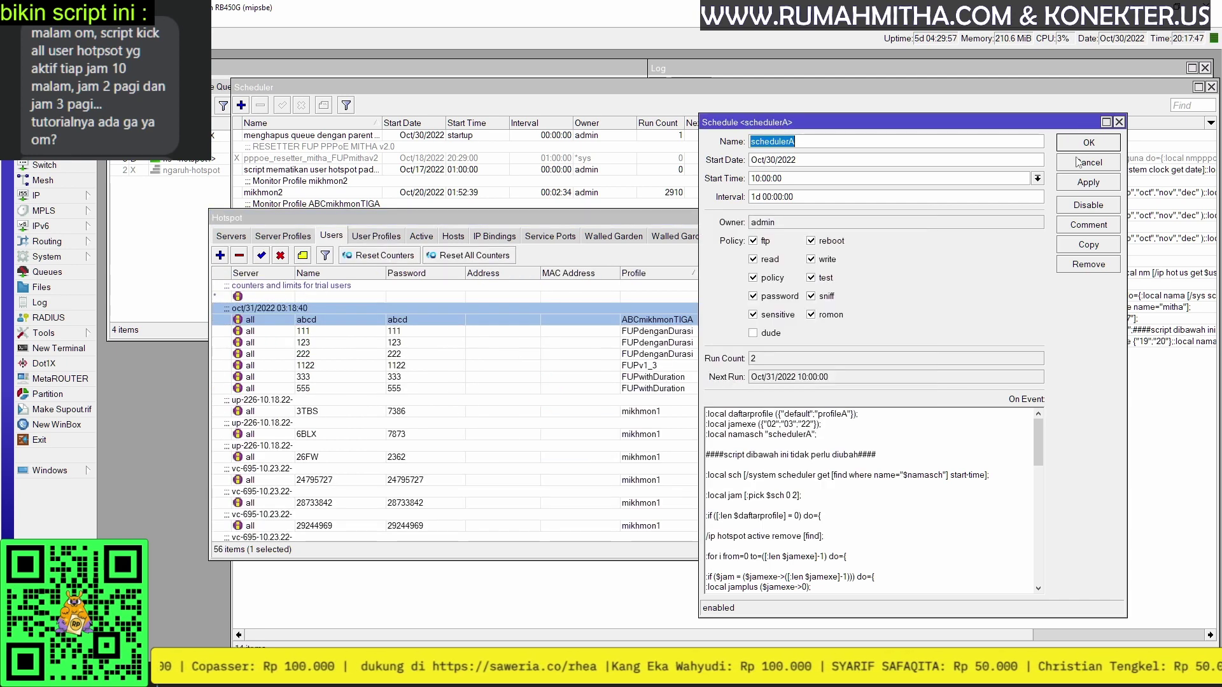
pyautogui.click(1089, 184)
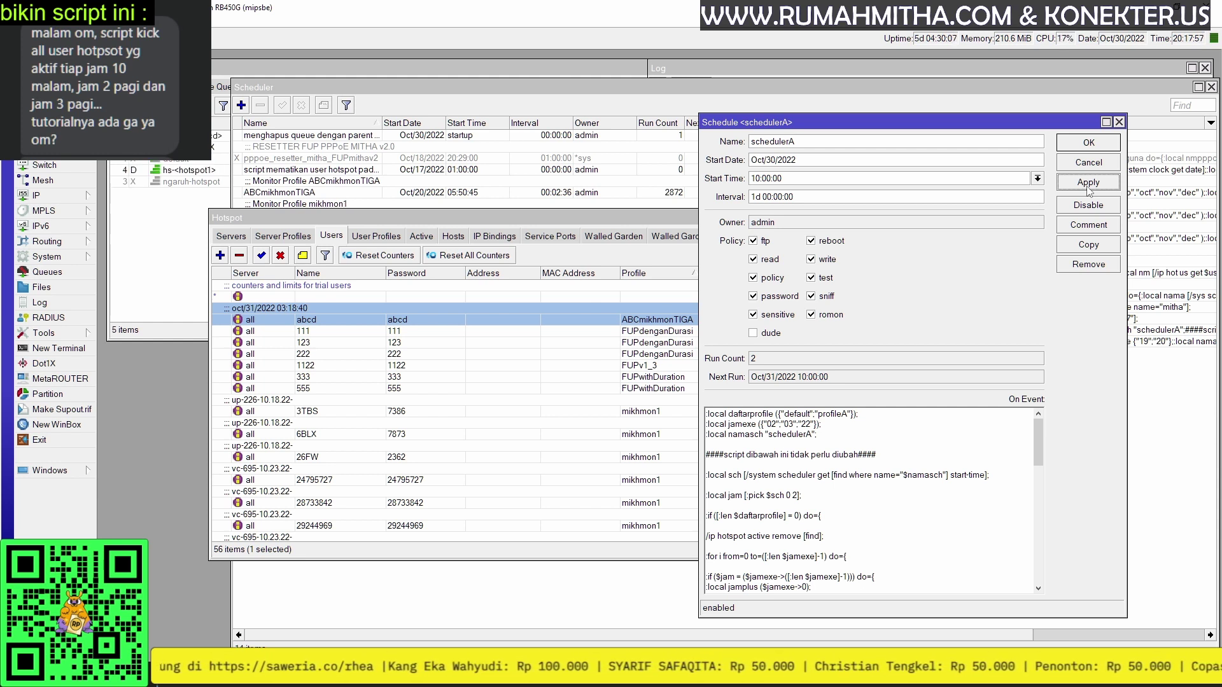
# View the active hotspot sessions and set schedulerA's start time to 20:18:40.
pyautogui.click(427, 237)
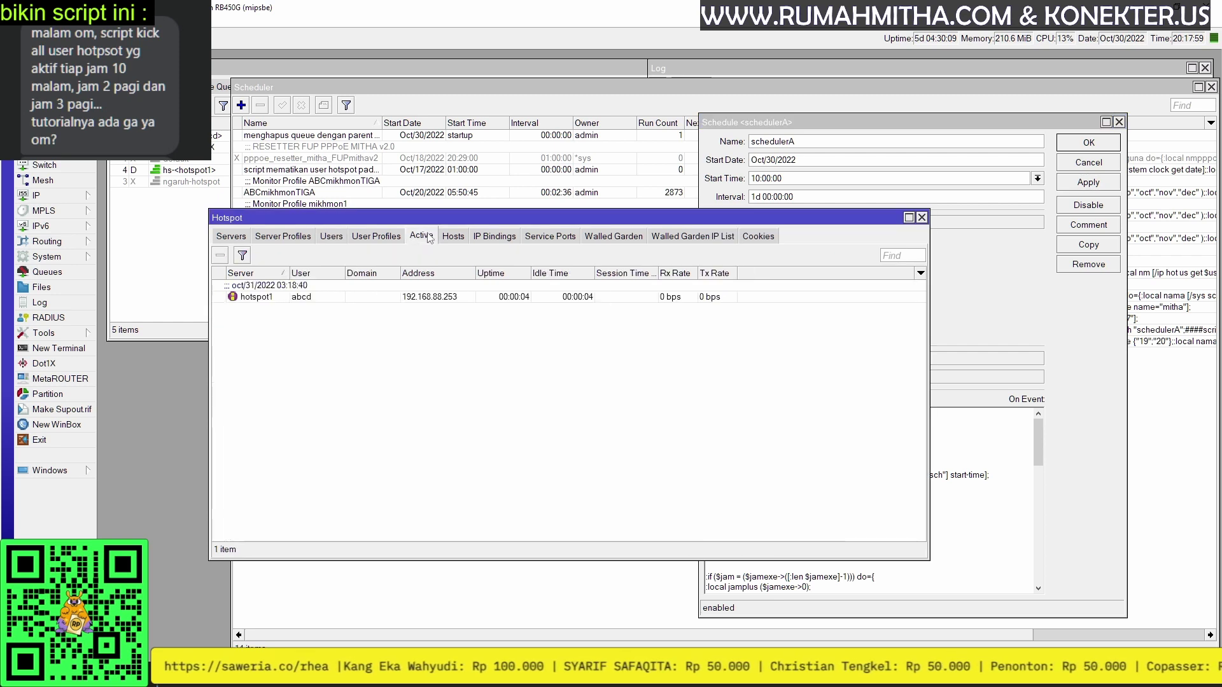
pyautogui.click(1009, 307)
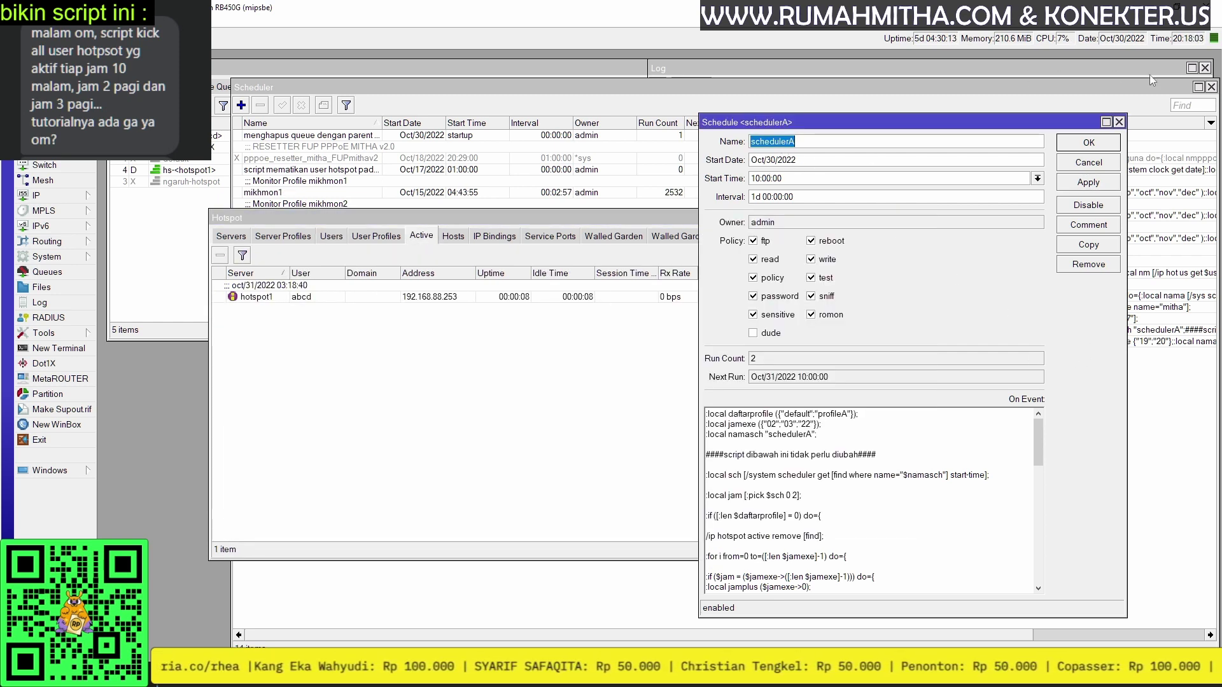
pyautogui.moveTo(760, 179); pyautogui.dragTo(737, 184)
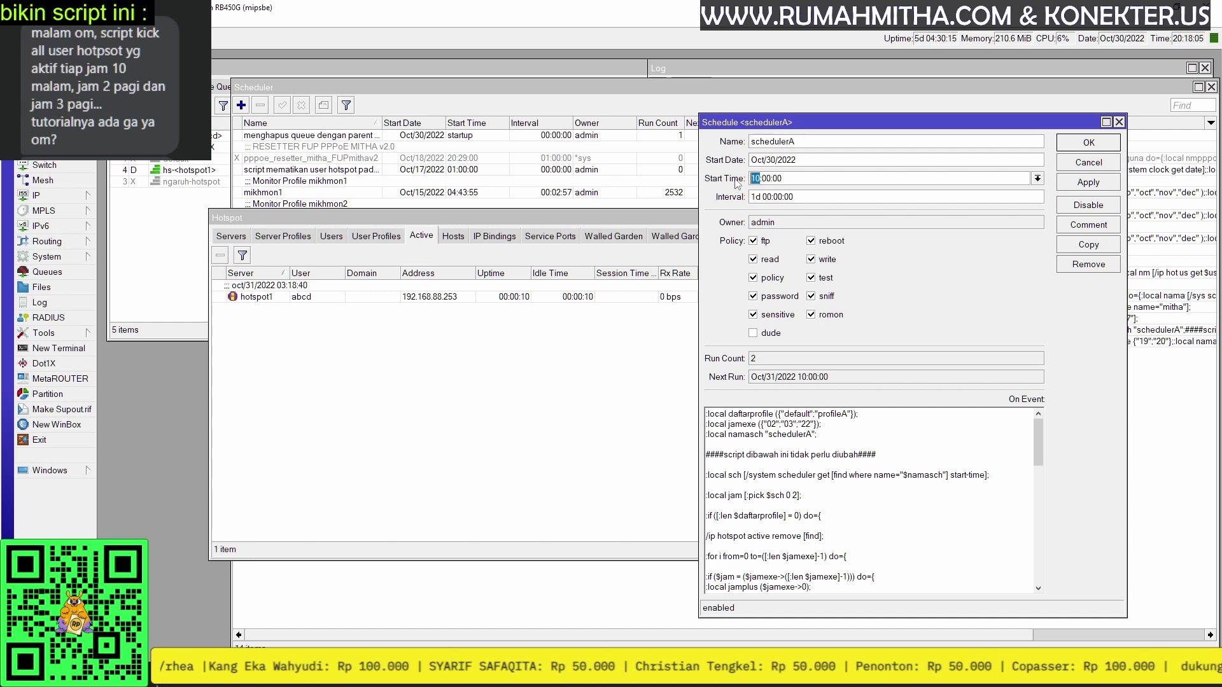
pyautogui.write('20')
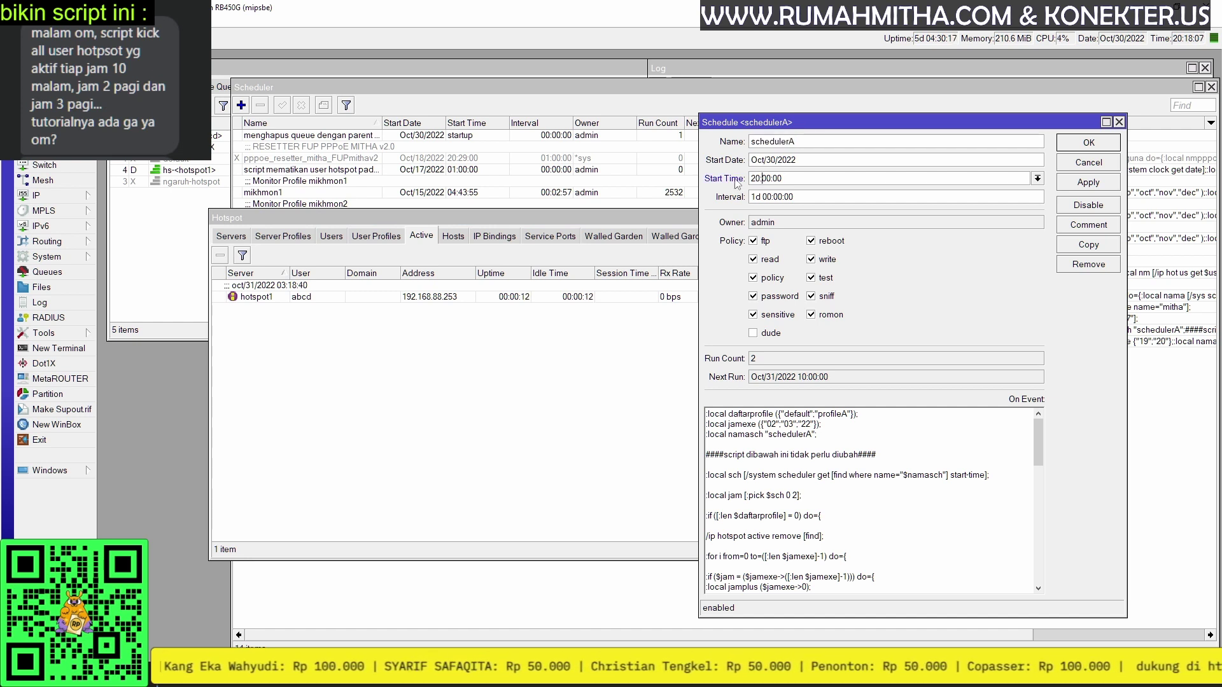
pyautogui.doubleClick(765, 178)
pyautogui.write('18')
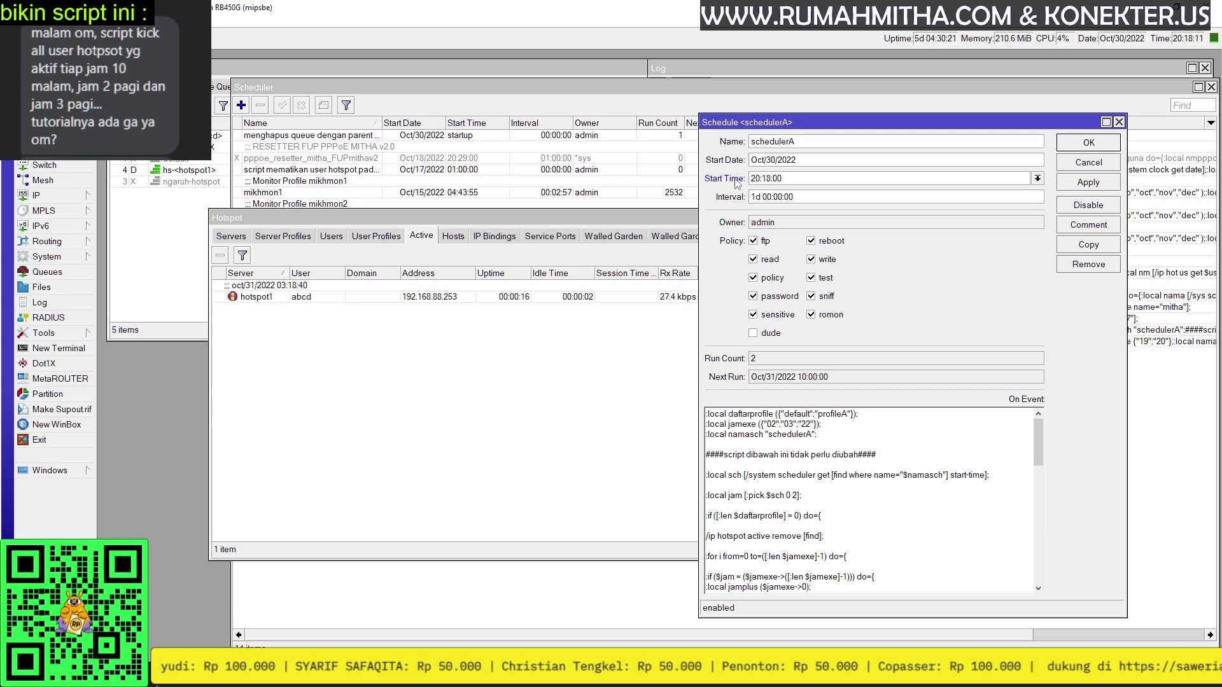
pyautogui.hotkey('shift', 'End')
pyautogui.write('4')
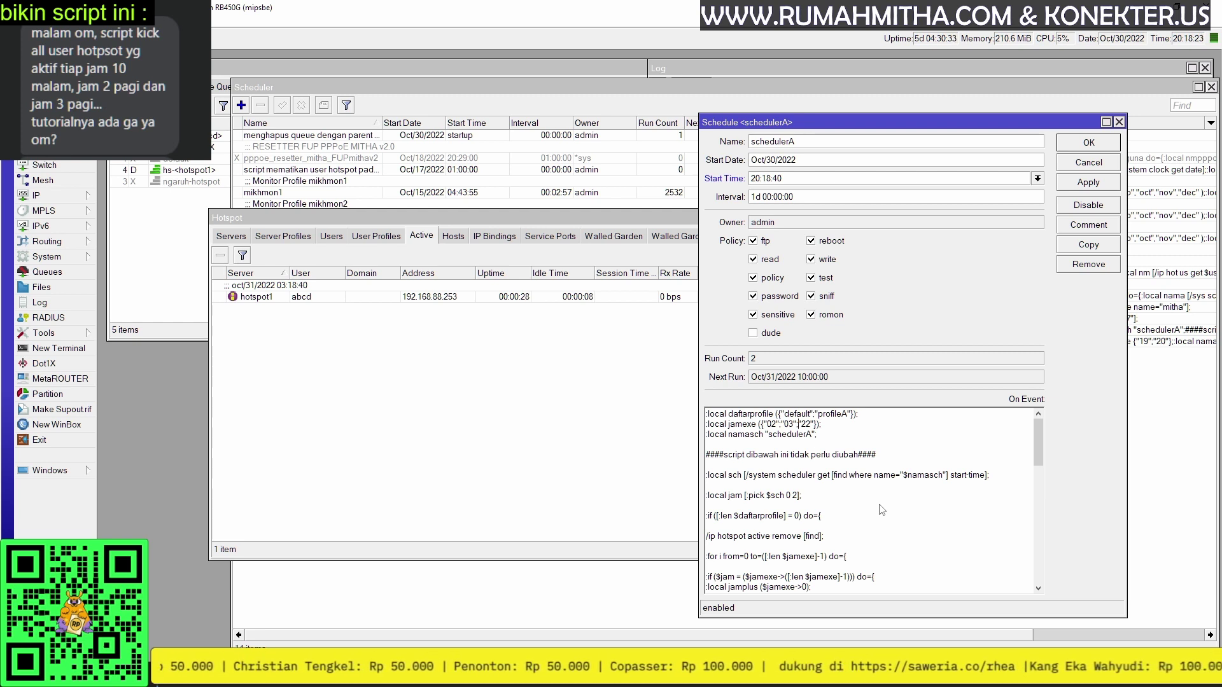
# Insert "20" before "22" in the script's jamexe list and apply schedulerA to run the profile test.
pyautogui.write('"')
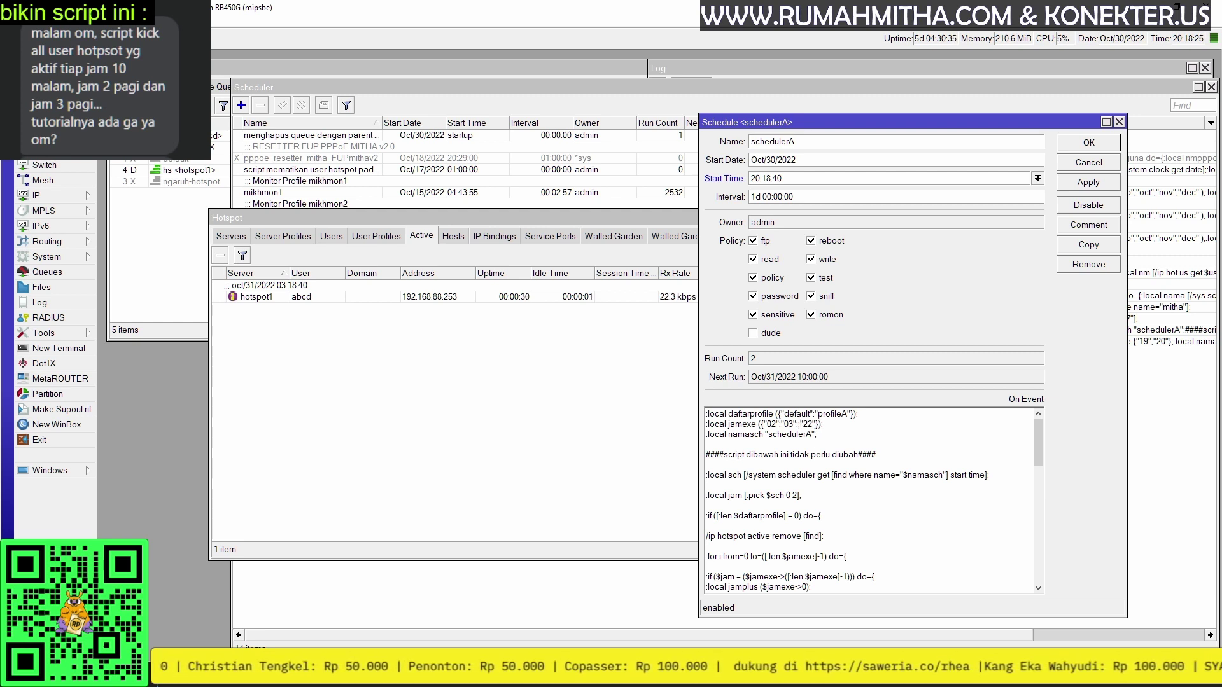
pyautogui.write('20";')
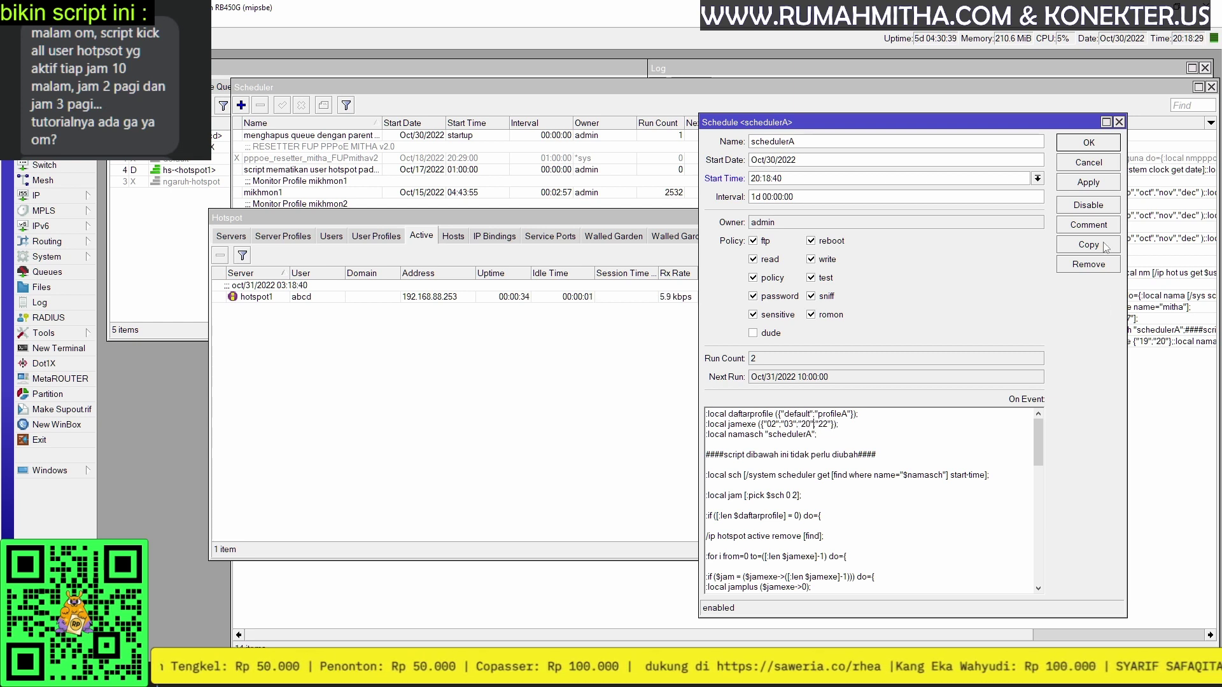
pyautogui.click(1100, 183)
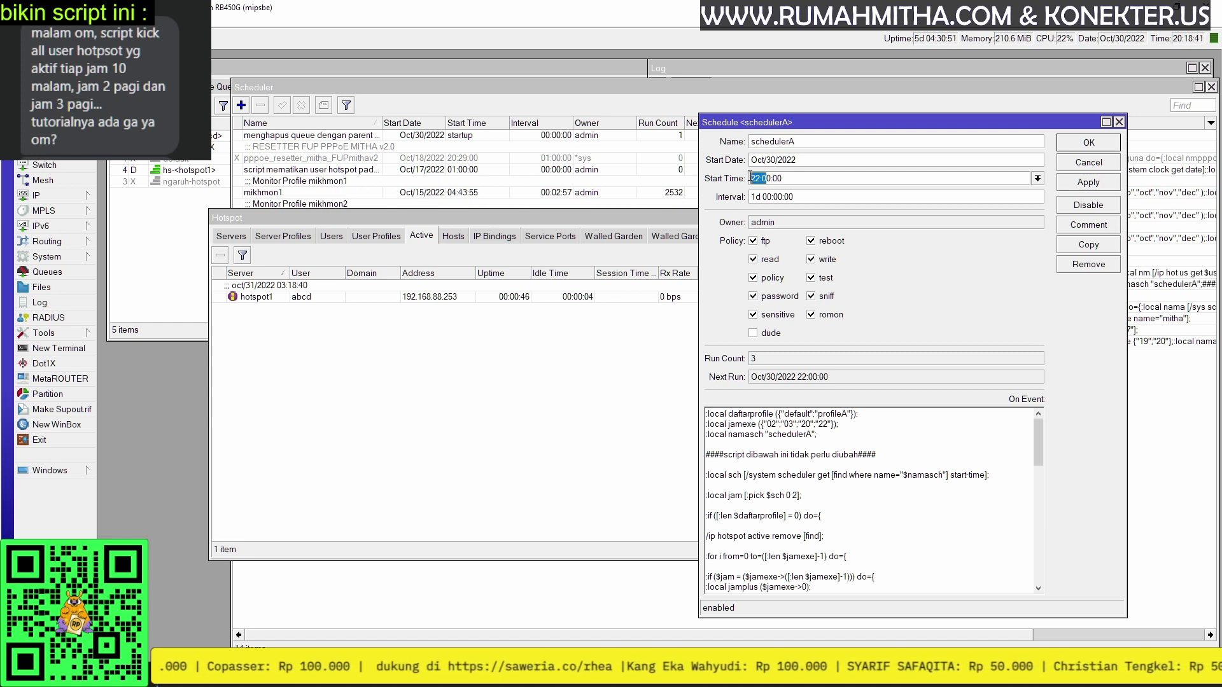
# Check the active hotspot sessions after the run and compare abcd's profile with the script's daftarprofile list.
pyautogui.click(433, 341)
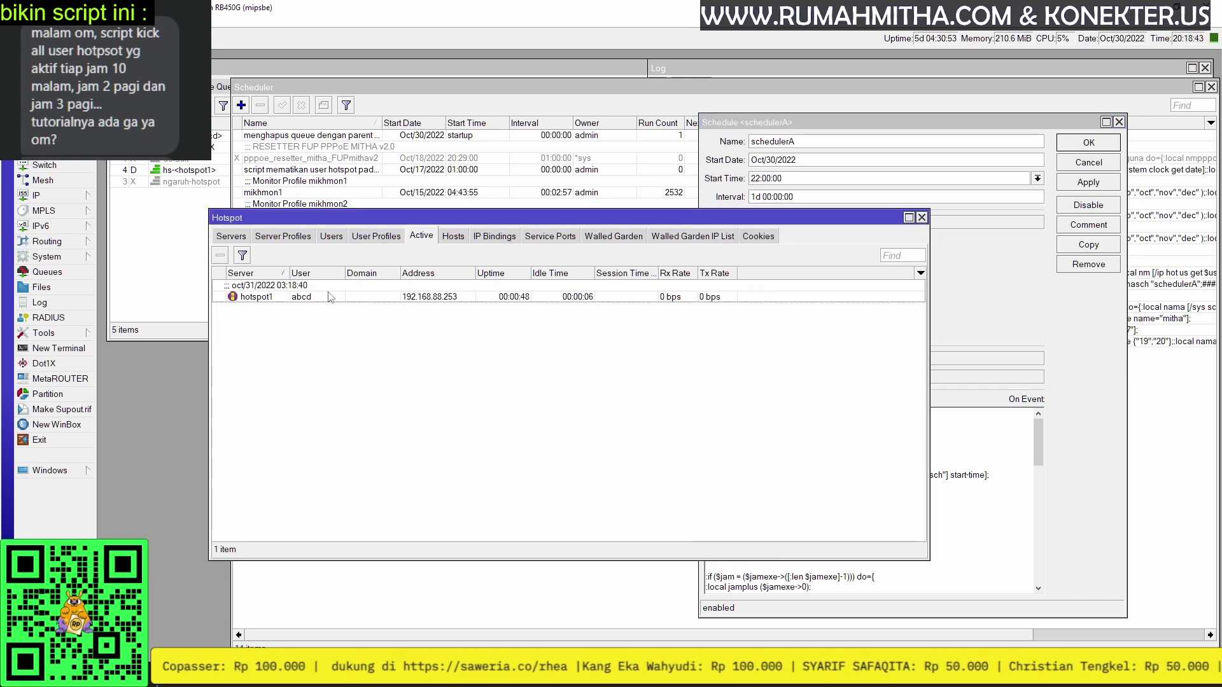
pyautogui.click(331, 237)
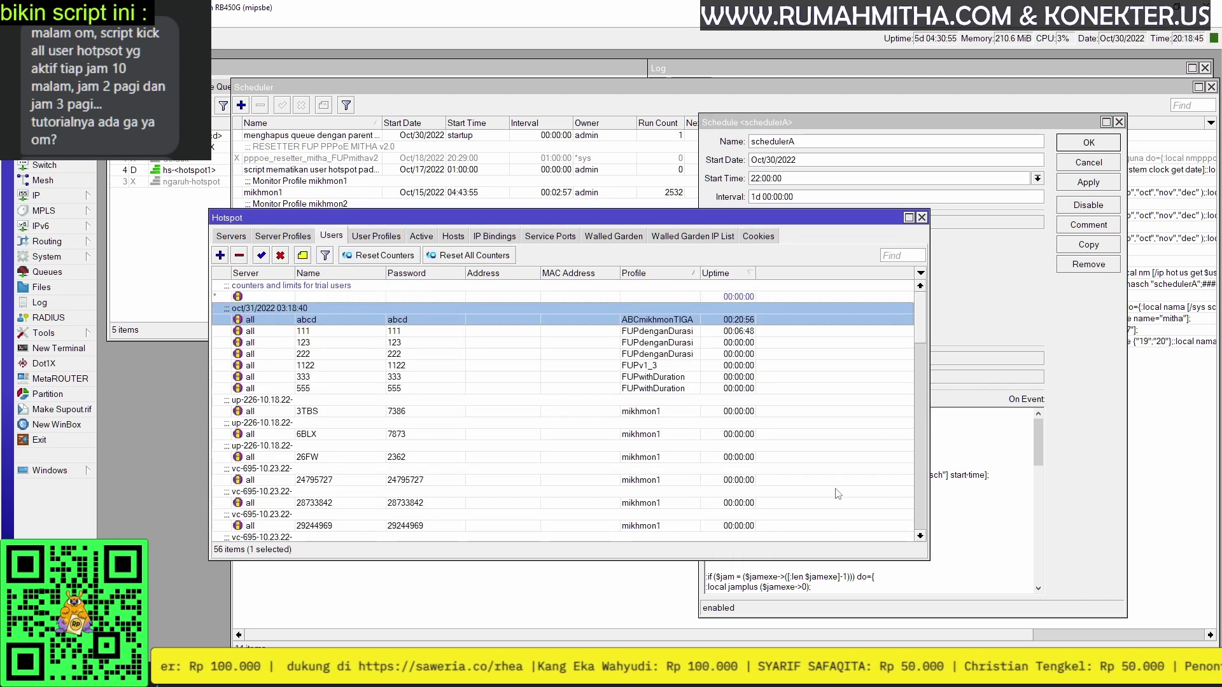
pyautogui.click(1060, 434)
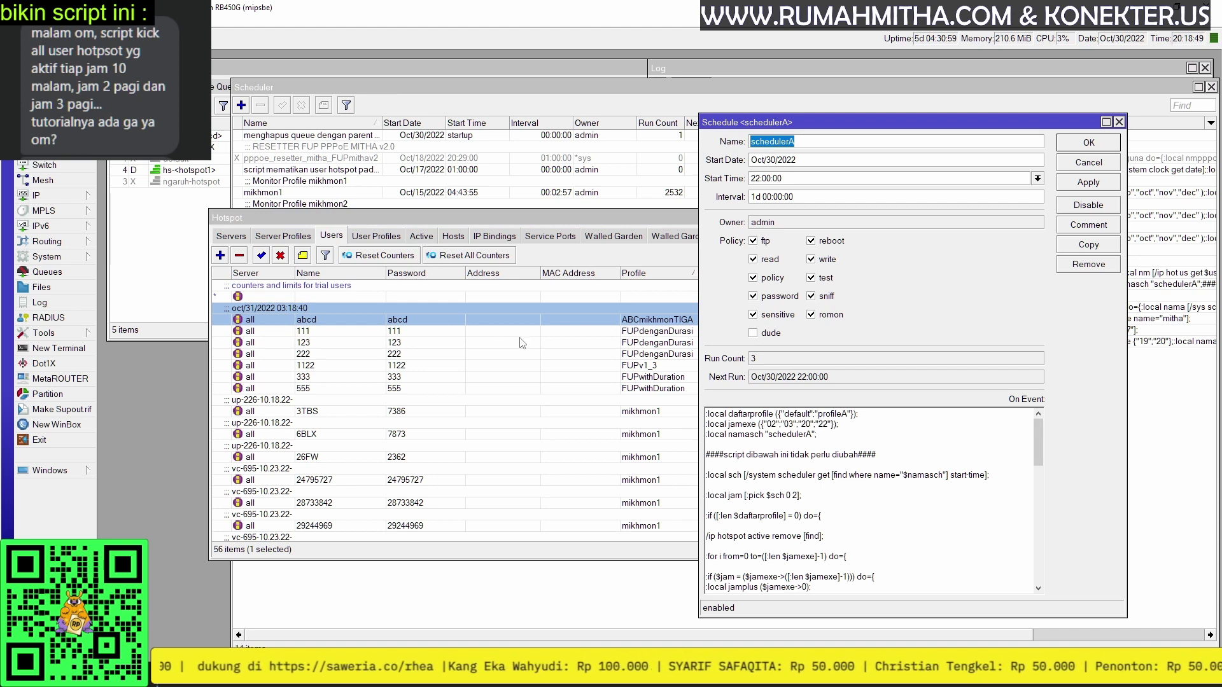
pyautogui.click(428, 240)
pyautogui.click(428, 241)
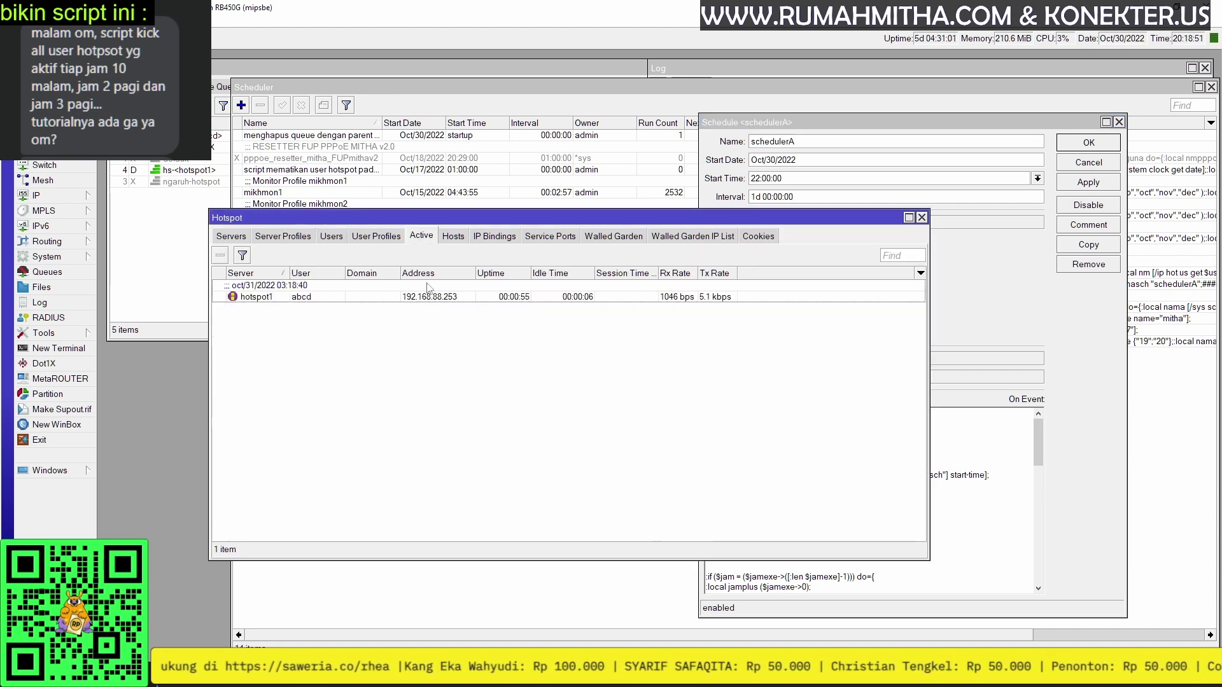
# Check abcd's profile in the hotspot users and add "ABCmikhmonTIGA" to the daftarprofile list in schedulerA's script.
pyautogui.click(1012, 465)
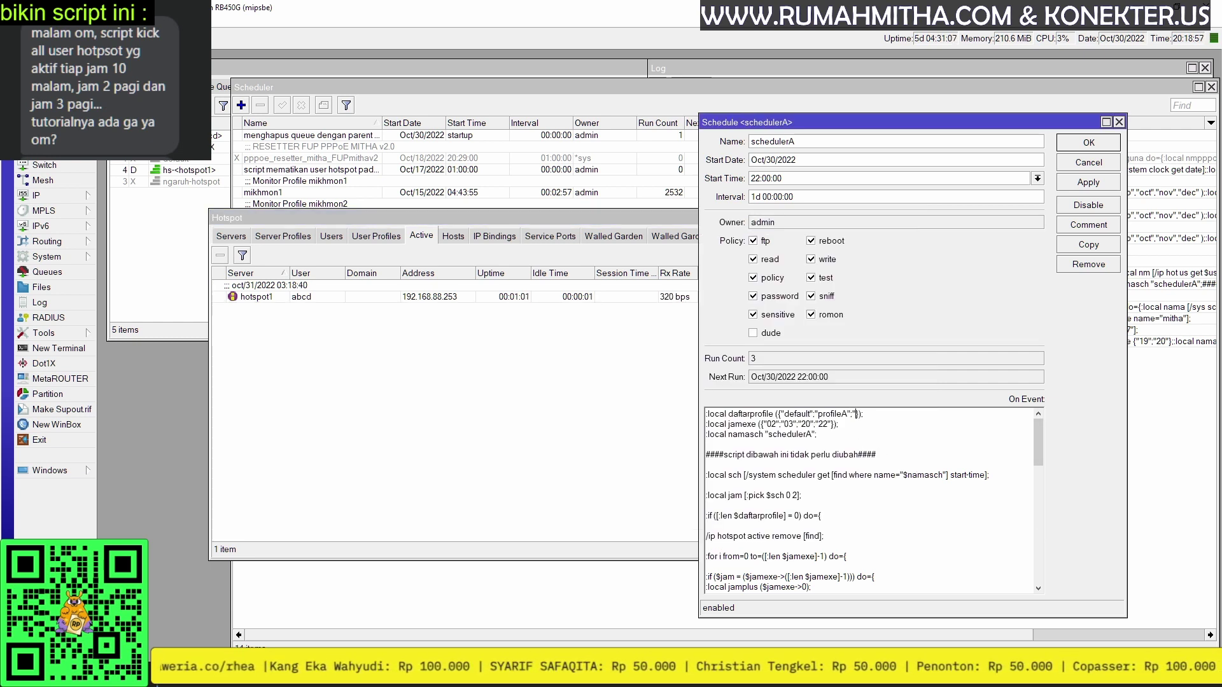
pyautogui.write('ABCmikhmon')
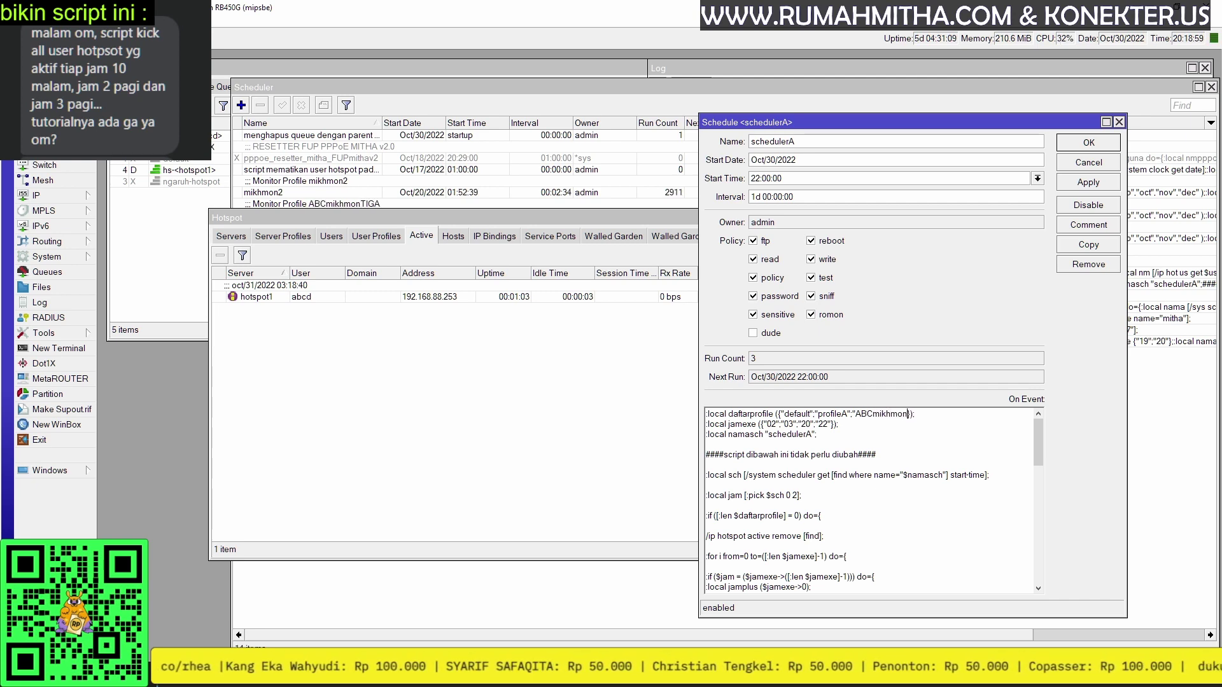
pyautogui.click(334, 238)
pyautogui.click(594, 304)
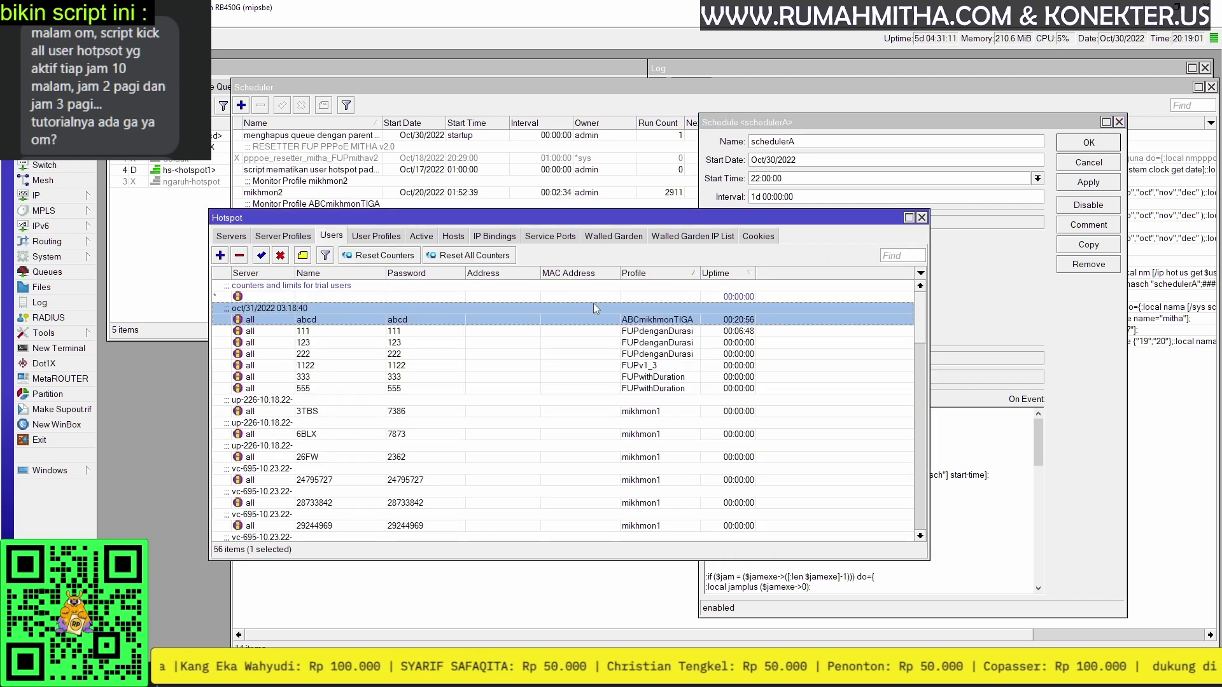
pyautogui.click(420, 236)
pyautogui.click(971, 431)
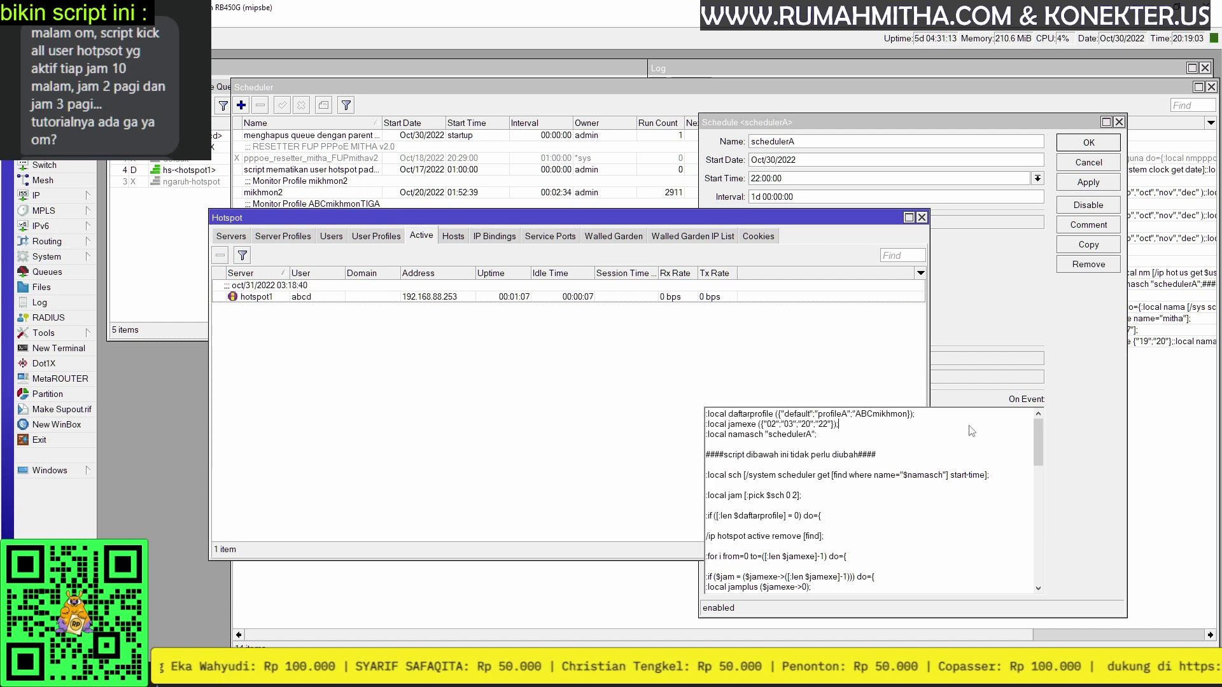
pyautogui.click(912, 414)
pyautogui.write('T')
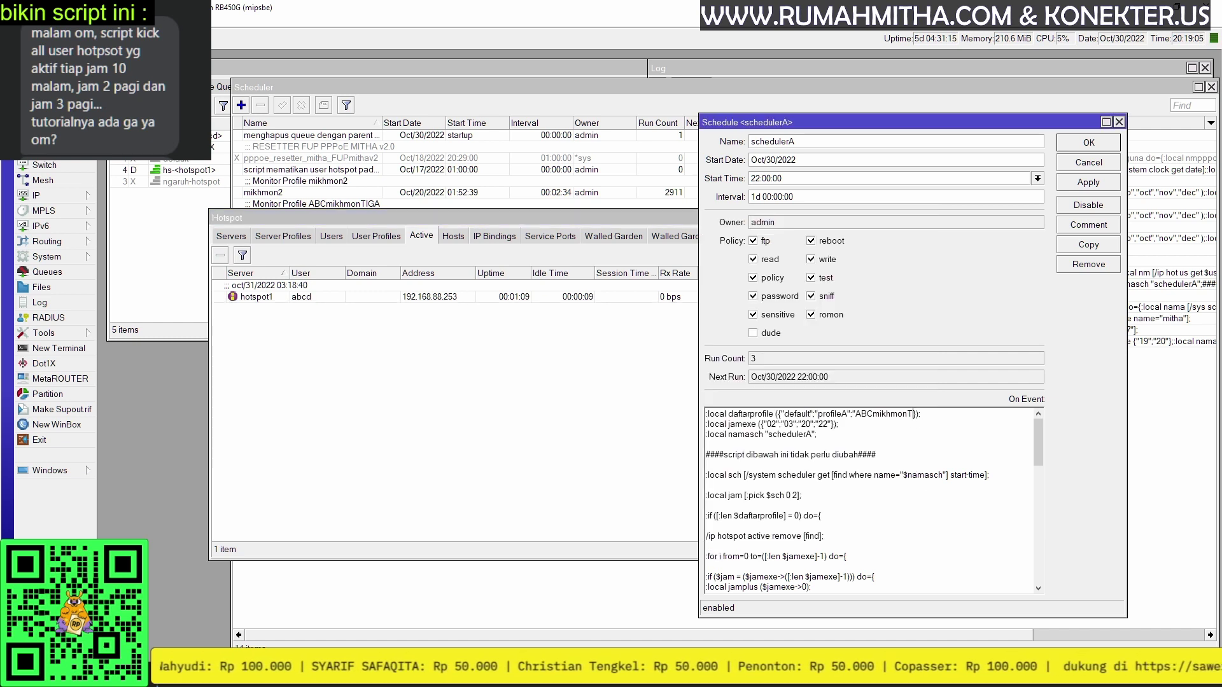
pyautogui.write('IGA"')
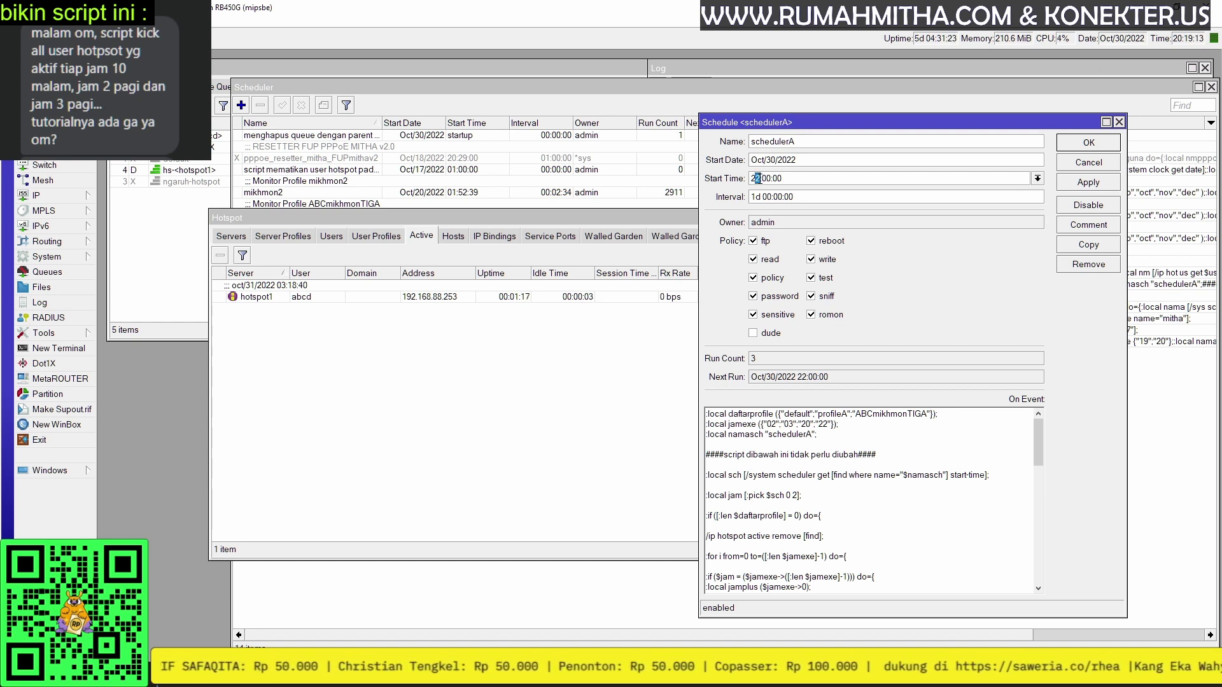
# Set schedulerA's start time to 20:19:30, apply it, and view the active hotspot sessions at the run.
pyautogui.write('0')
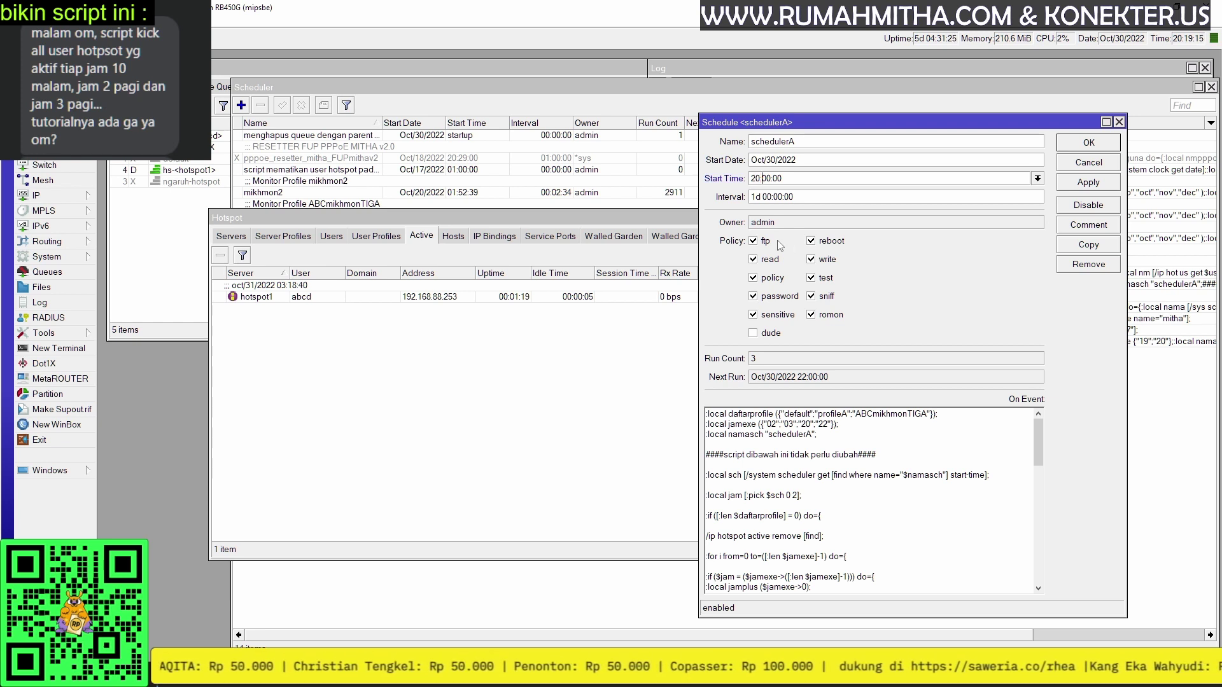
pyautogui.press('Right')
pyautogui.hotkey('shift', 'Right')
pyautogui.hotkey('shift', 'Right')
pyautogui.write('19')
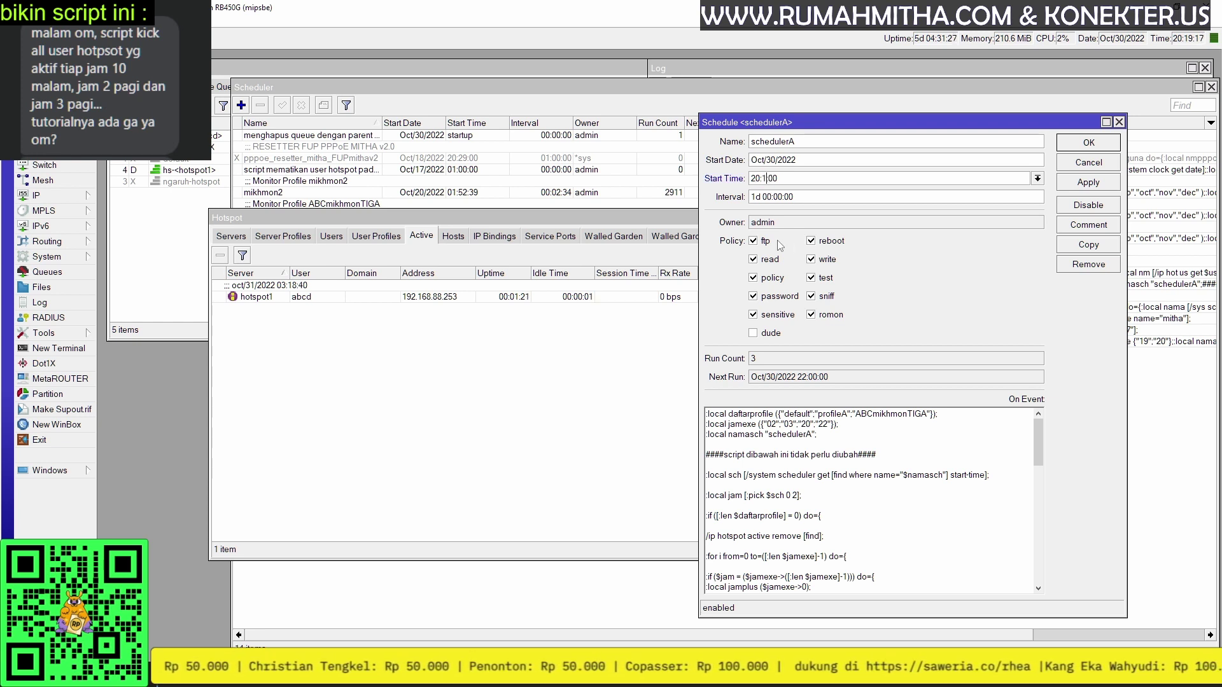
pyautogui.press('Right')
pyautogui.hotkey('shift', 'Right')
pyautogui.hotkey('shift', 'Right')
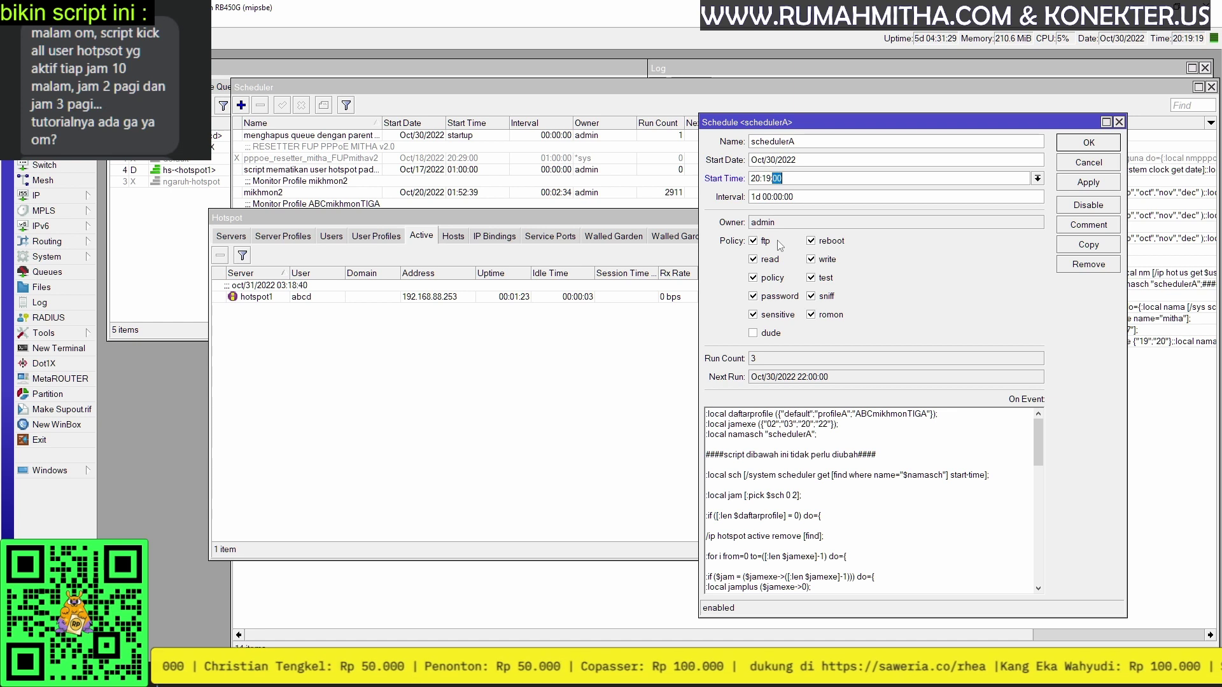
pyautogui.write('30')
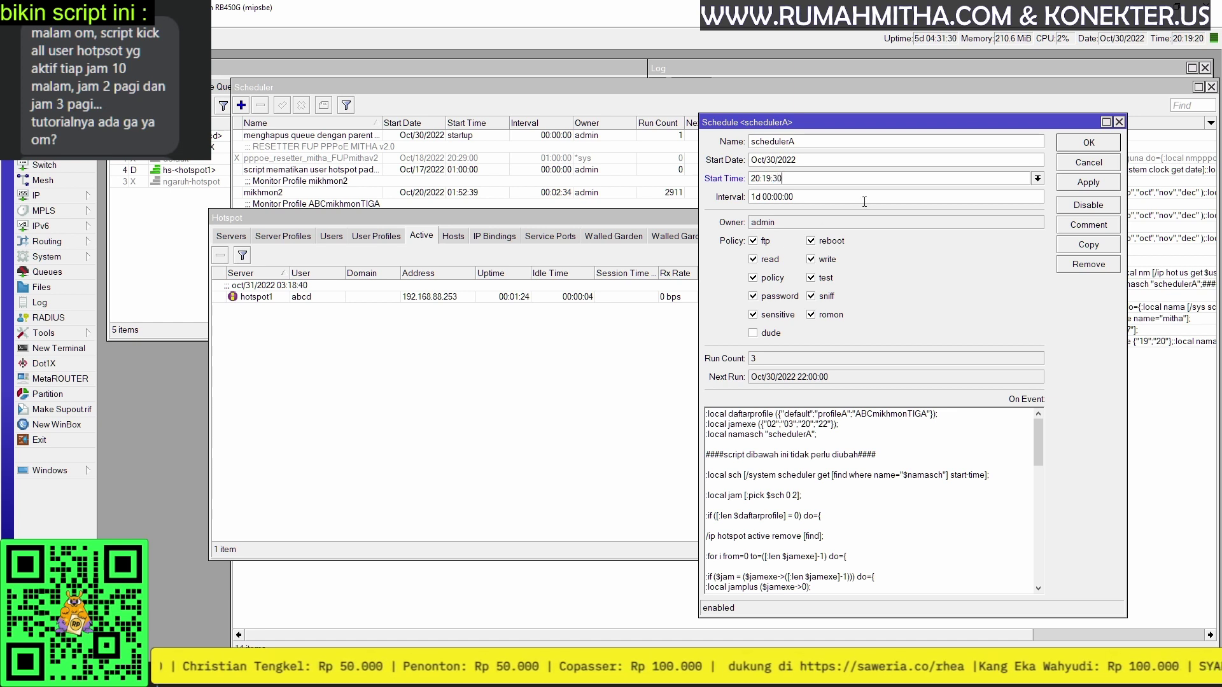
pyautogui.click(1092, 182)
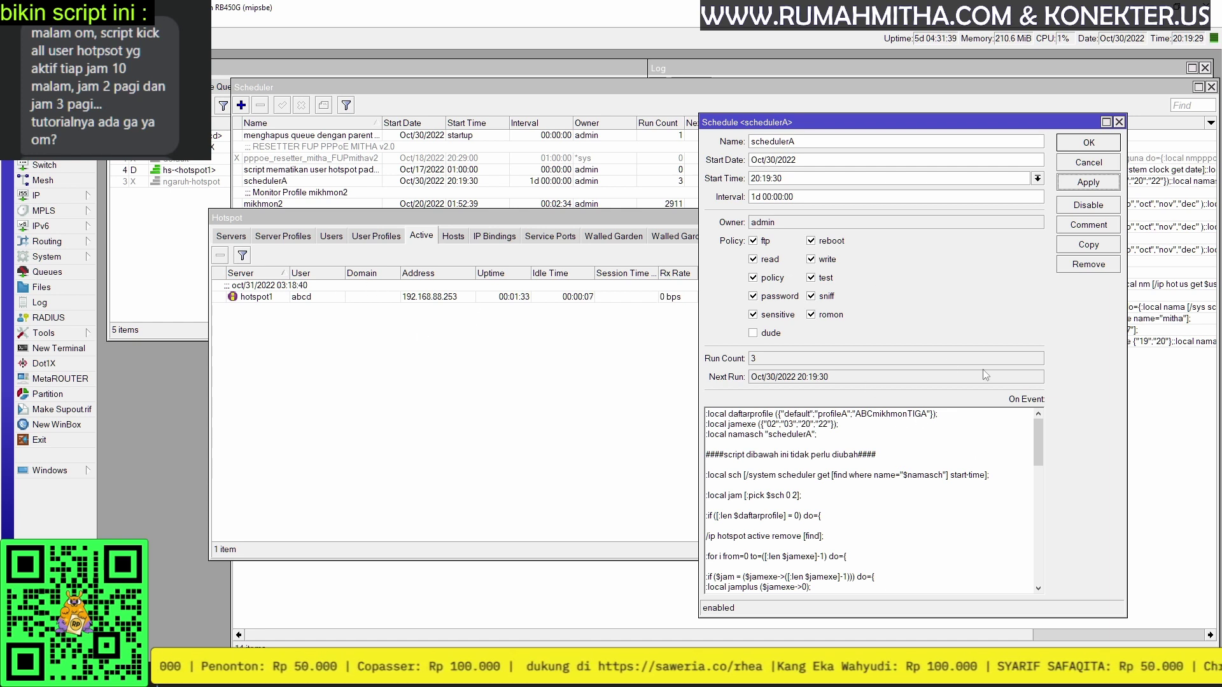
pyautogui.click(891, 280)
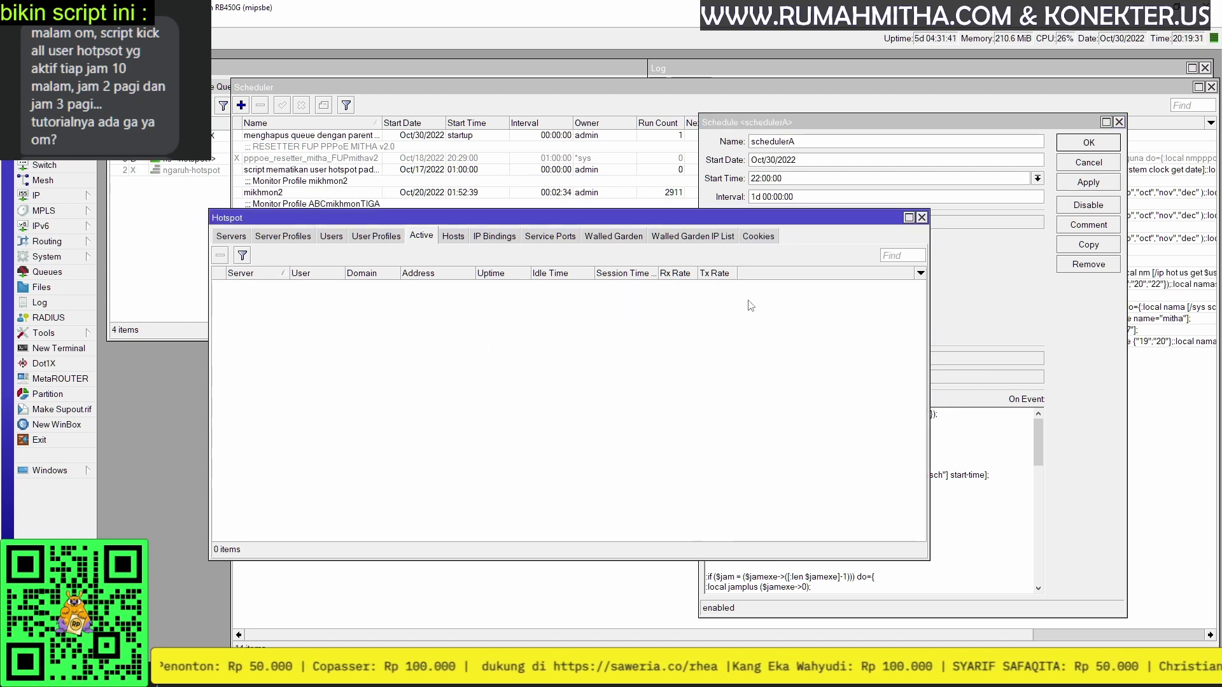
# Remove "22" from the script's jamexe list so that it holds "02", "03" and "20".
pyautogui.click(761, 178)
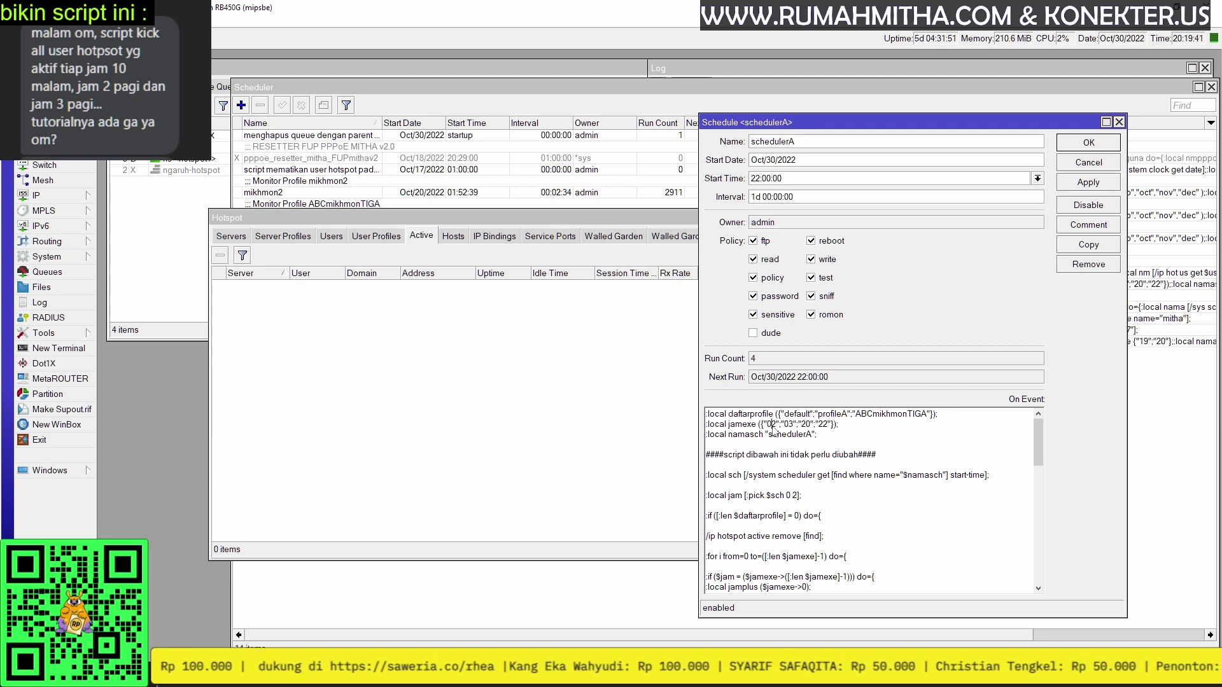
pyautogui.moveTo(816, 426); pyautogui.dragTo(832, 430)
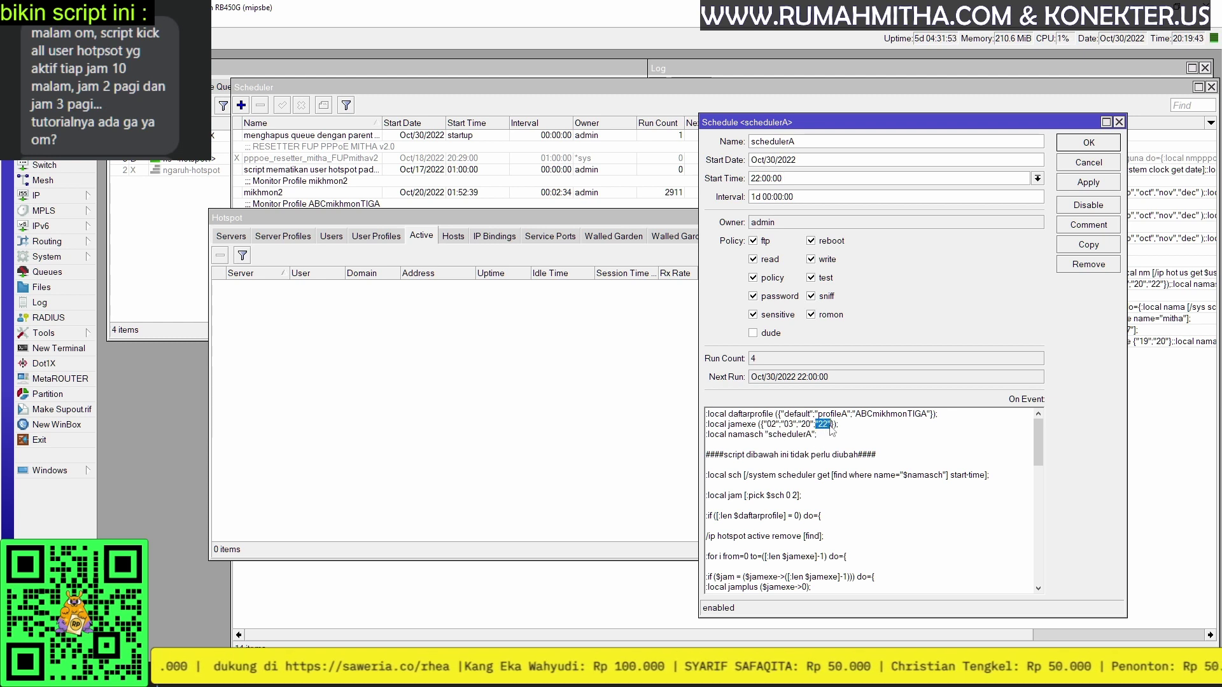
pyautogui.press('BackSpace')
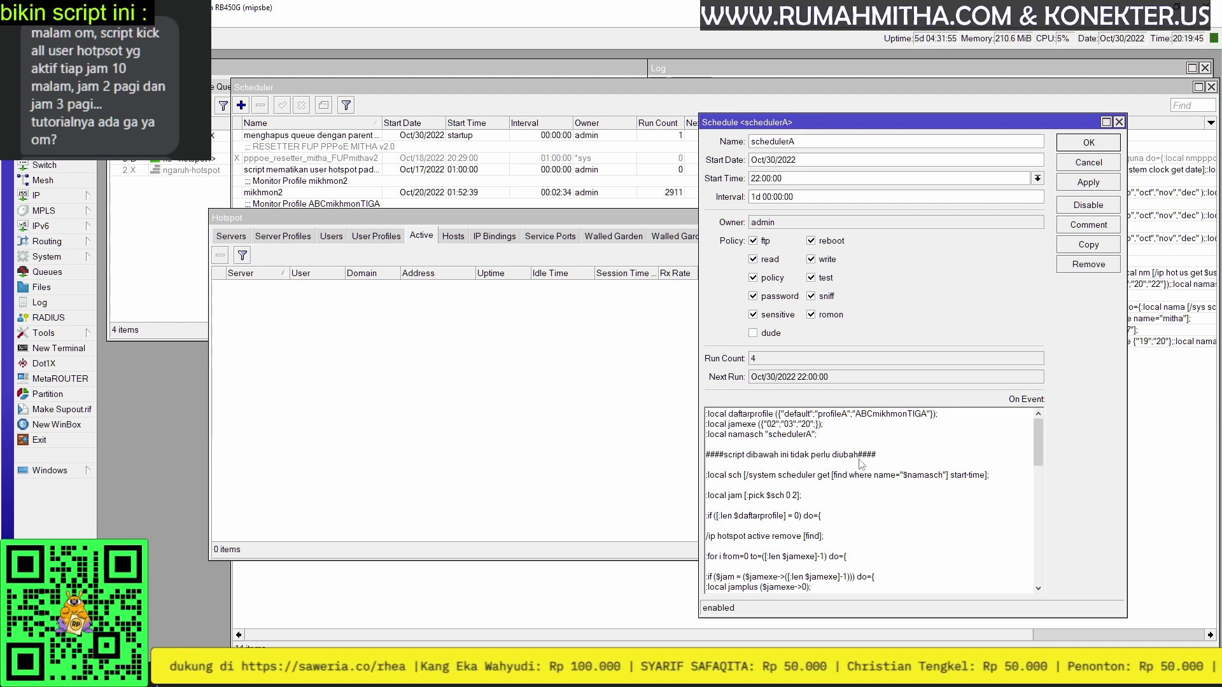
pyautogui.press('BackSpace')
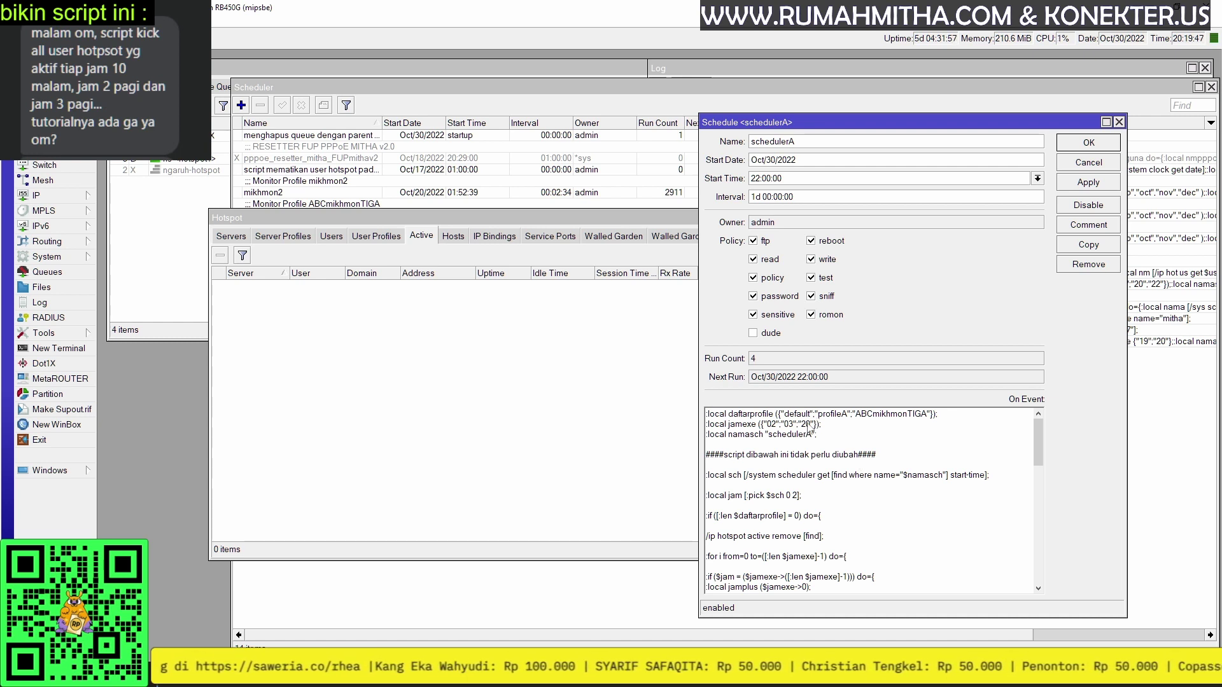
pyautogui.click(771, 424)
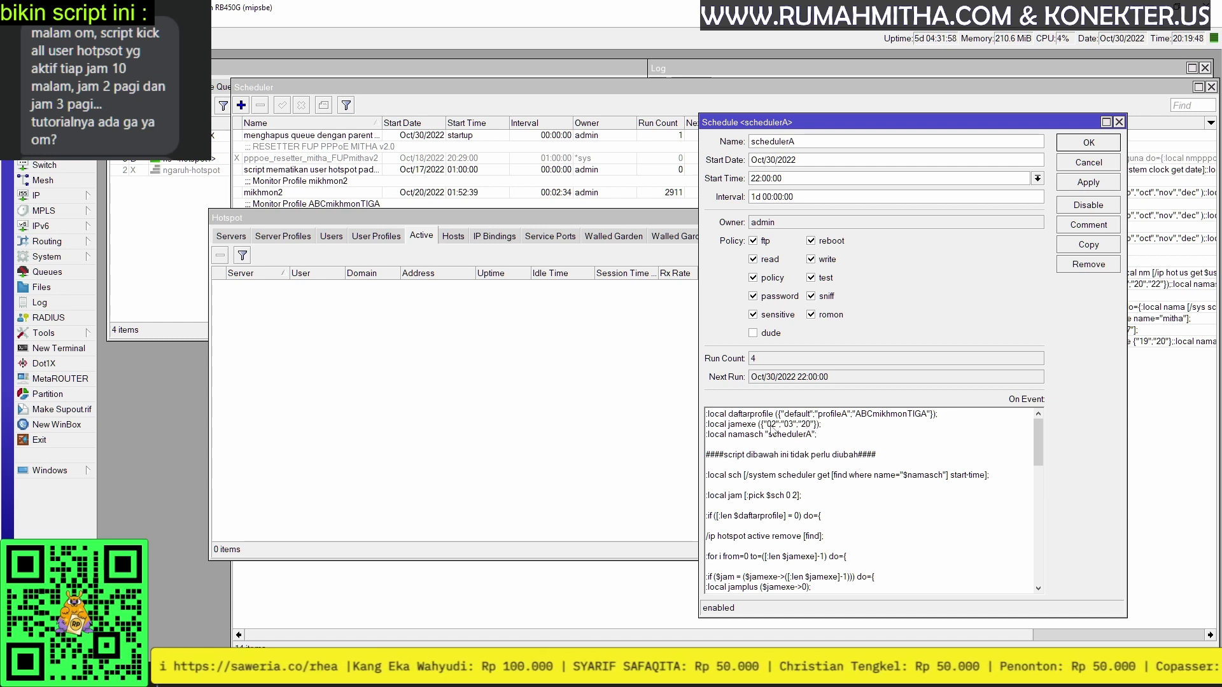
pyautogui.click(919, 436)
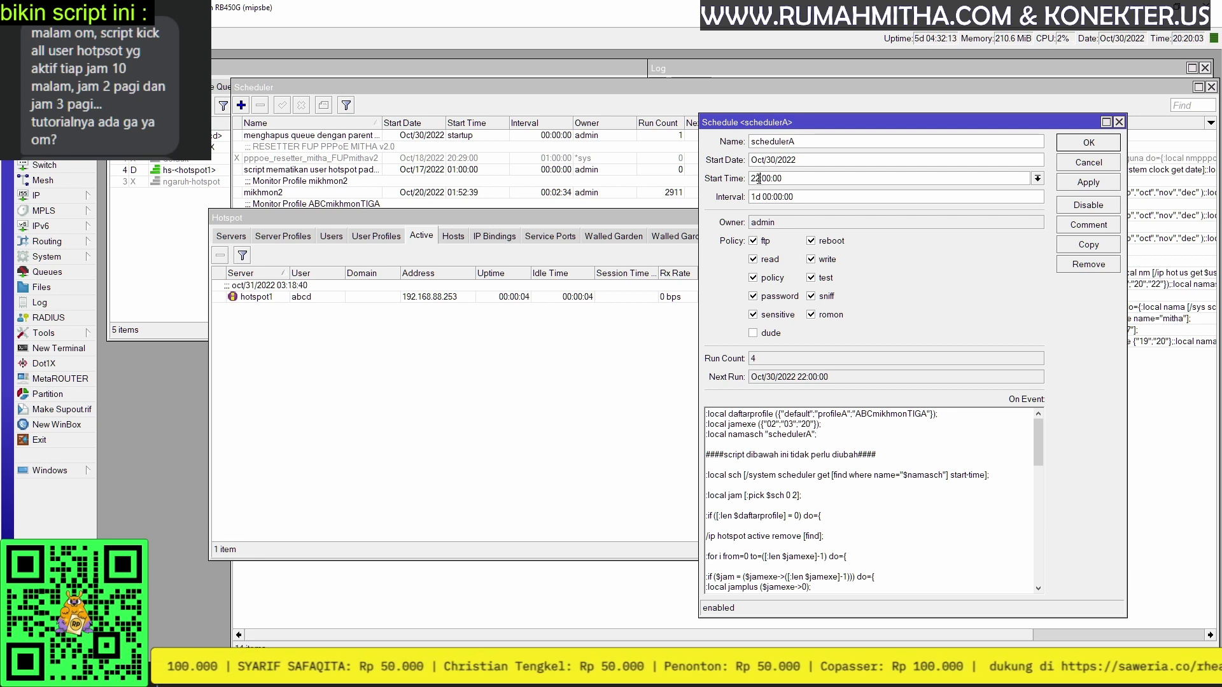
# Set schedulerA's start time to 20:20:20 and apply it to test the last hour in the list.
pyautogui.moveTo(759, 179); pyautogui.dragTo(749, 182)
pyautogui.write('20')
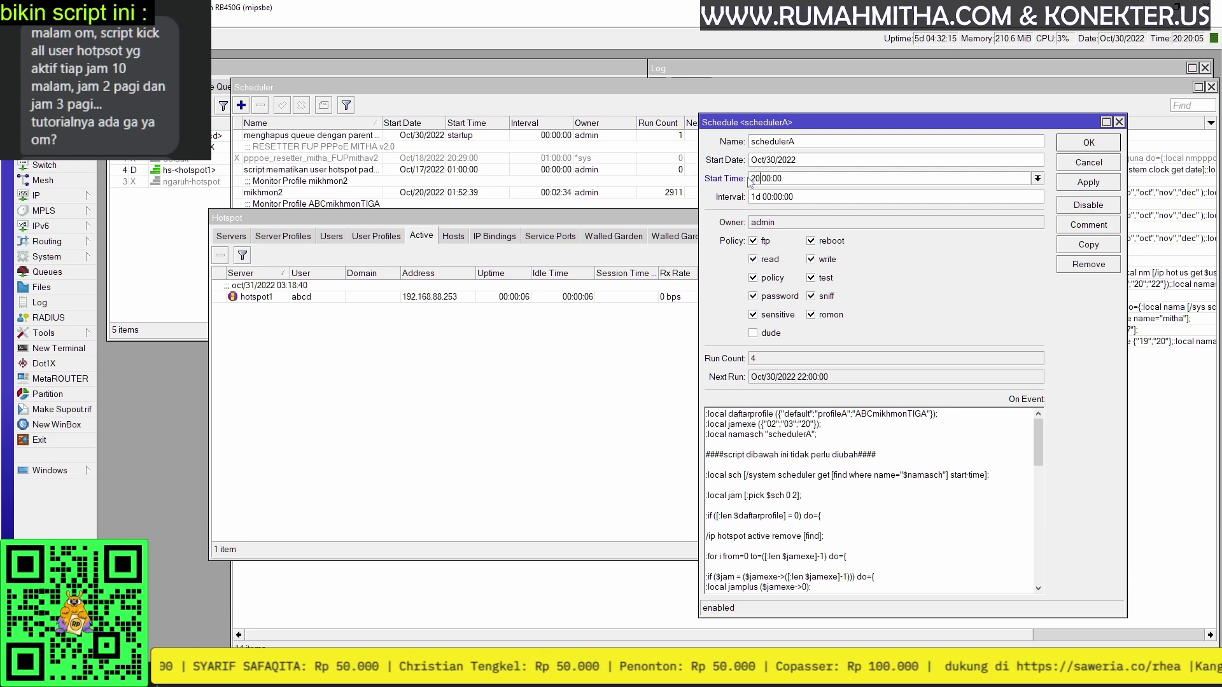
pyautogui.hotkey('shift', 'Right')
pyautogui.hotkey('shift', 'Right')
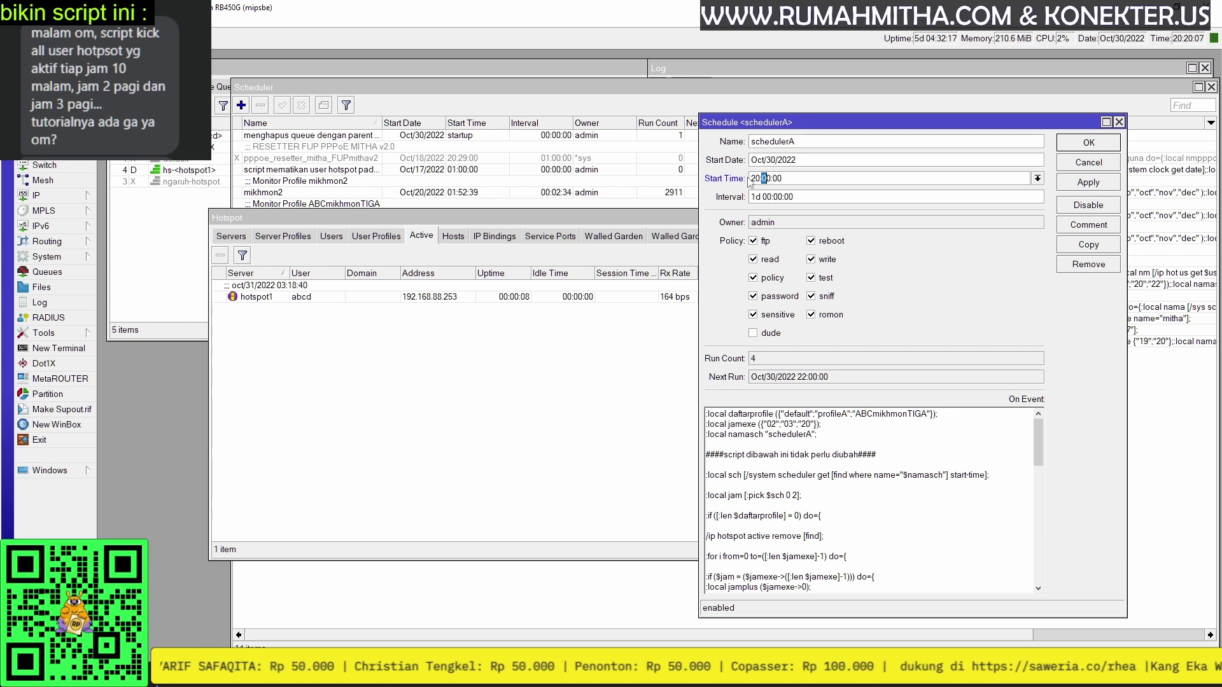
pyautogui.write('20:')
pyautogui.hotkey('shift', 'Right')
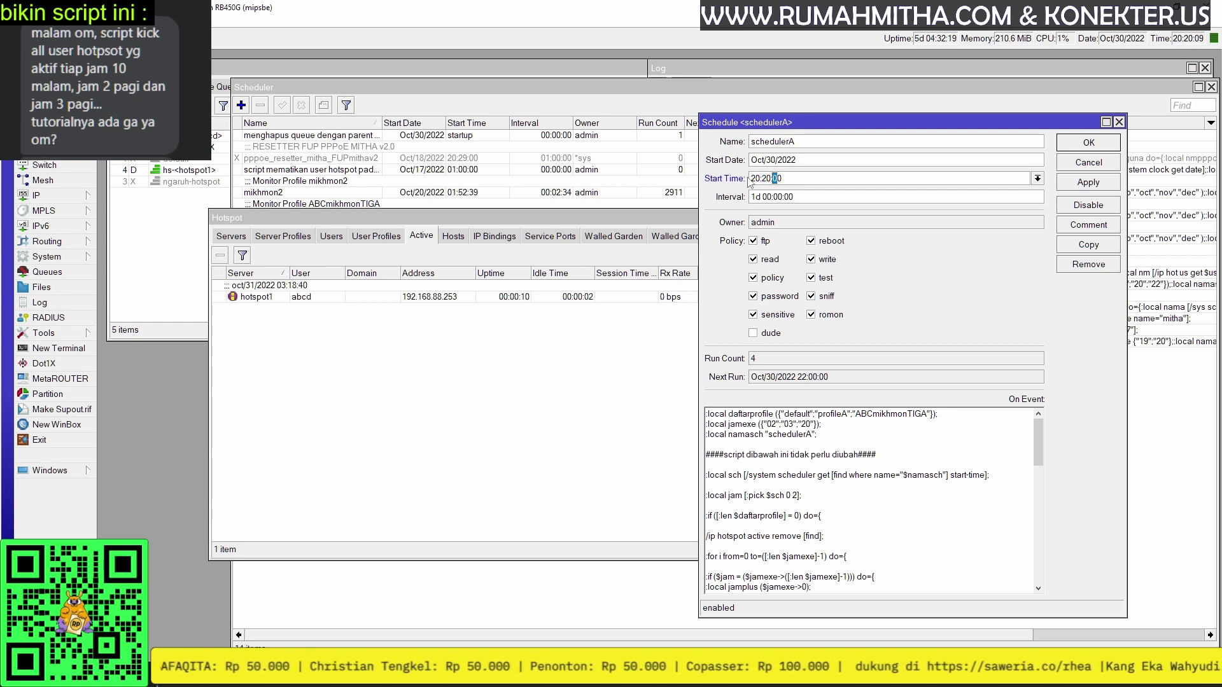
pyautogui.write('20')
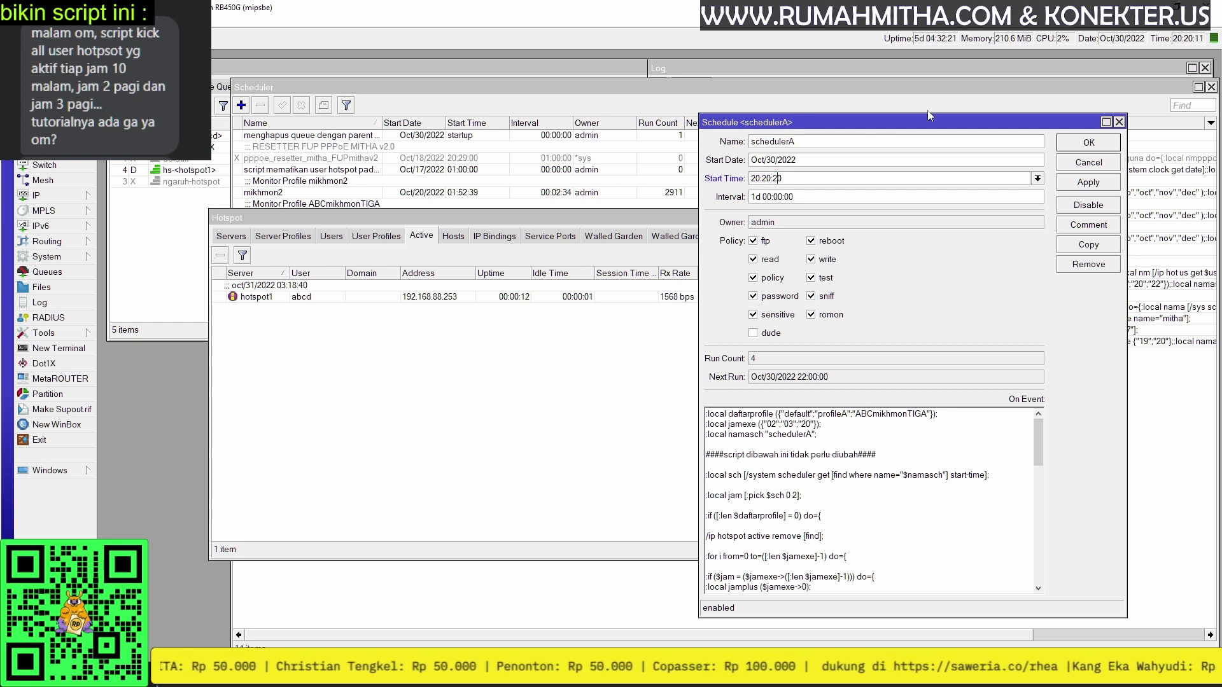
pyautogui.click(1087, 182)
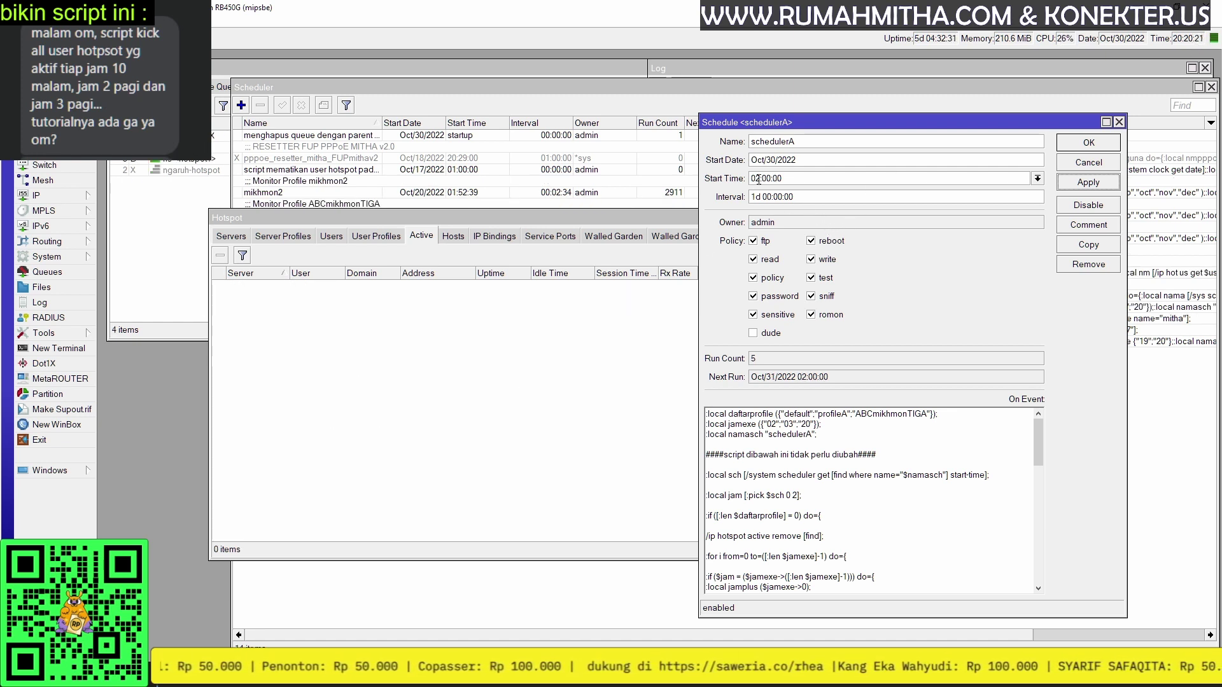
# Check schedulerA's start time and next run after the test, and close its settings.
pyautogui.moveTo(761, 178); pyautogui.dragTo(748, 178)
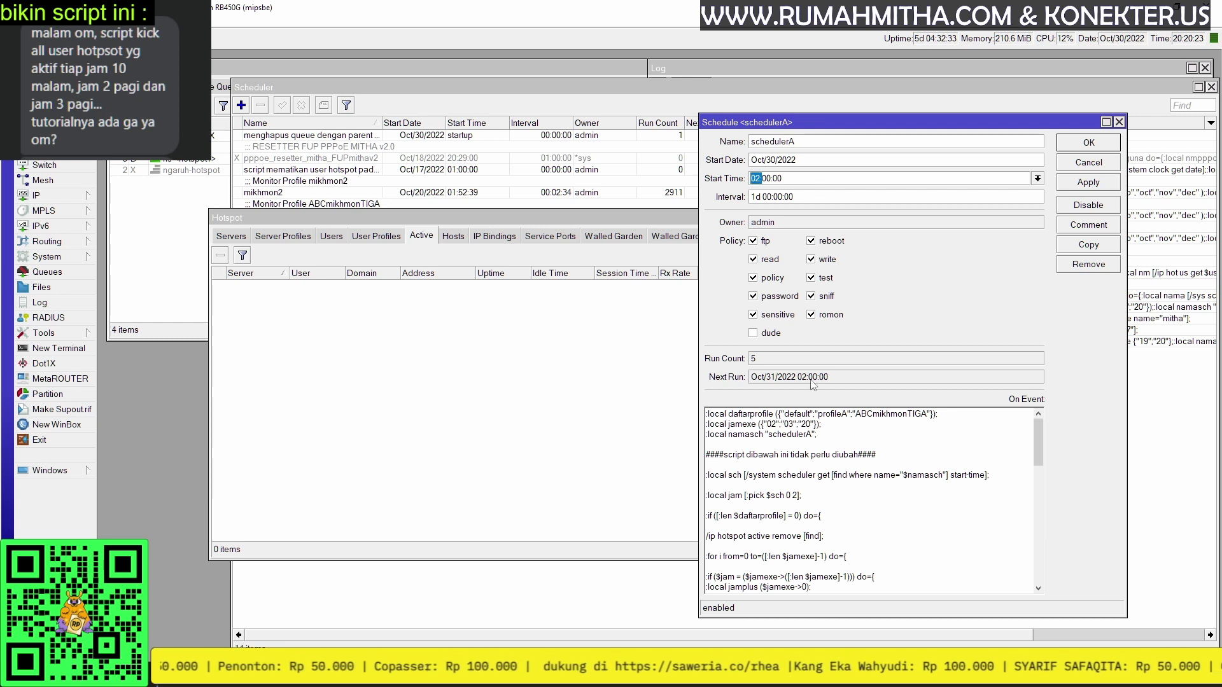
pyautogui.moveTo(834, 380); pyautogui.dragTo(750, 380)
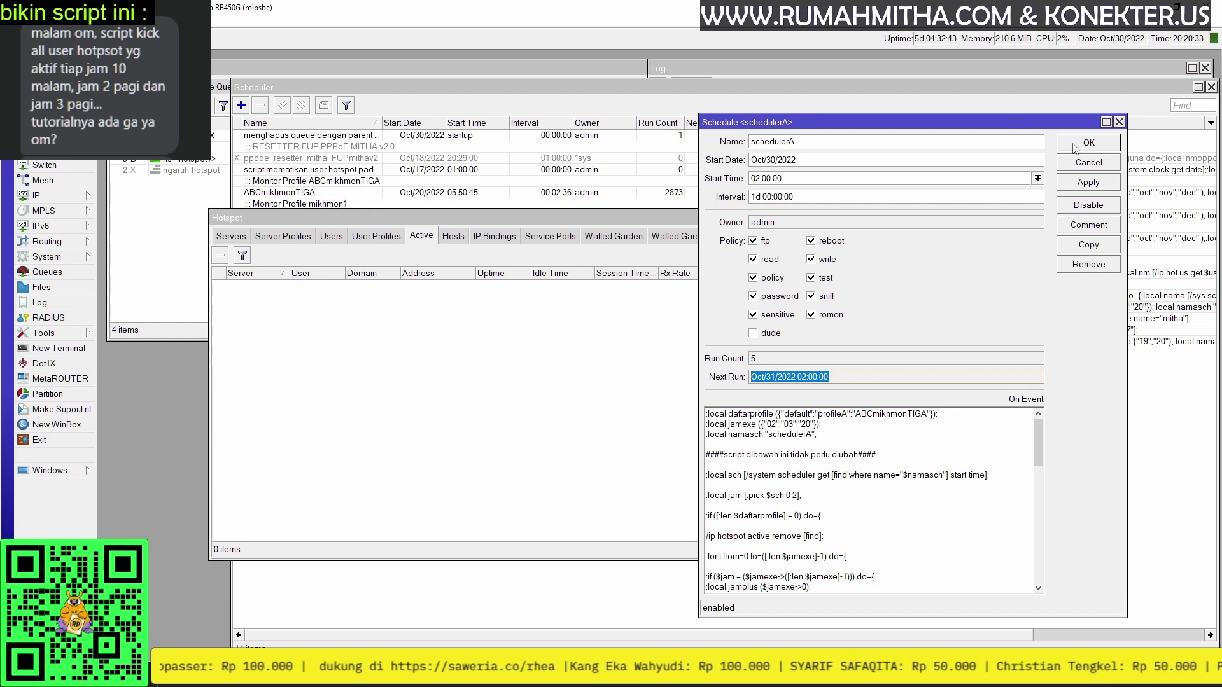
pyautogui.click(1087, 143)
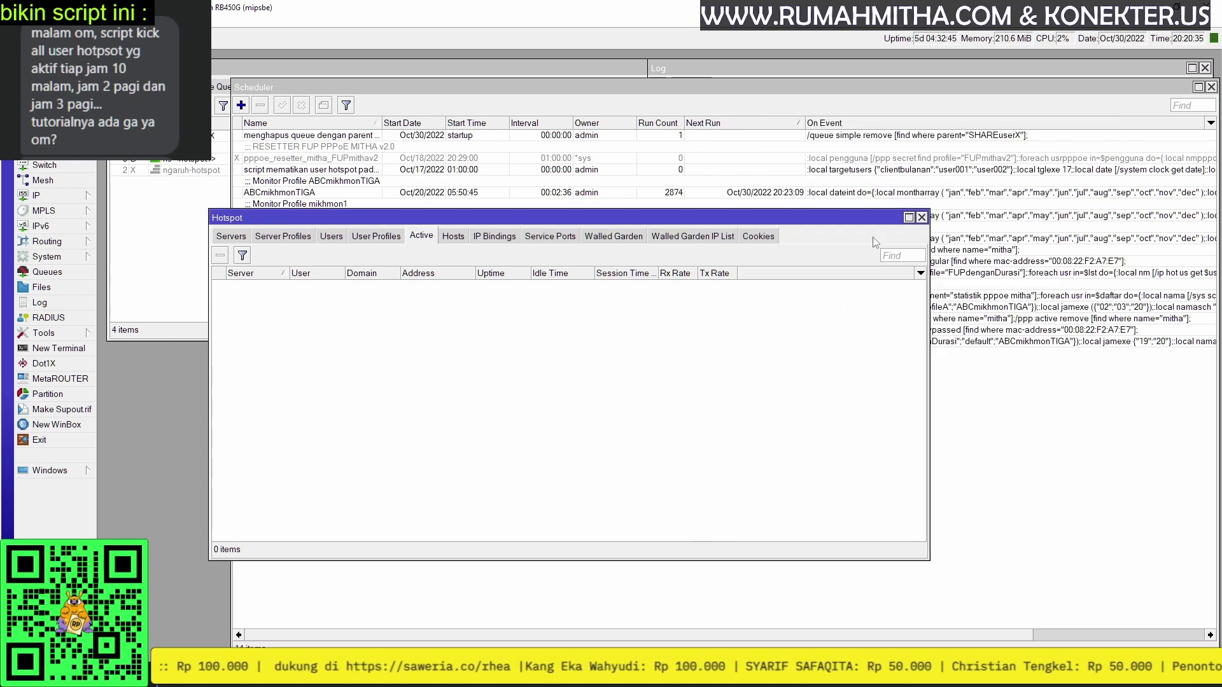
# Switch to the script file in Black Notepad and examine the scheduler name assigned to namasch.
pyautogui.hotkey('alt', 'Tab')
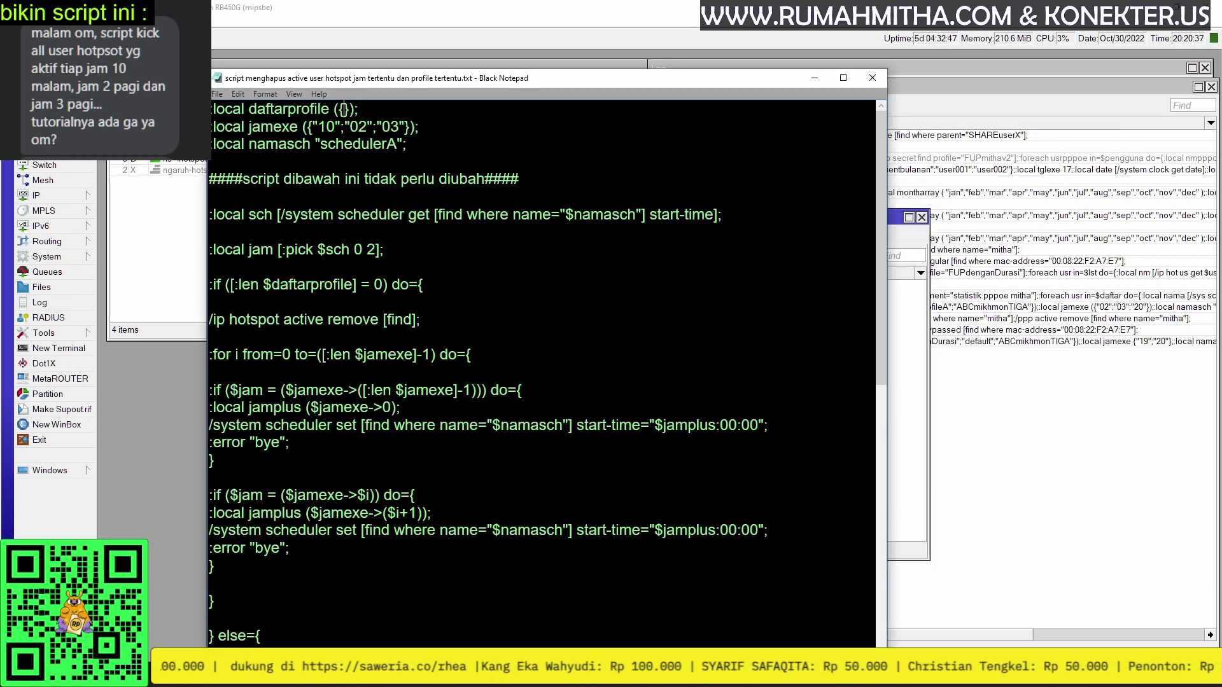
pyautogui.moveTo(494, 89); pyautogui.dragTo(764, 84)
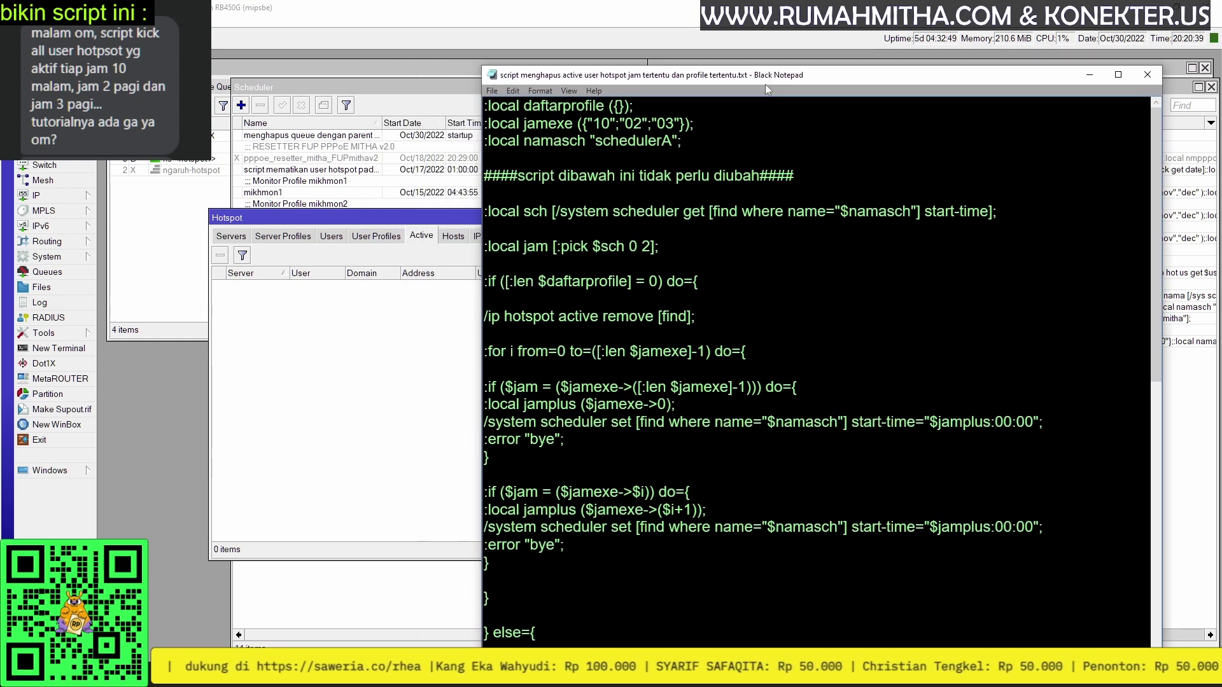
pyautogui.moveTo(591, 141); pyautogui.dragTo(672, 142)
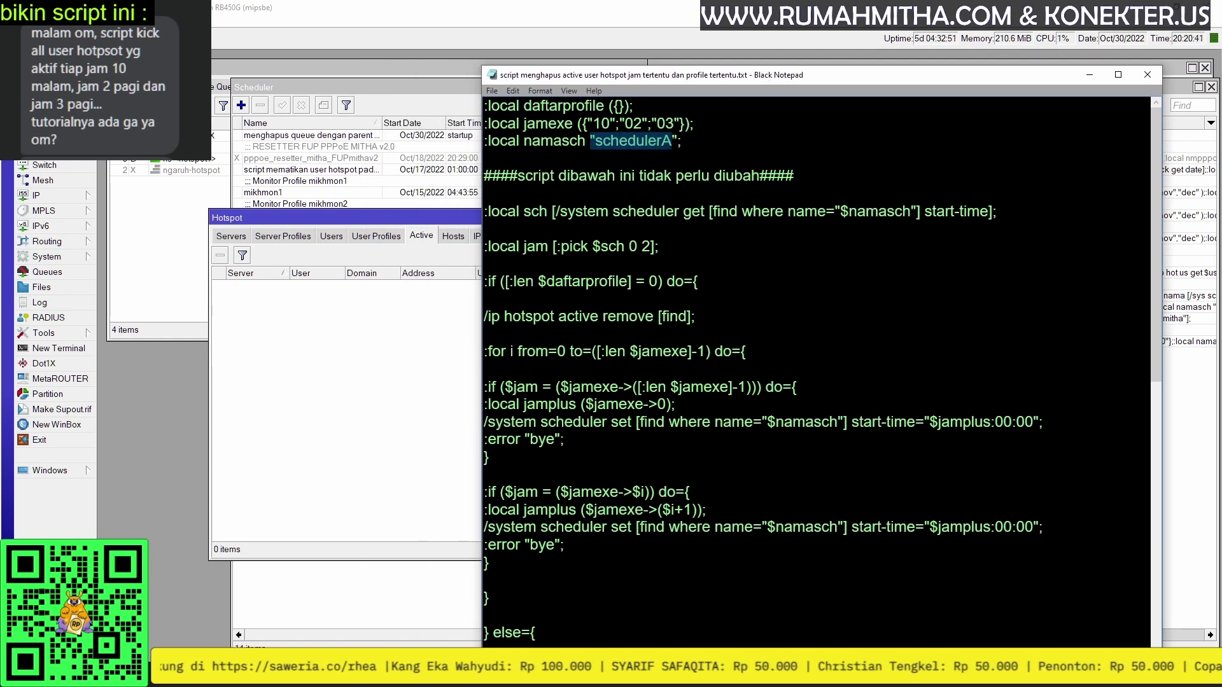
pyautogui.click(602, 141)
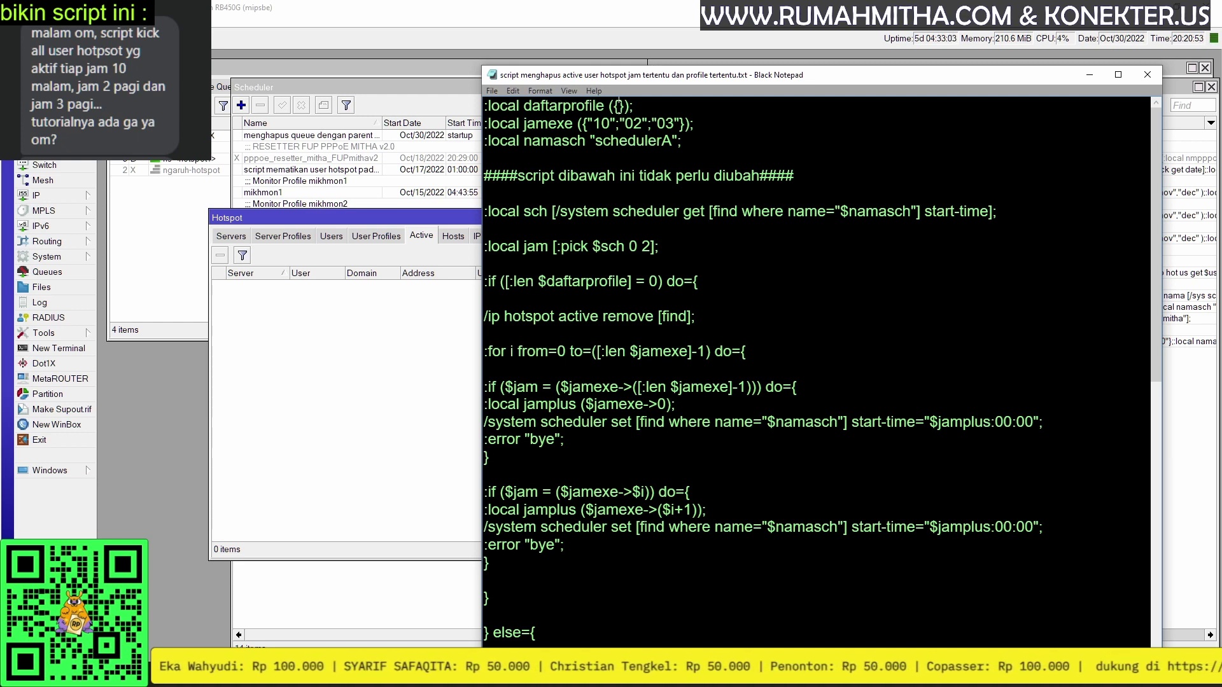
# Try an empty quoted entry with a semicolon in the script's daftarprofile list, and remove it again.
pyautogui.write('""')
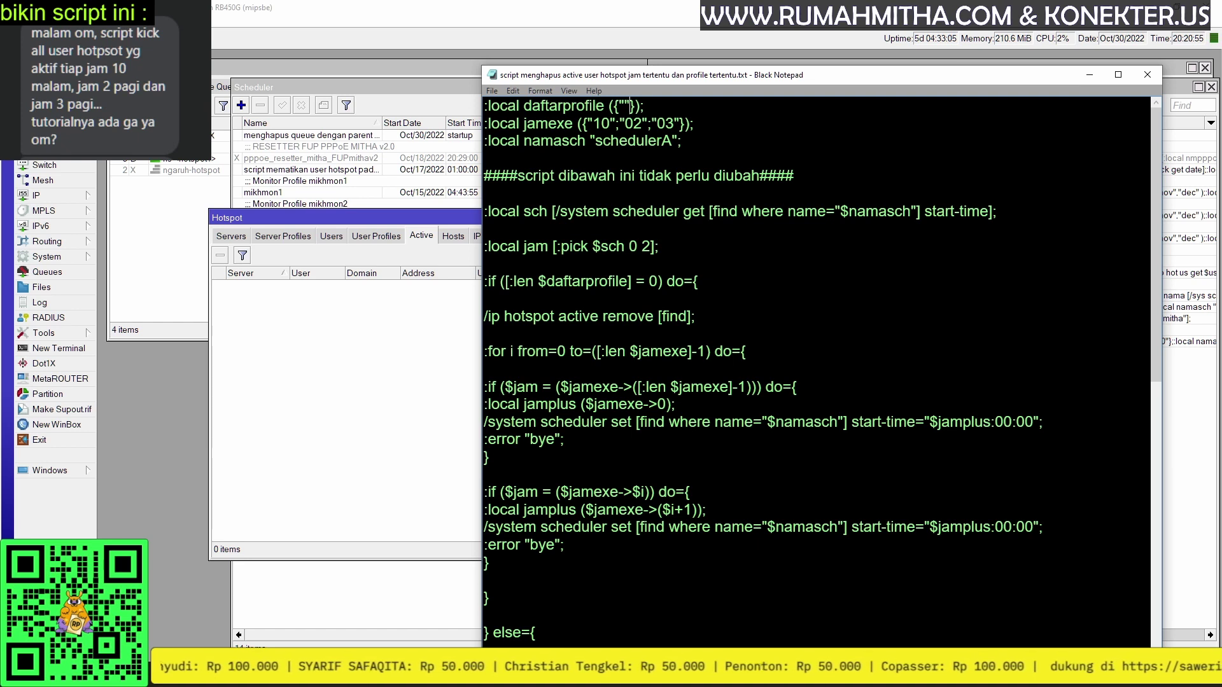
pyautogui.write(';')
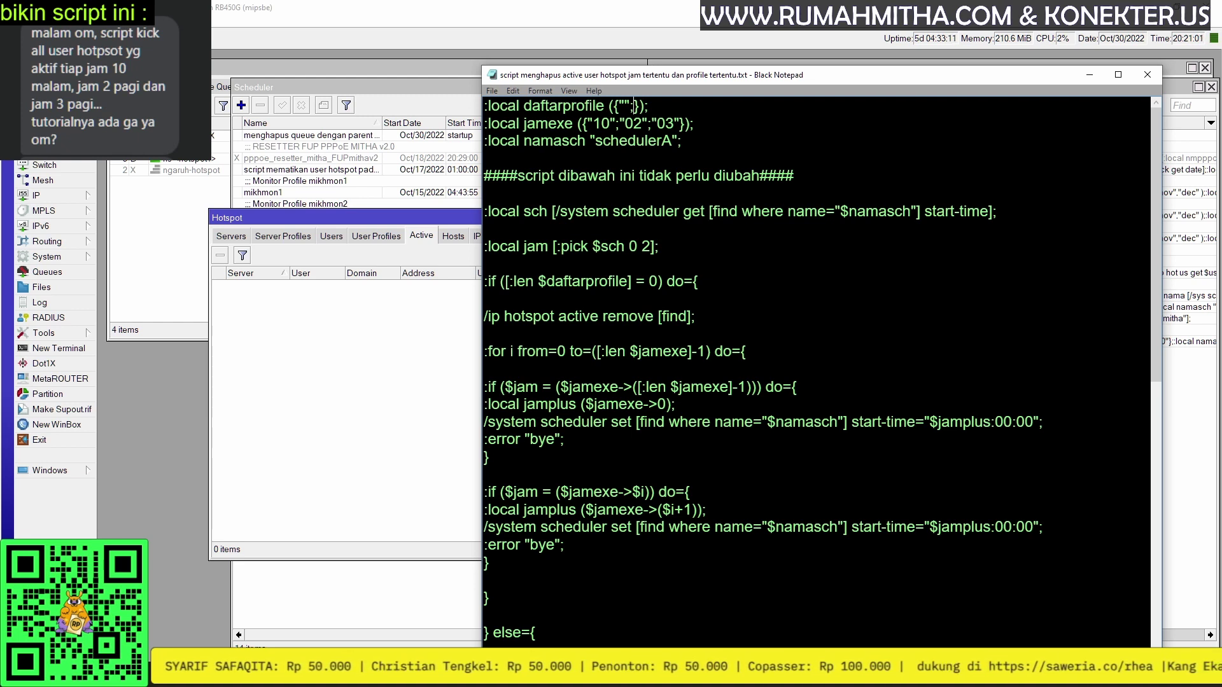
pyautogui.press('BackSpace')
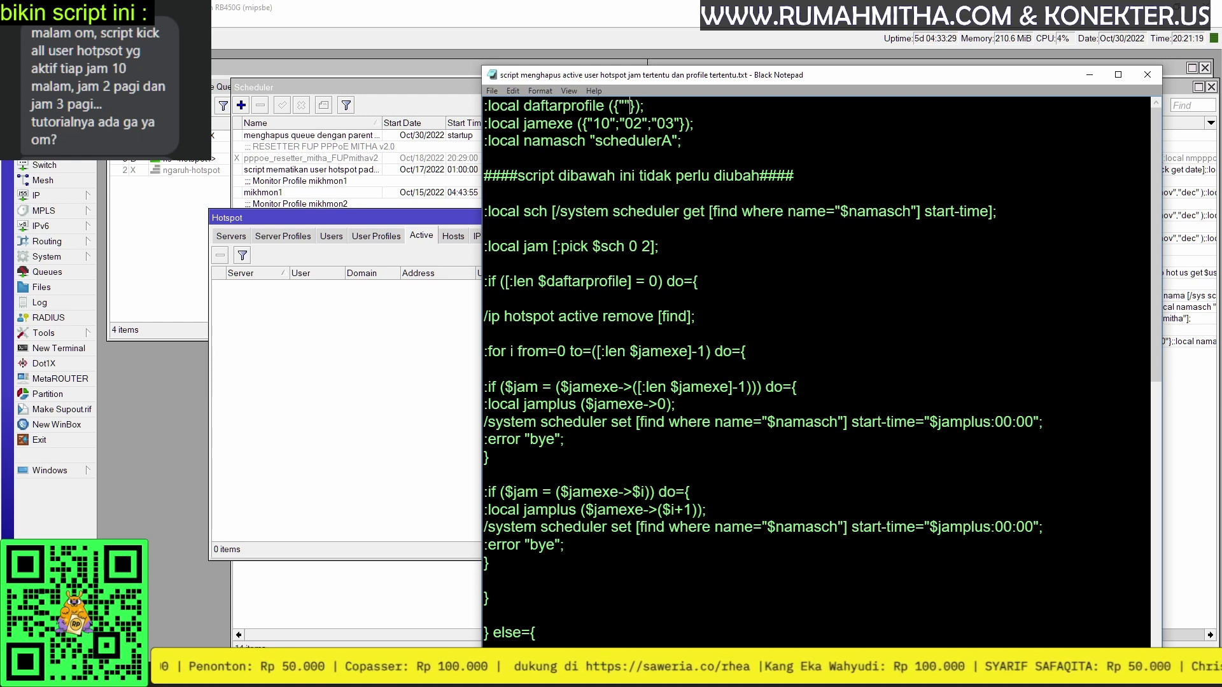
pyautogui.press('BackSpace')
pyautogui.press('BackSpace')
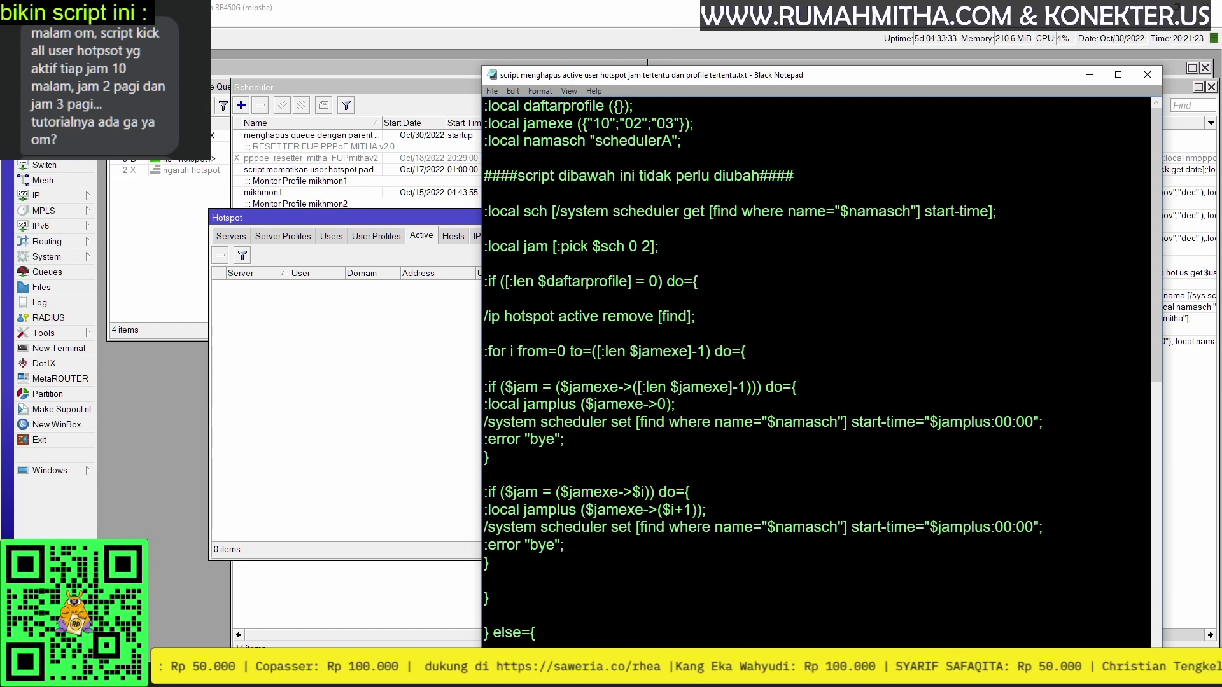
pyautogui.doubleClick(619, 105)
pyautogui.click(633, 106)
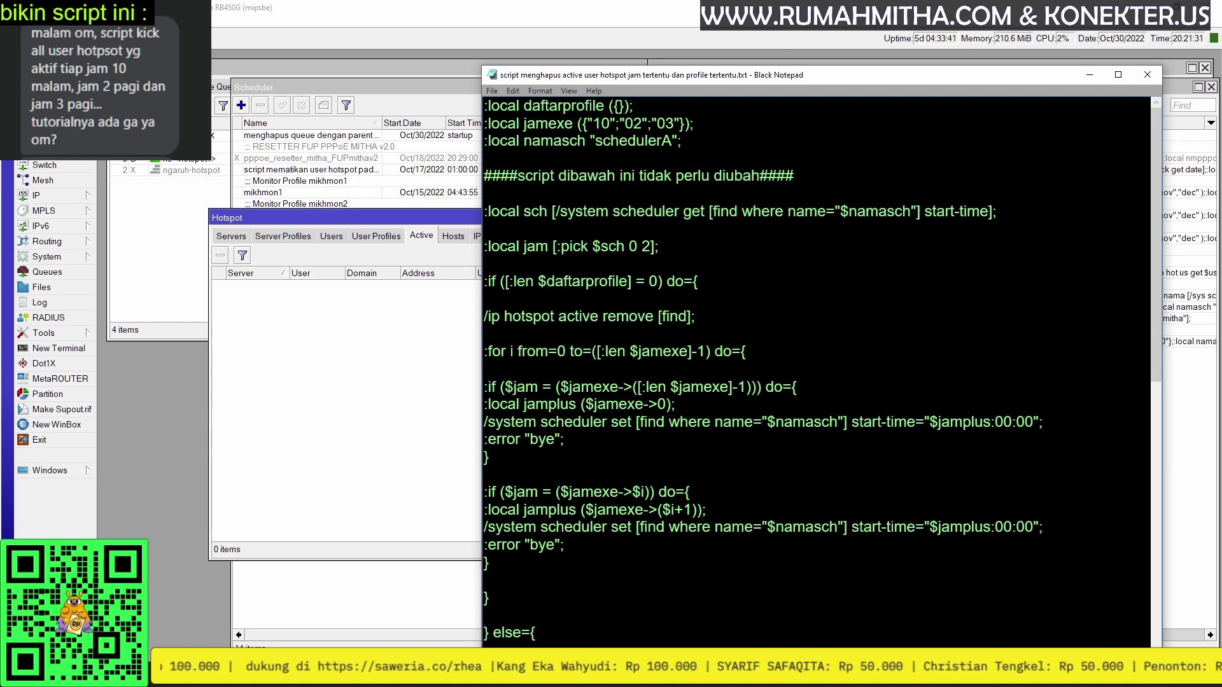
# Change the hours in the script's jamexe list to "02", "03" and "22".
pyautogui.moveTo(593, 123); pyautogui.dragTo(610, 123)
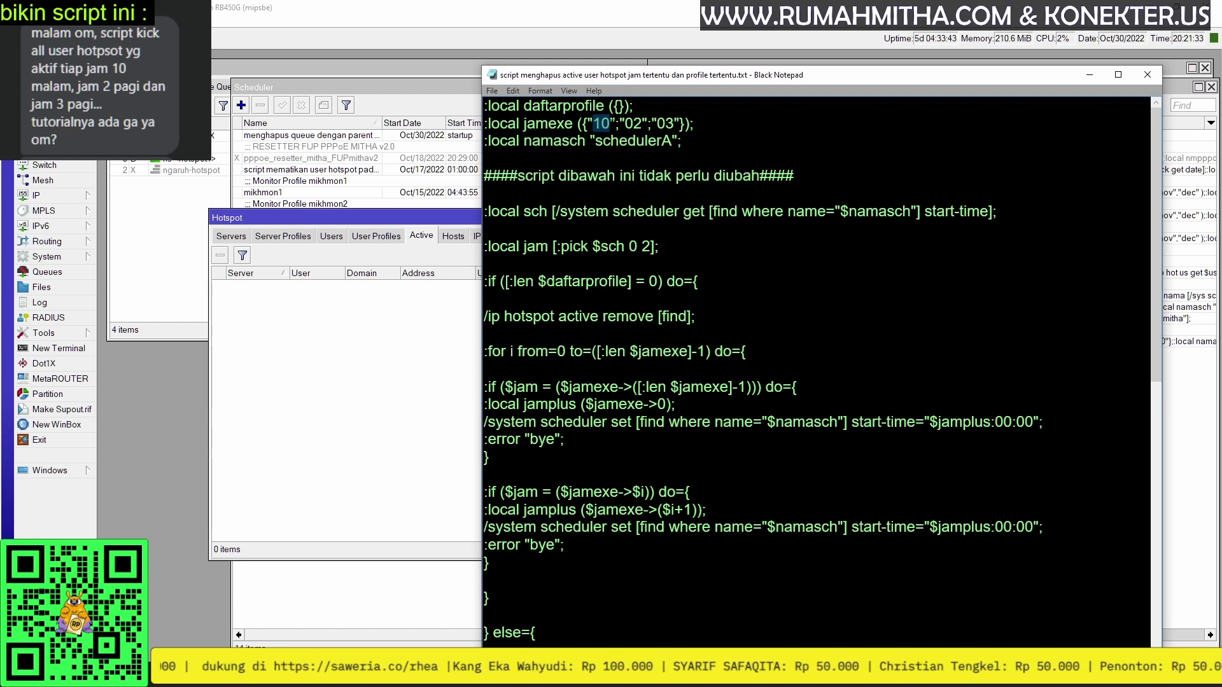
pyautogui.click(679, 123)
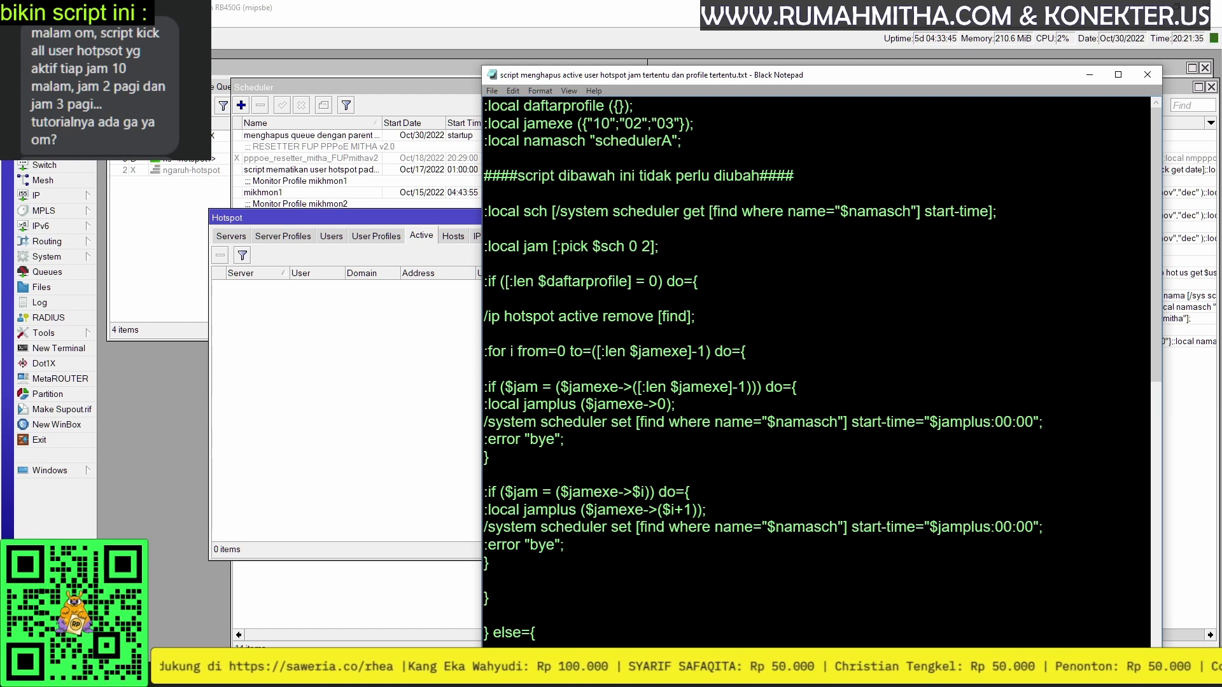
pyautogui.moveTo(593, 123); pyautogui.dragTo(609, 124)
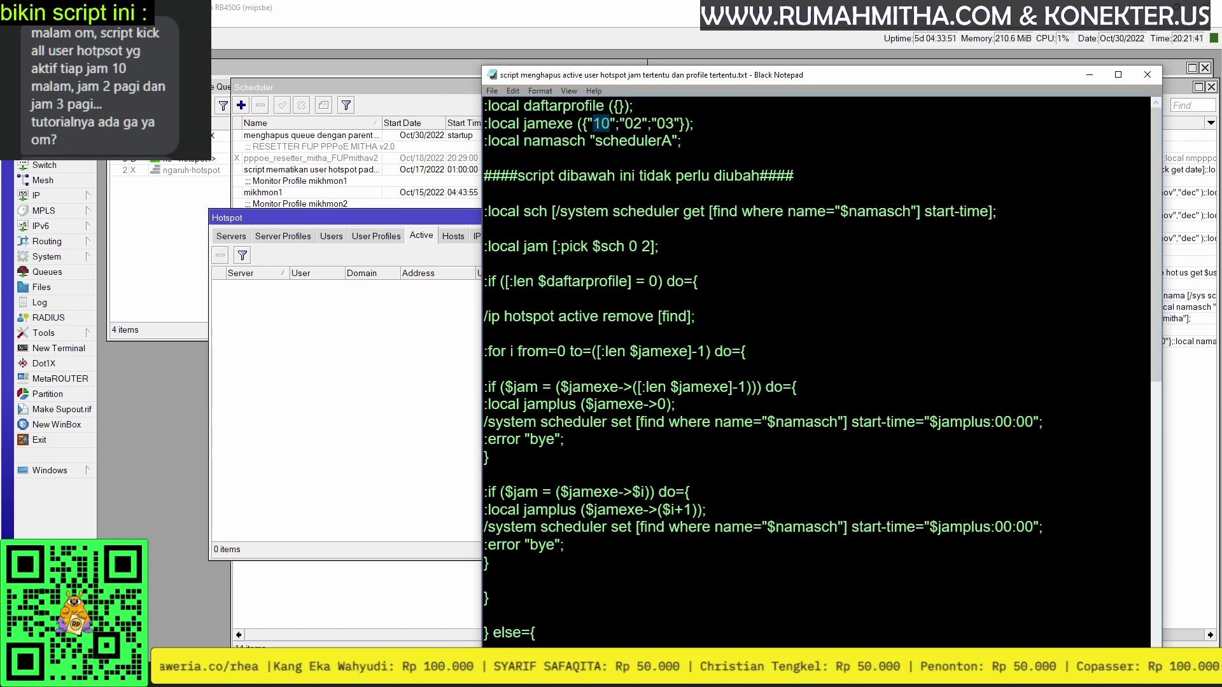
pyautogui.write('02')
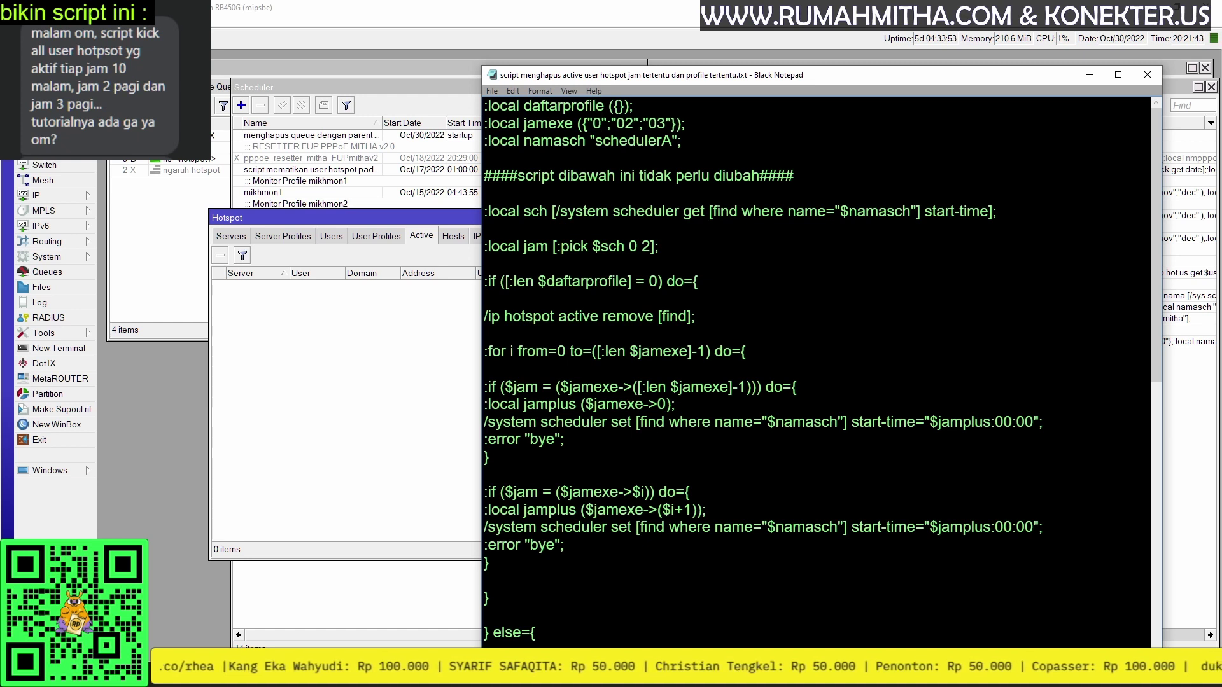
pyautogui.press('BackSpace')
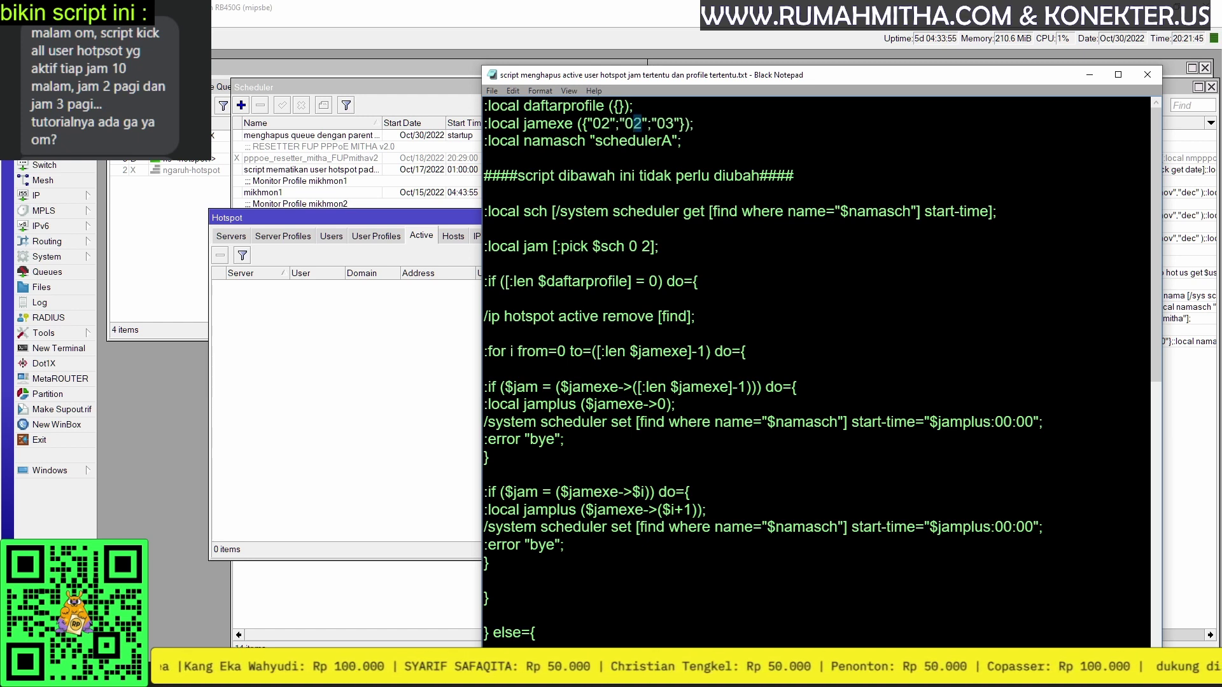
pyautogui.write('3')
pyautogui.moveTo(657, 124); pyautogui.dragTo(673, 124)
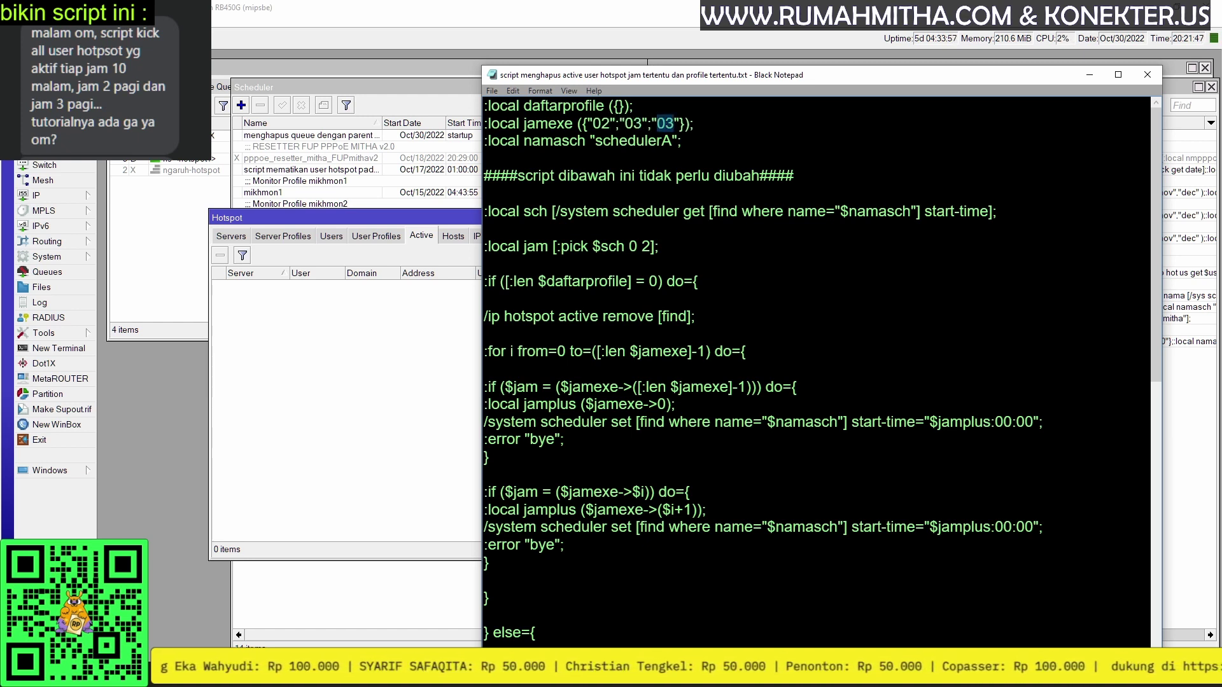
pyautogui.write('22"')
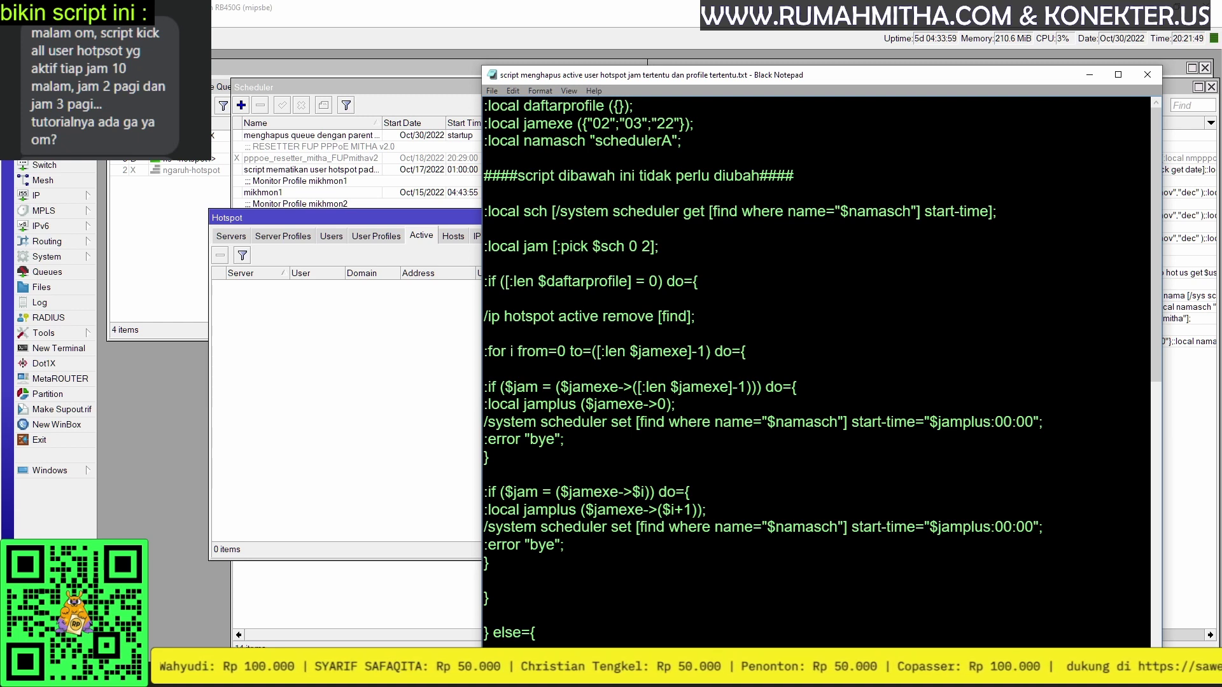
# Add the hour "23" at the end of the jamexe list and "00" at its beginning.
pyautogui.write(';"')
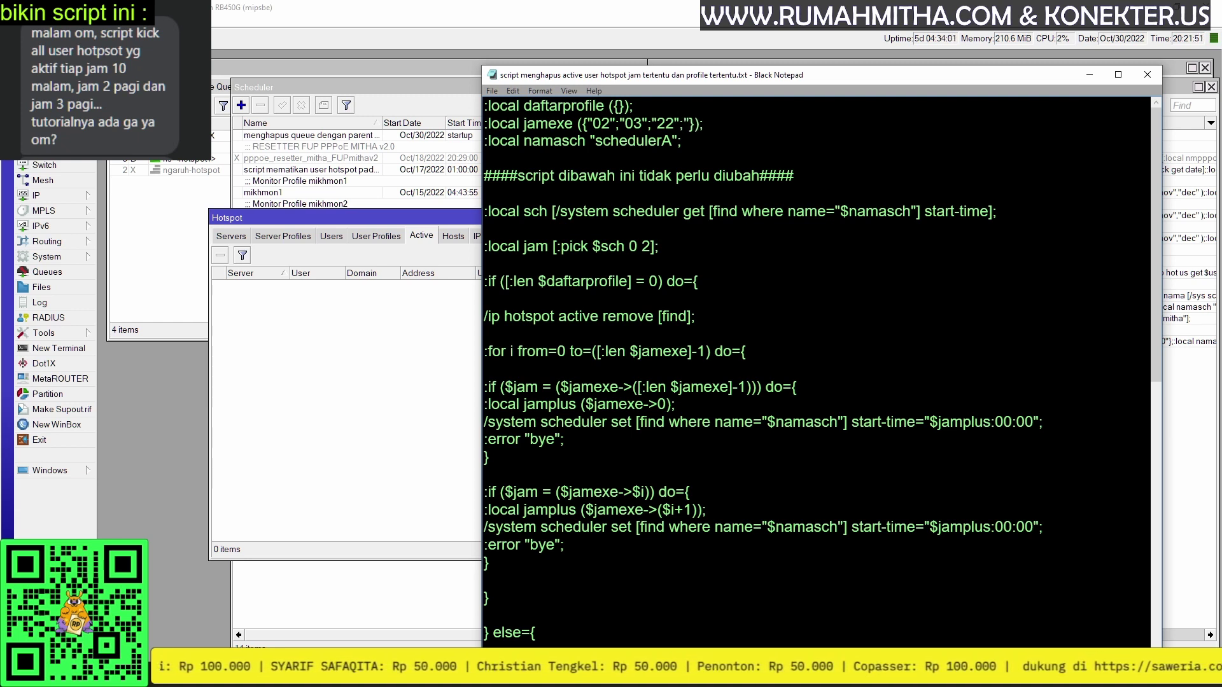
pyautogui.write('23"')
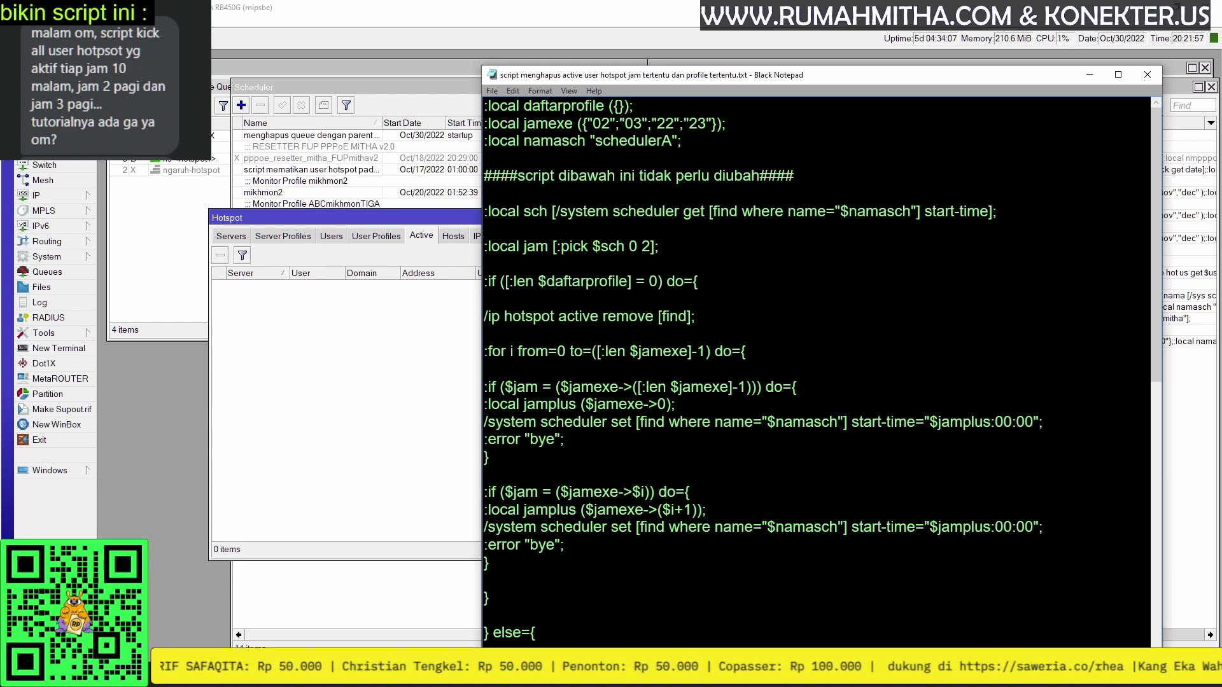
pyautogui.click(581, 123)
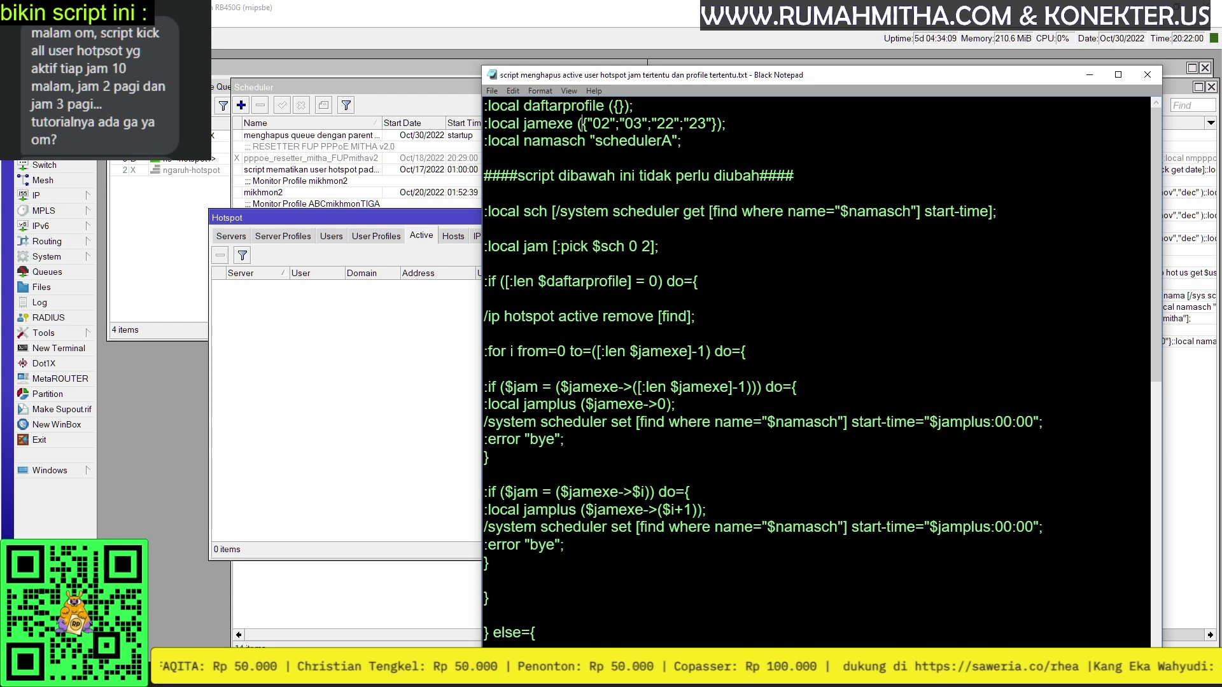
pyautogui.write('"00";')
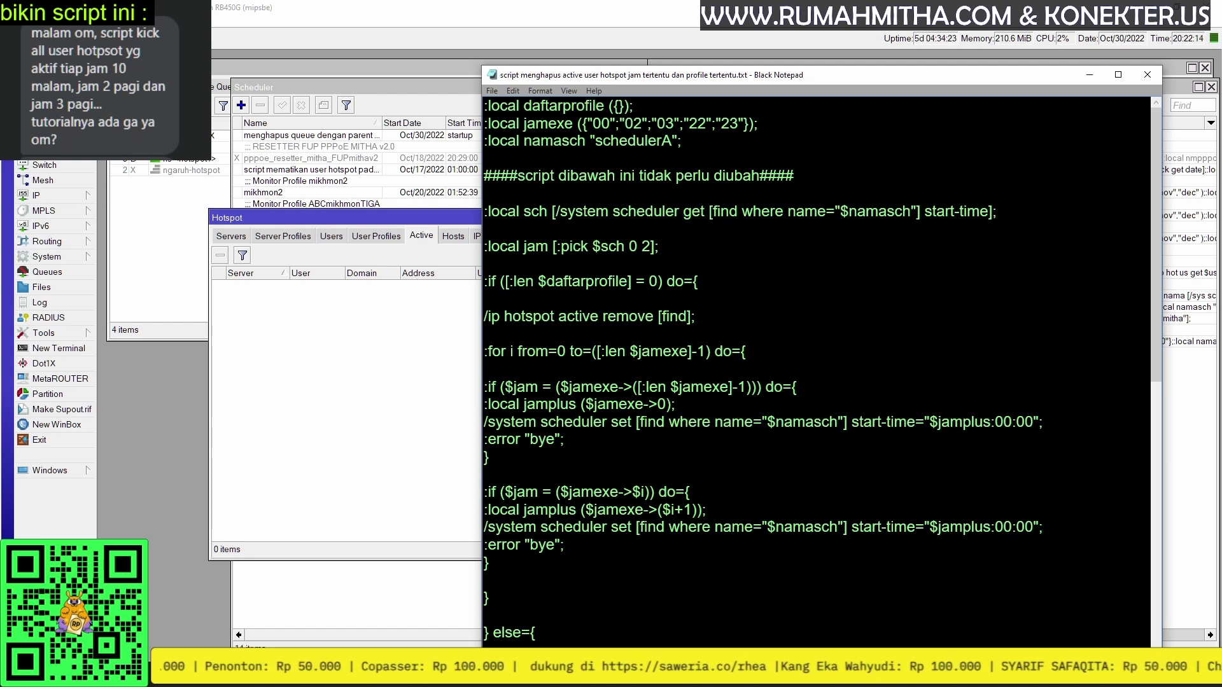
# Review the scheduler name assigned to namasch and the rest of the script below it.
pyautogui.moveTo(596, 141); pyautogui.dragTo(672, 141)
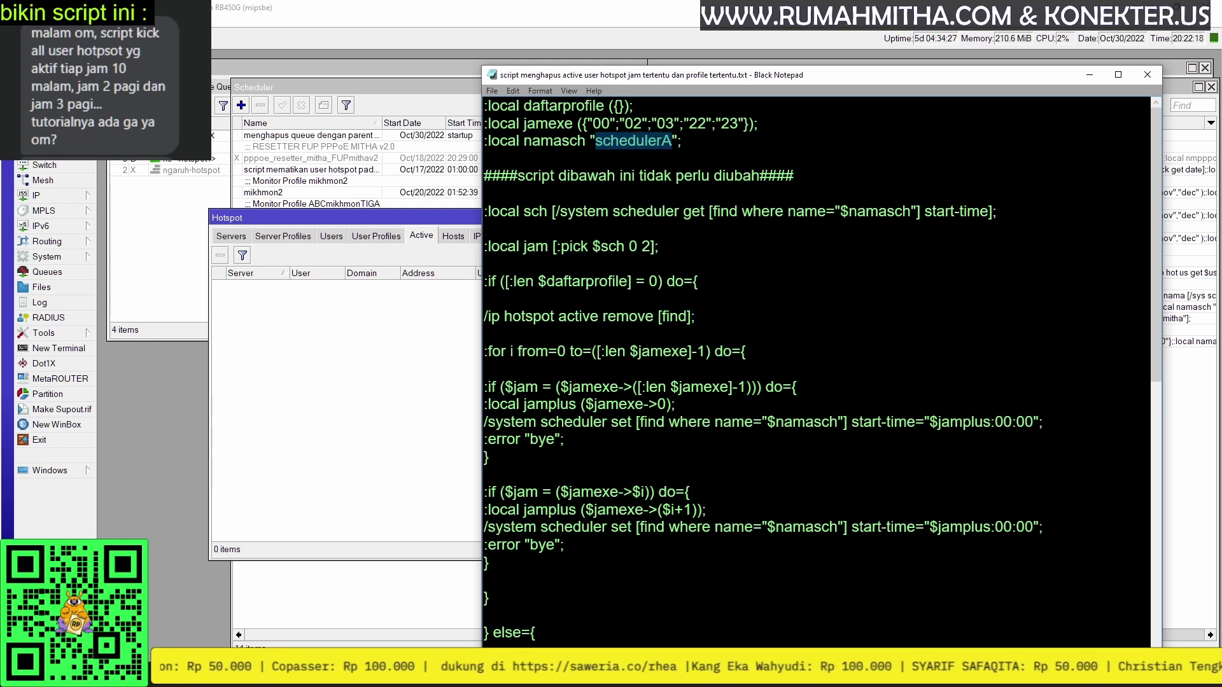
pyautogui.scroll(-11, 822, 355)
pyautogui.scroll(11, 823, 356)
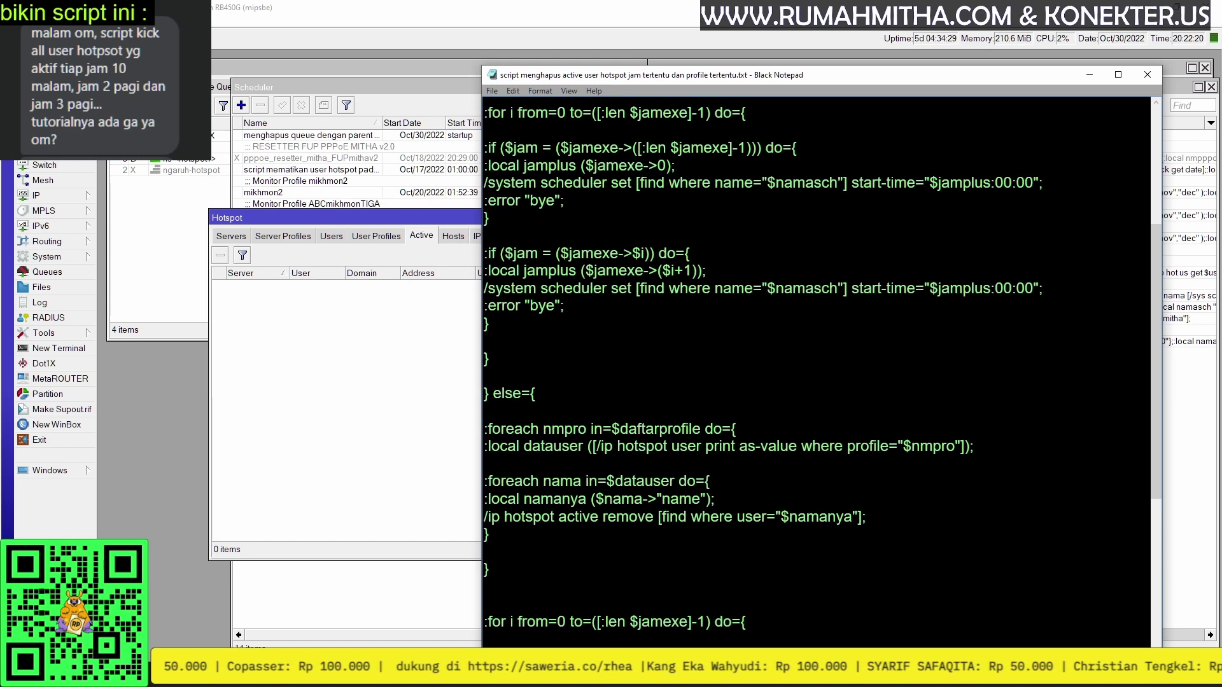
# Switch to WinBox and create a new schedule in the Scheduler, ready to receive the script in On Event.
pyautogui.click(399, 406)
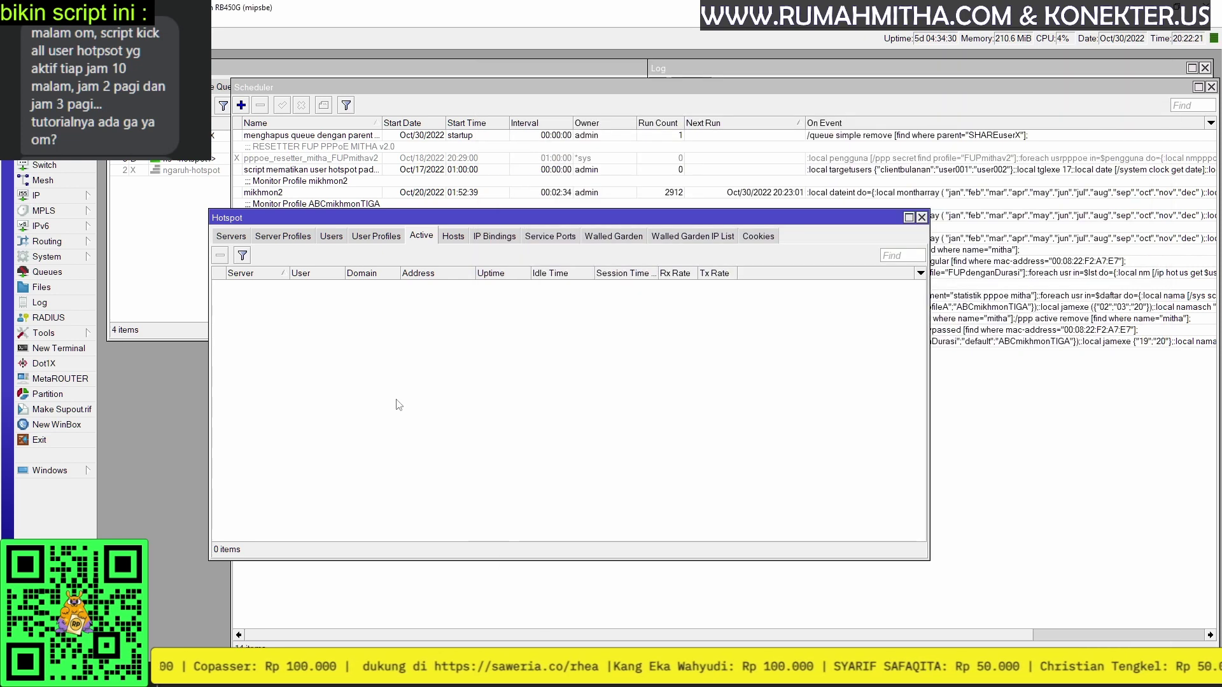
pyautogui.click(1050, 404)
pyautogui.click(241, 105)
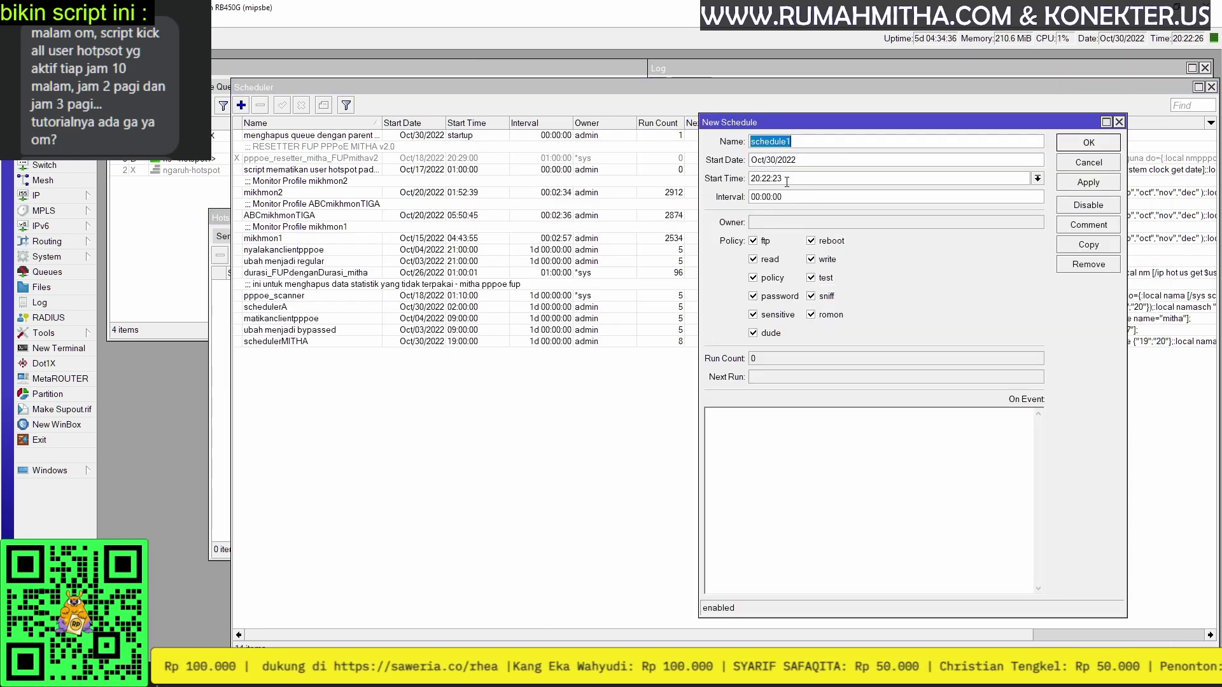
pyautogui.moveTo(793, 178); pyautogui.dragTo(737, 178)
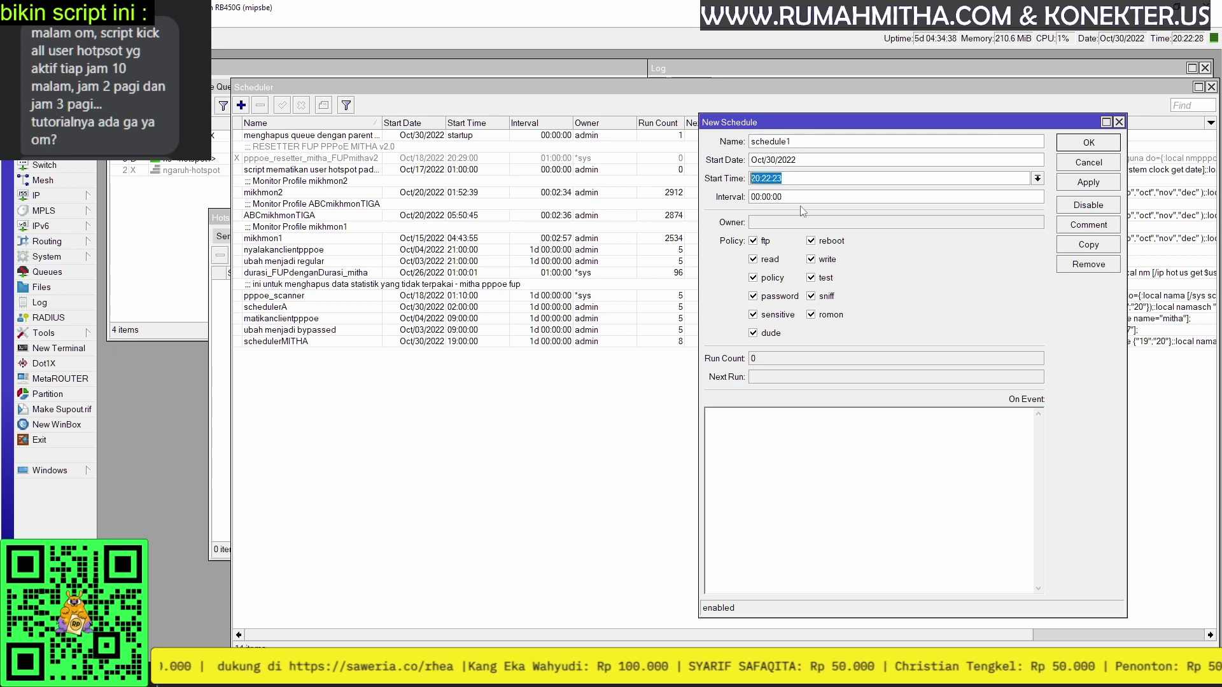
pyautogui.press('Tab')
pyautogui.click(757, 459)
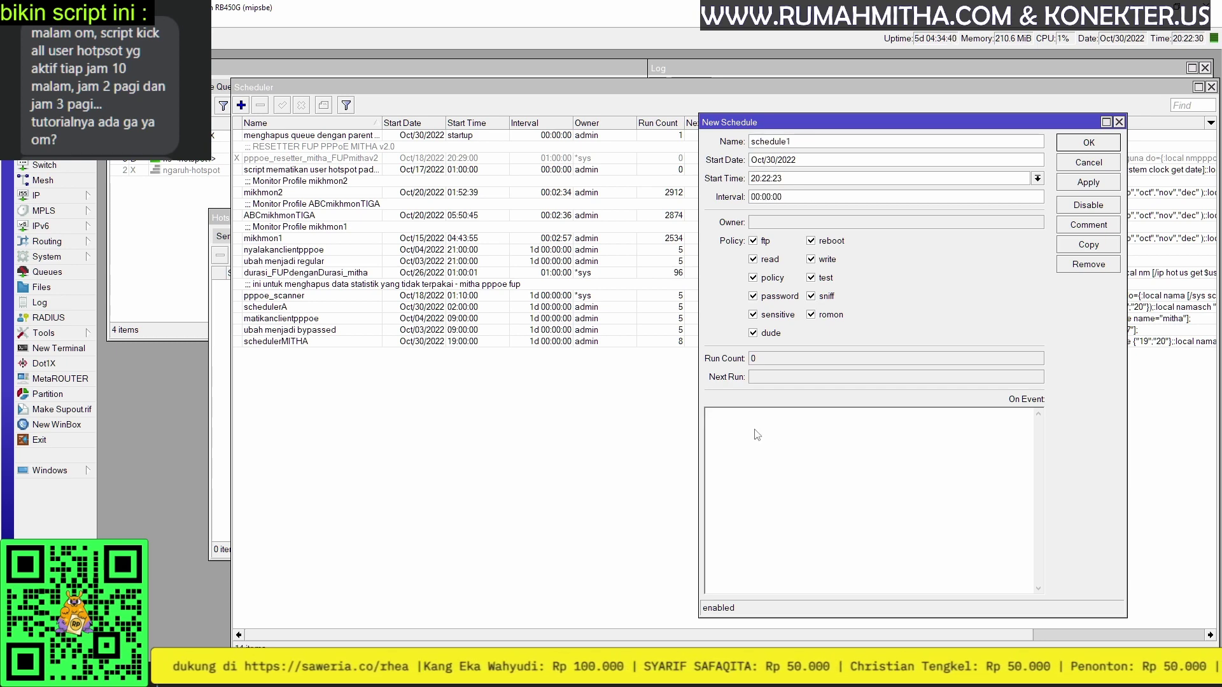
# Copy the entire script from Black Notepad and paste it into the new schedule's On Event in WinBox.
pyautogui.hotkey('alt', 'Tab')
pyautogui.rightClick(615, 239)
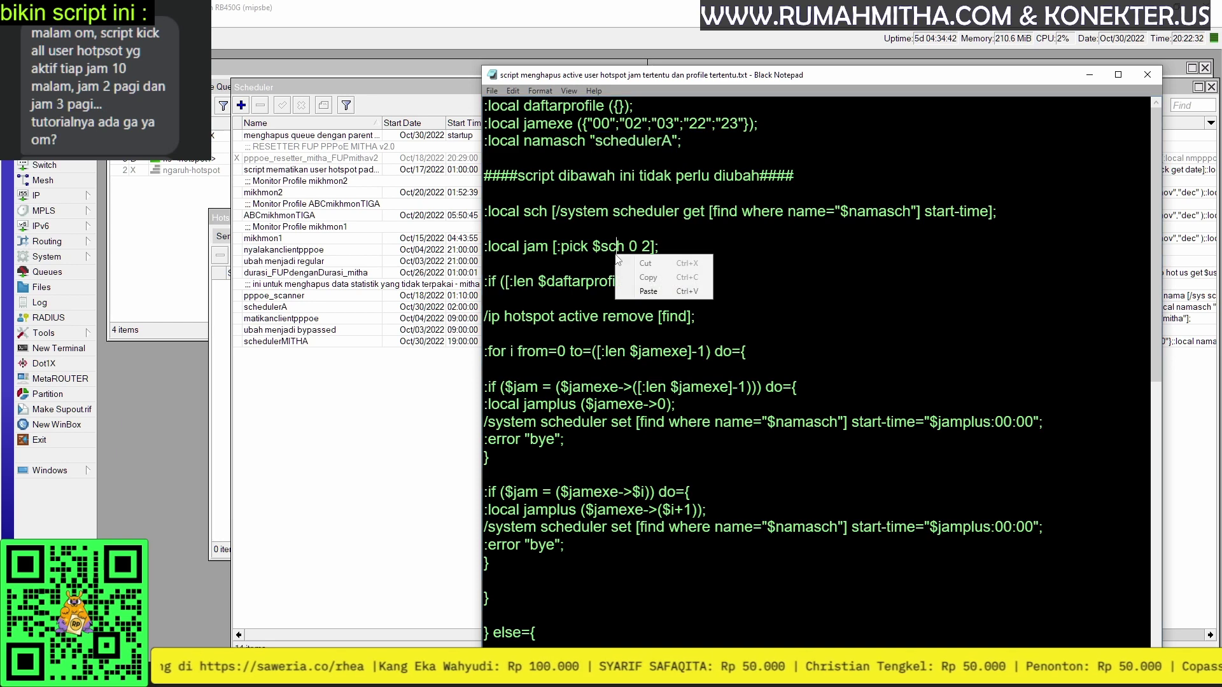
pyautogui.press('Escape')
pyautogui.hotkey('ctrl', 'a')
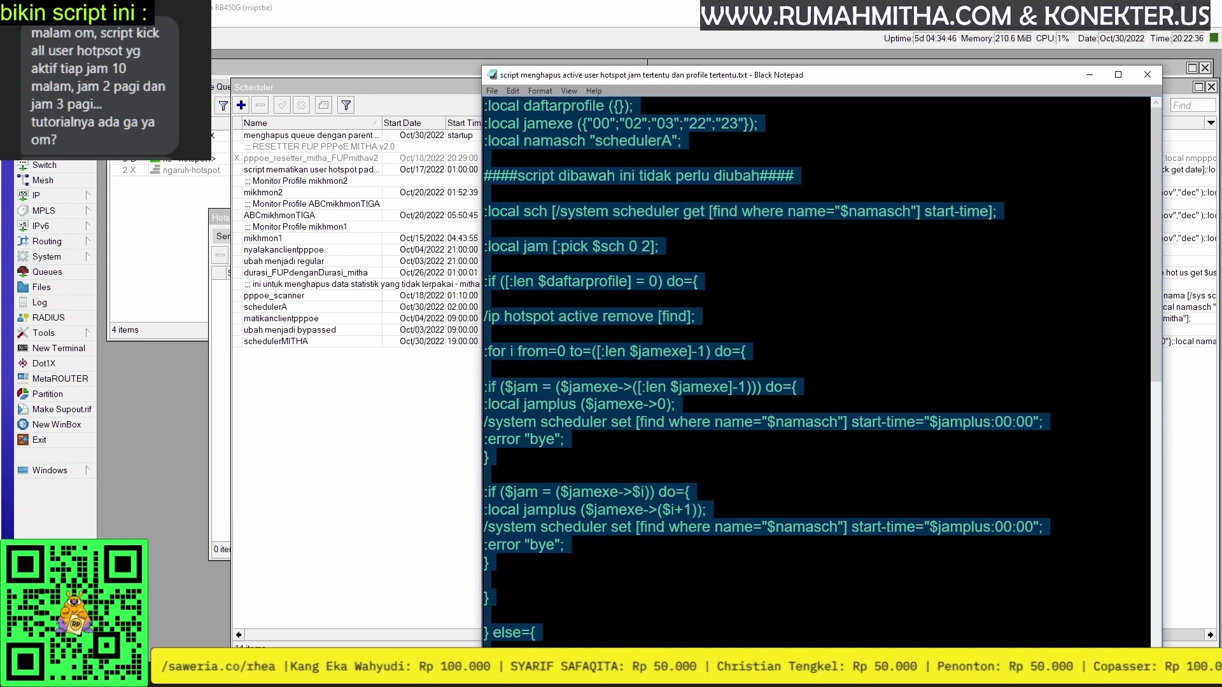
pyautogui.hotkey('ctrl', 'c')
pyautogui.hotkey('alt', 'Tab')
pyautogui.hotkey('ctrl', 'v')
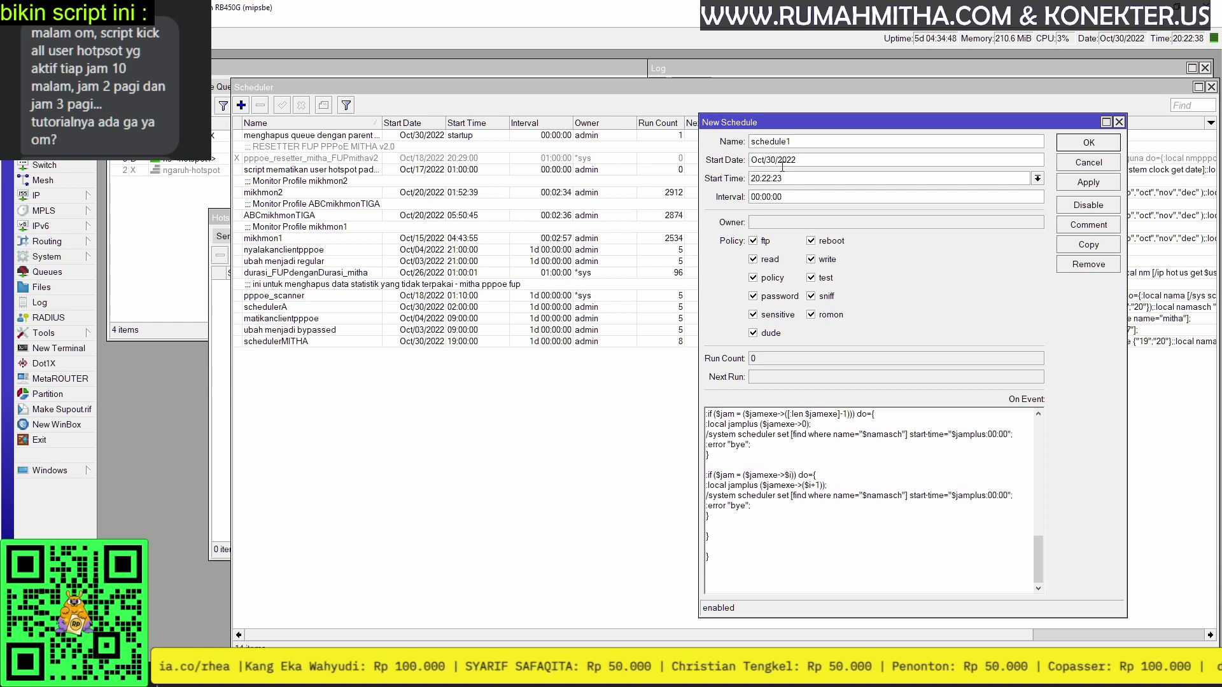
pyautogui.scroll(10, 802, 439)
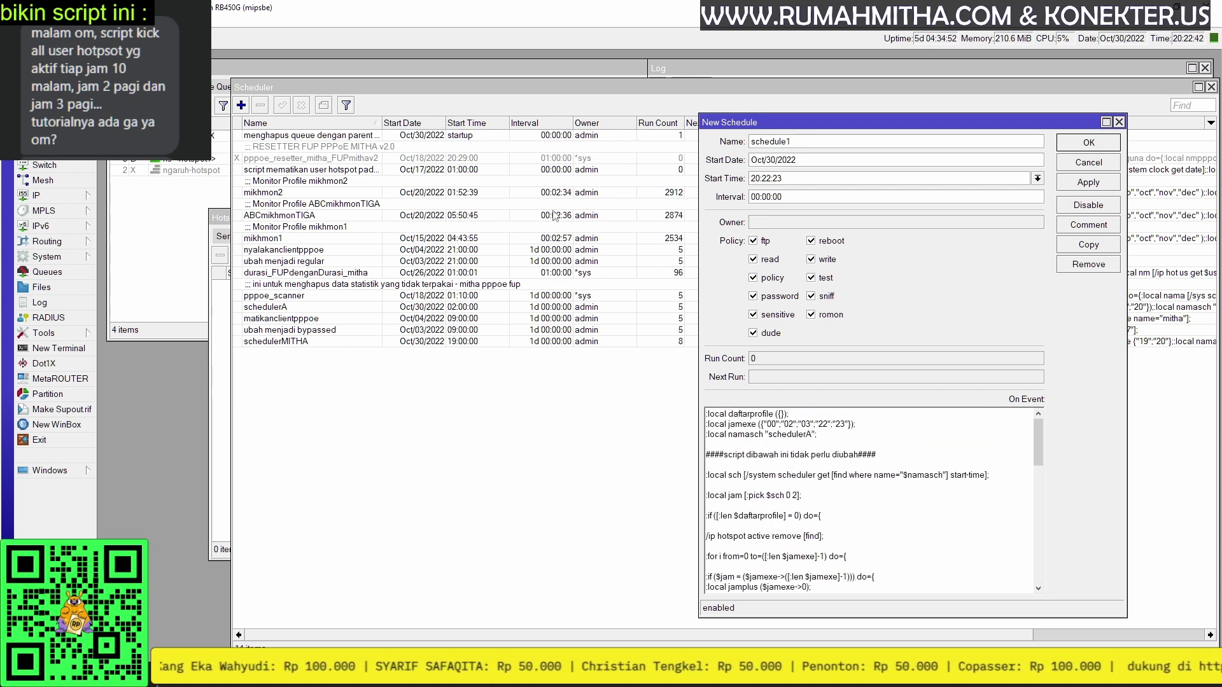
# Set the new schedule's interval to 1d 00:00:00.
pyautogui.click(752, 197)
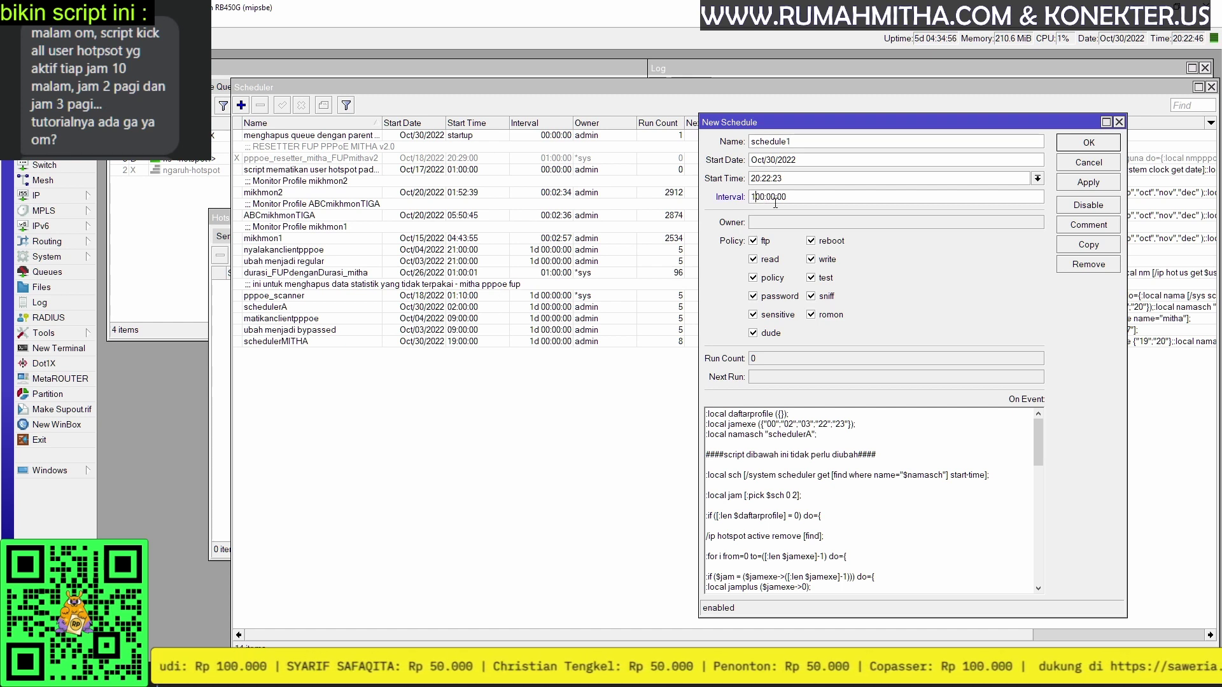
pyautogui.write('1d')
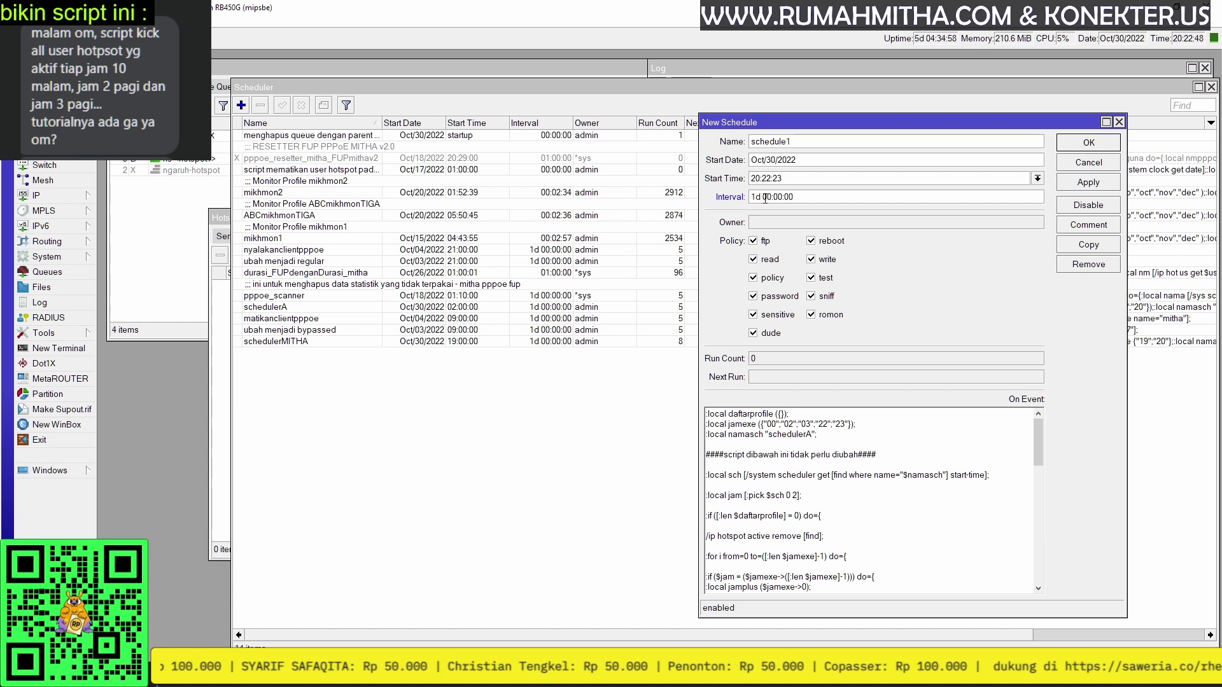
pyautogui.doubleClick(767, 197)
pyautogui.click(754, 201)
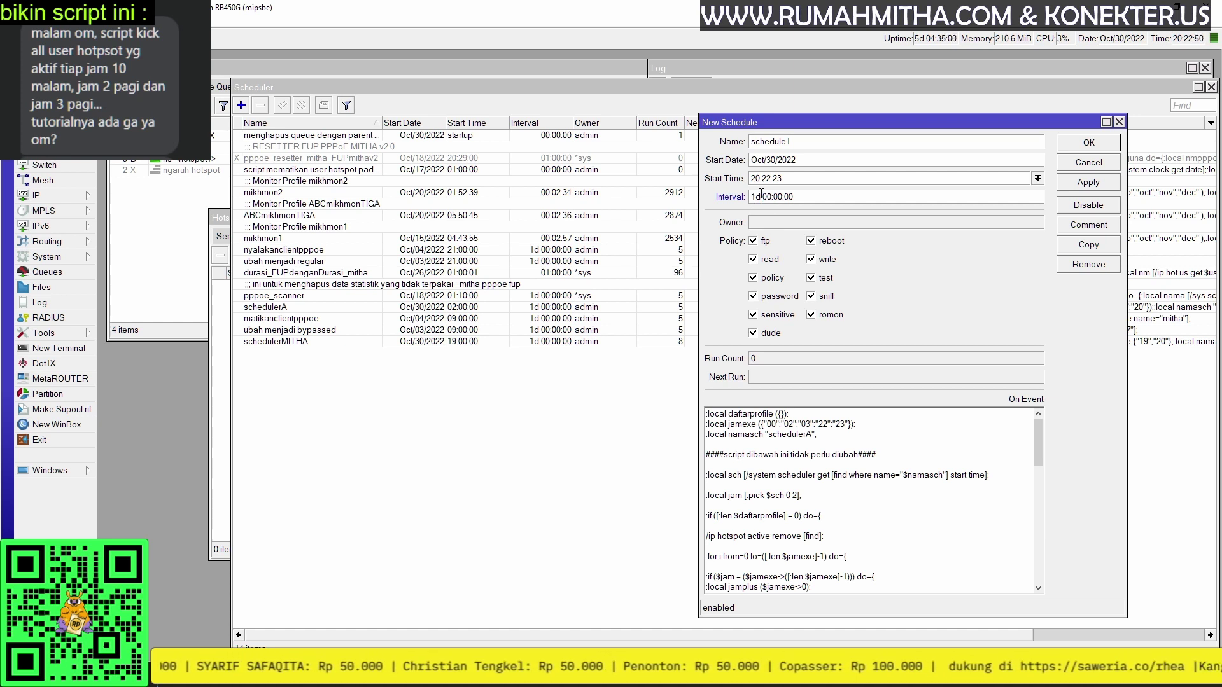
# Set the new schedule's start time to 00:00:00 to match the first jamexe hour, and discard the schedule.
pyautogui.doubleClick(788, 180)
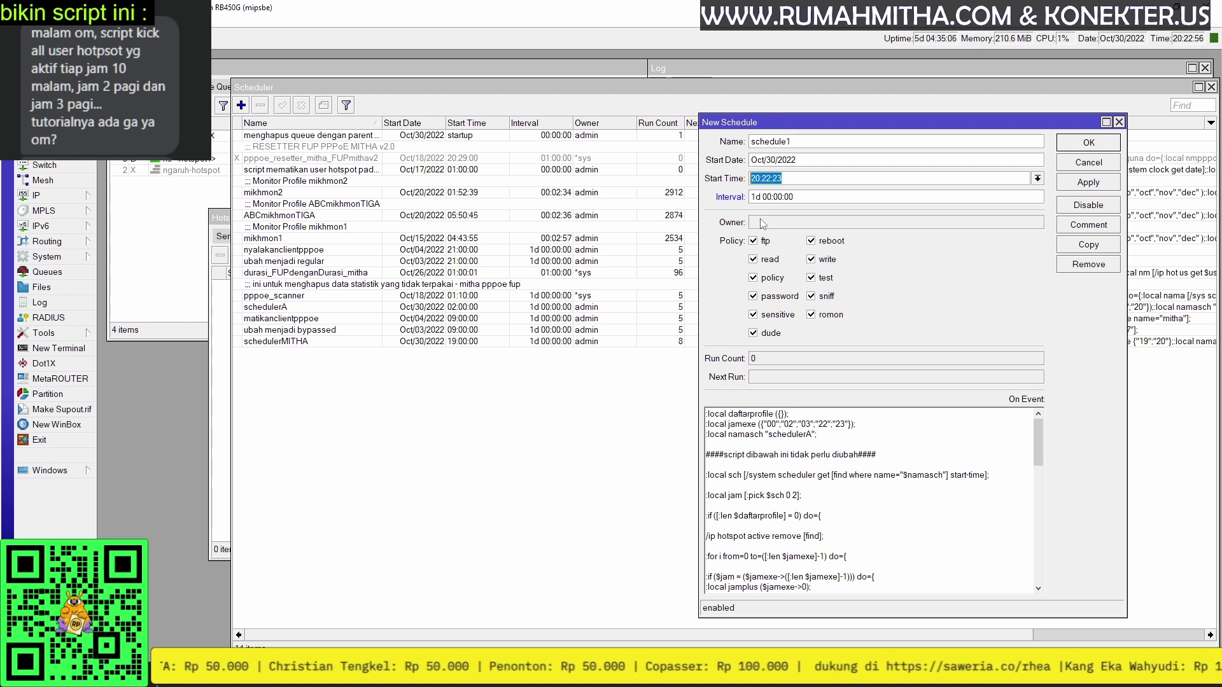
pyautogui.doubleClick(772, 425)
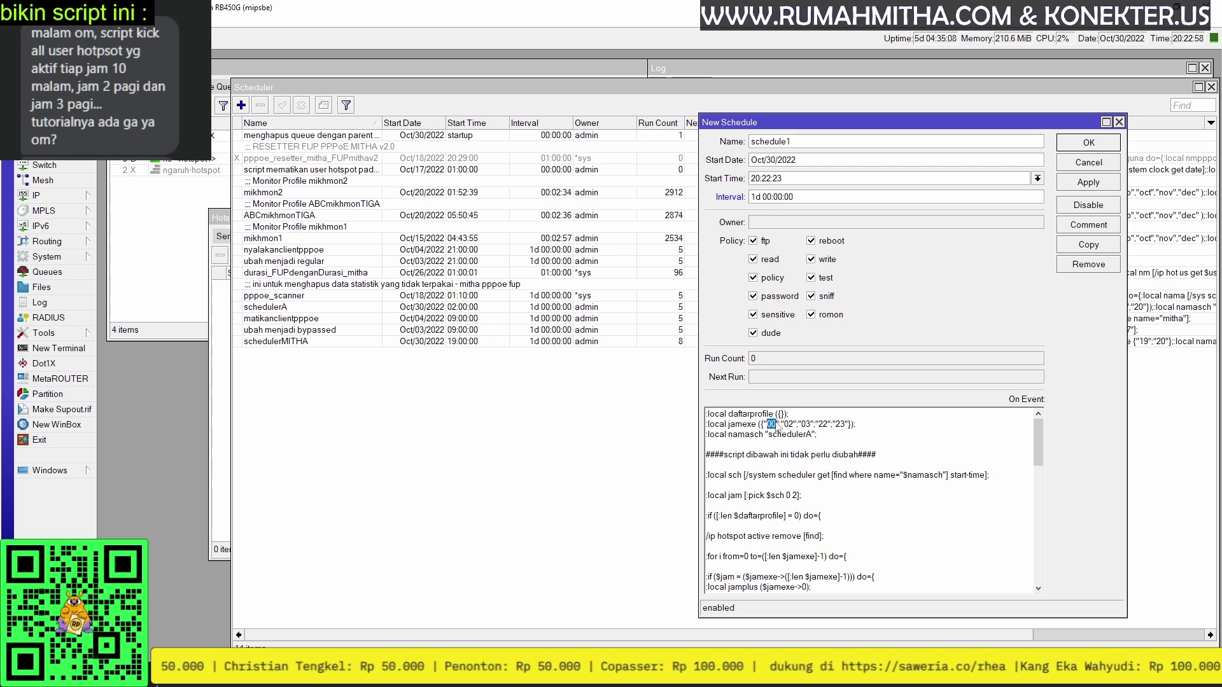
pyautogui.moveTo(787, 179); pyautogui.dragTo(743, 181)
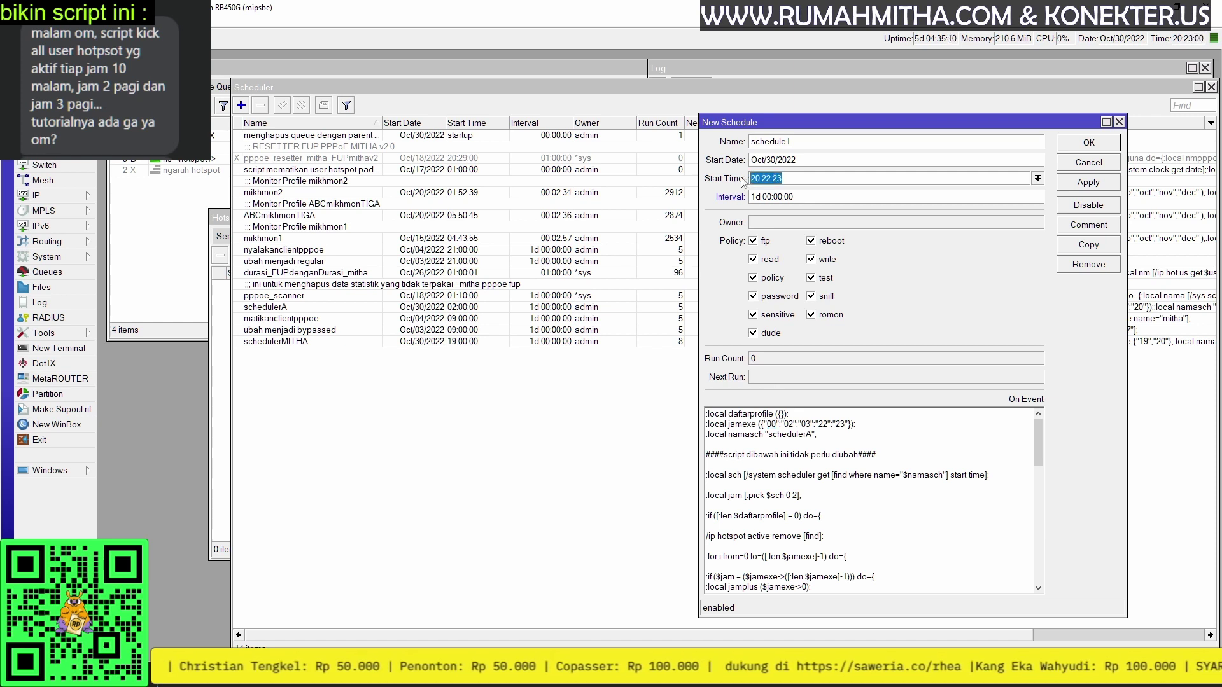
pyautogui.write('00')
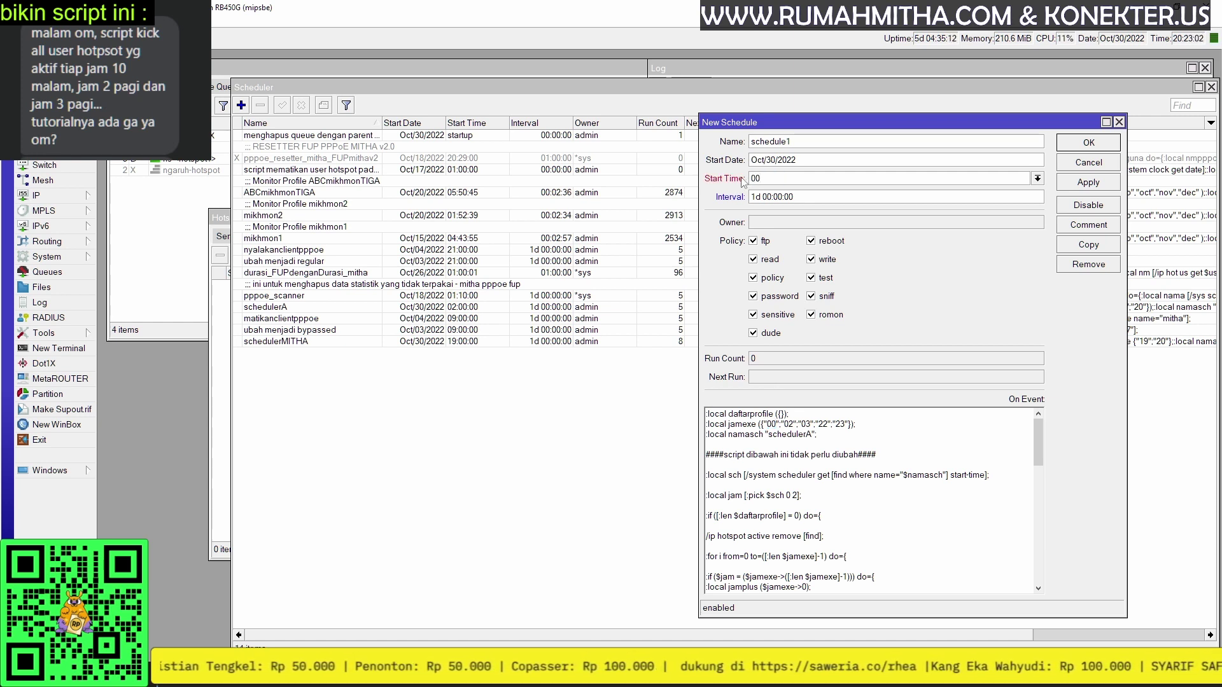
pyautogui.write(':00:00')
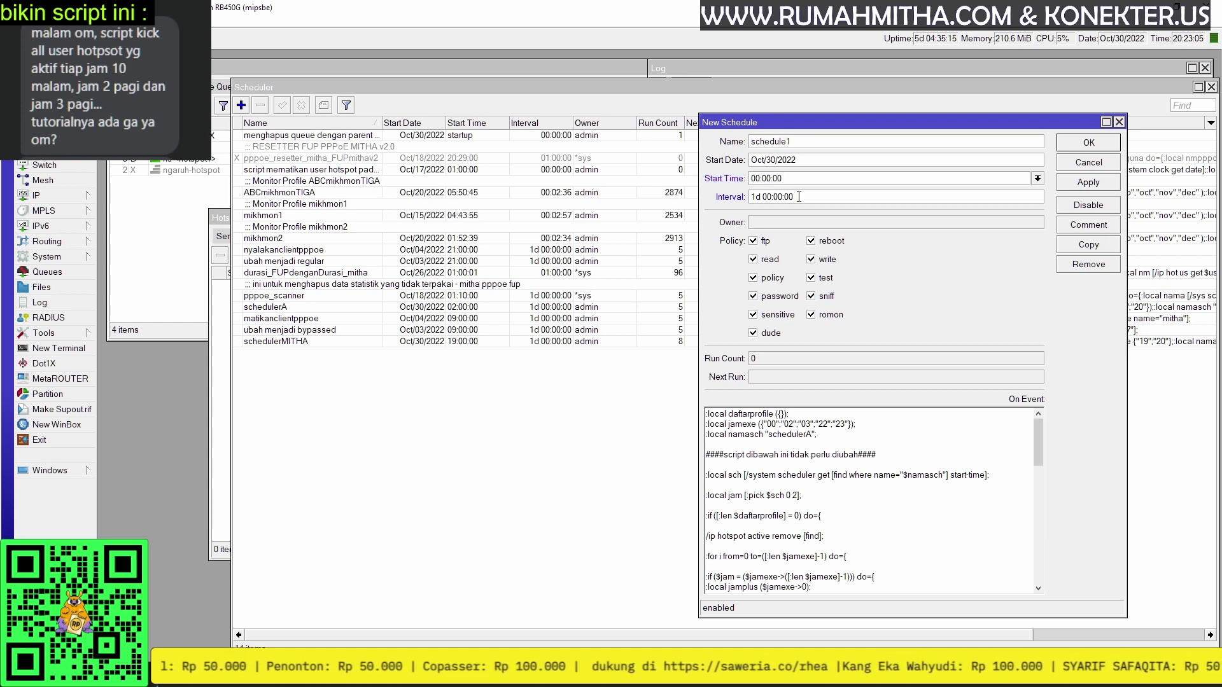
pyautogui.moveTo(789, 179); pyautogui.dragTo(749, 179)
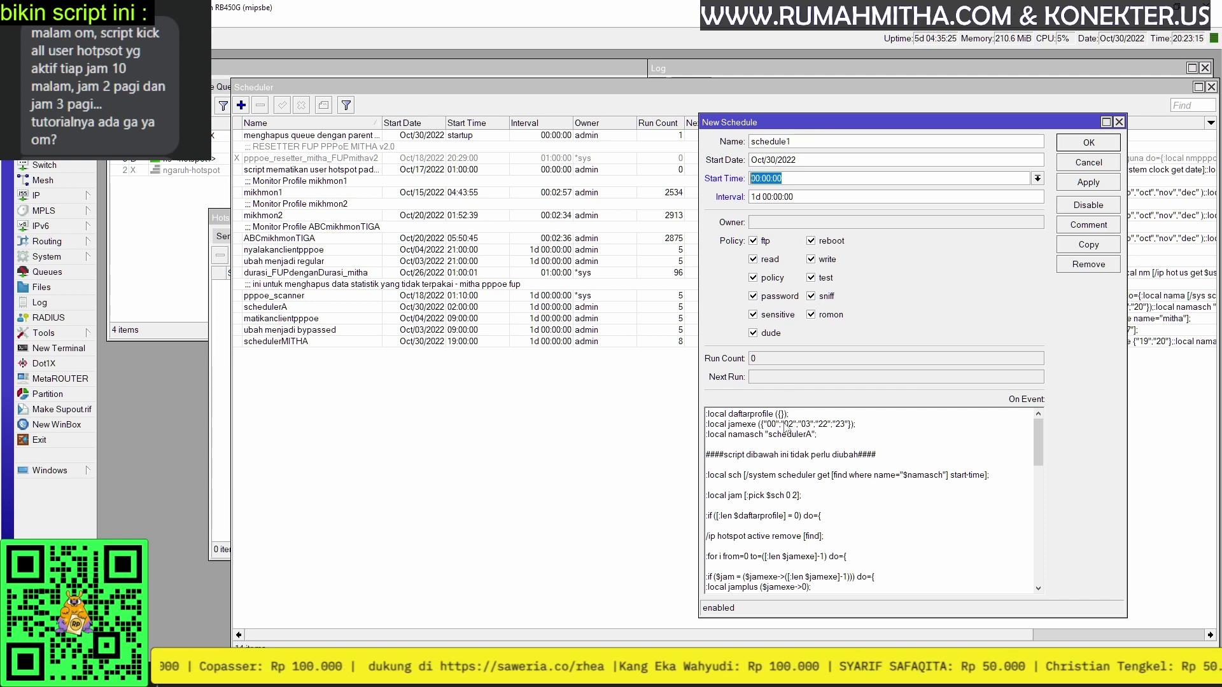
pyautogui.click(1103, 164)
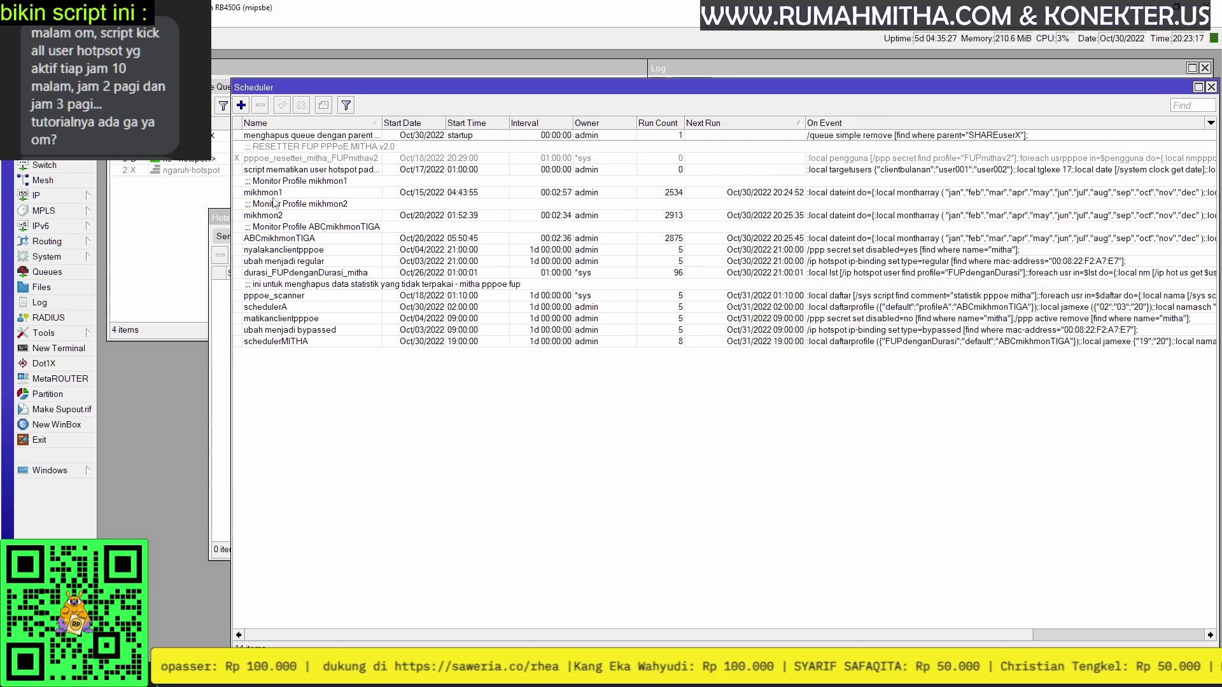
# Open schedulerA and examine its next run against the hours listed in jamexe.
pyautogui.doubleClick(293, 307)
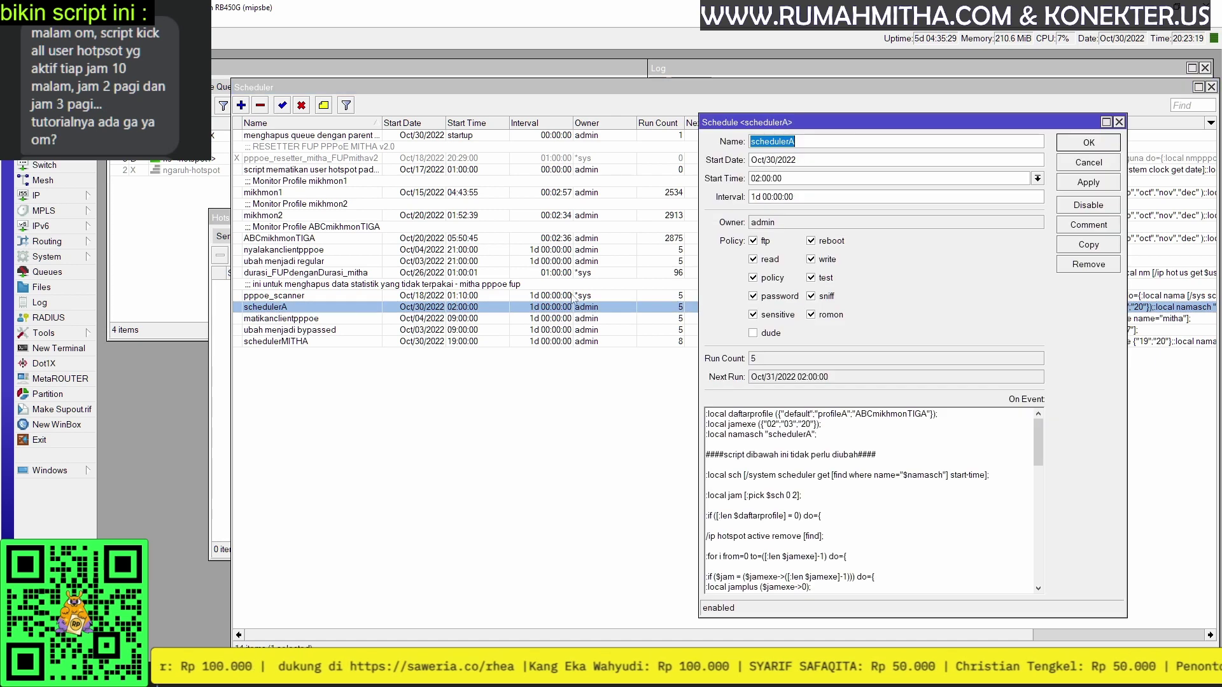
pyautogui.moveTo(835, 382); pyautogui.dragTo(801, 383)
pyautogui.click(803, 383)
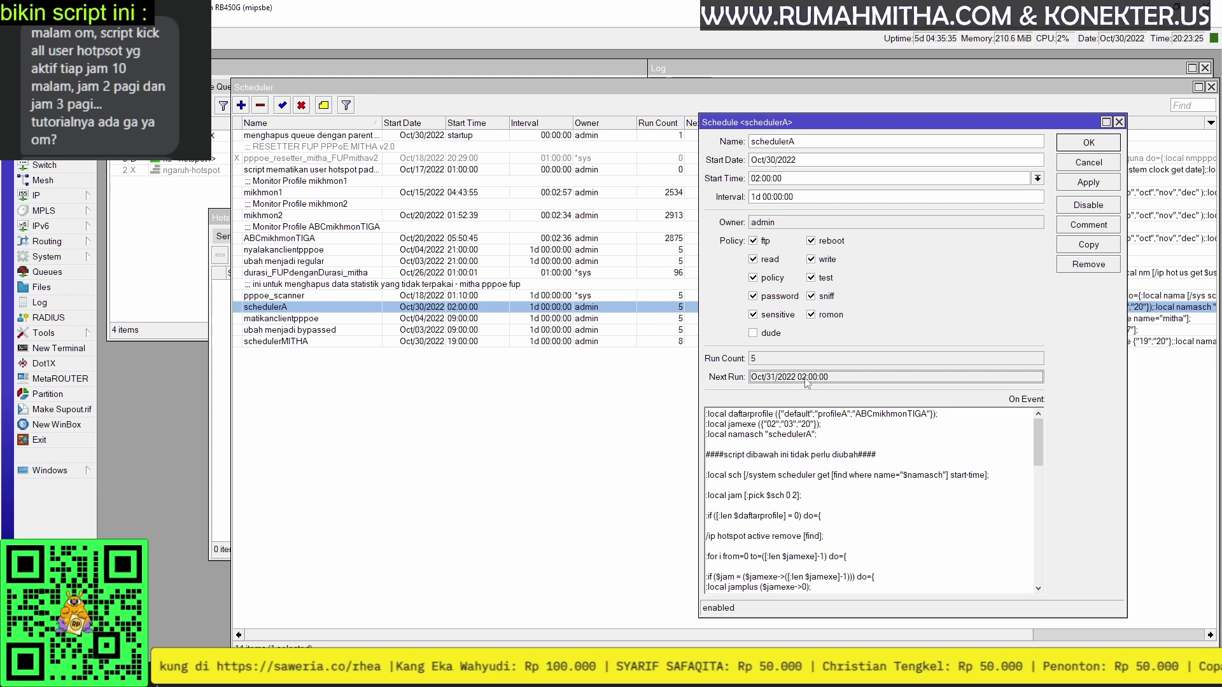
pyautogui.doubleClick(787, 424)
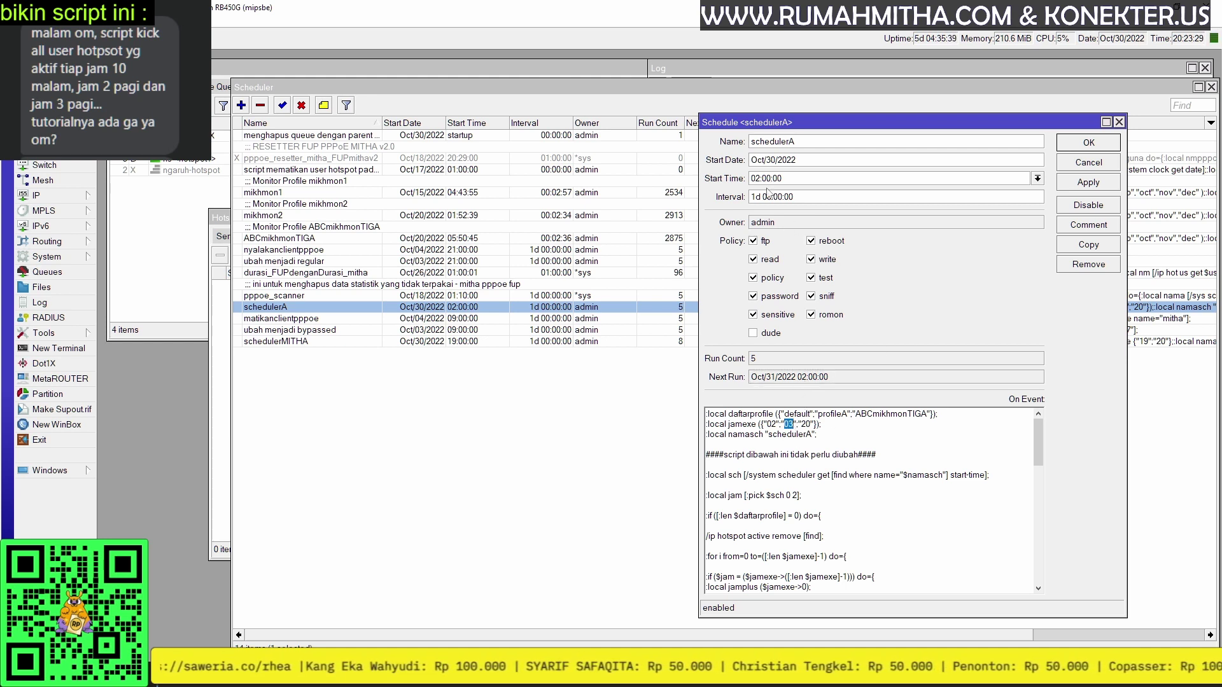
pyautogui.moveTo(801, 424); pyautogui.dragTo(812, 435)
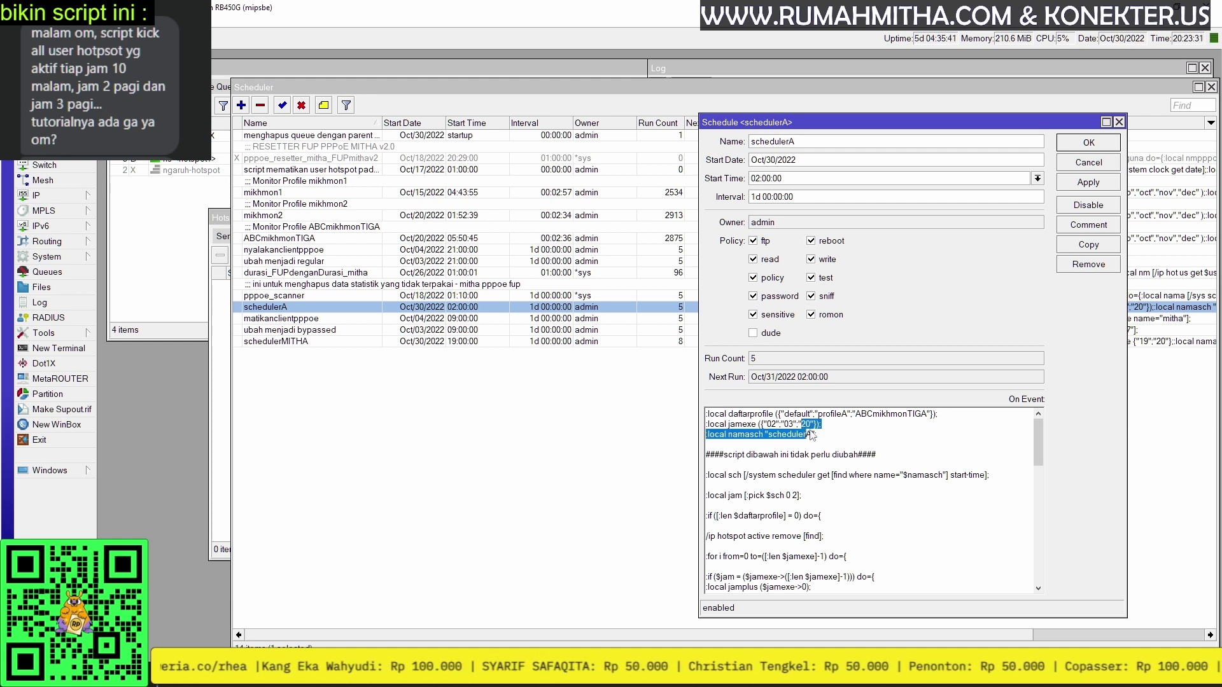
# Switch to the kumpulanskrip repository on GitHub in the browser and start creating a new file.
pyautogui.click(810, 427)
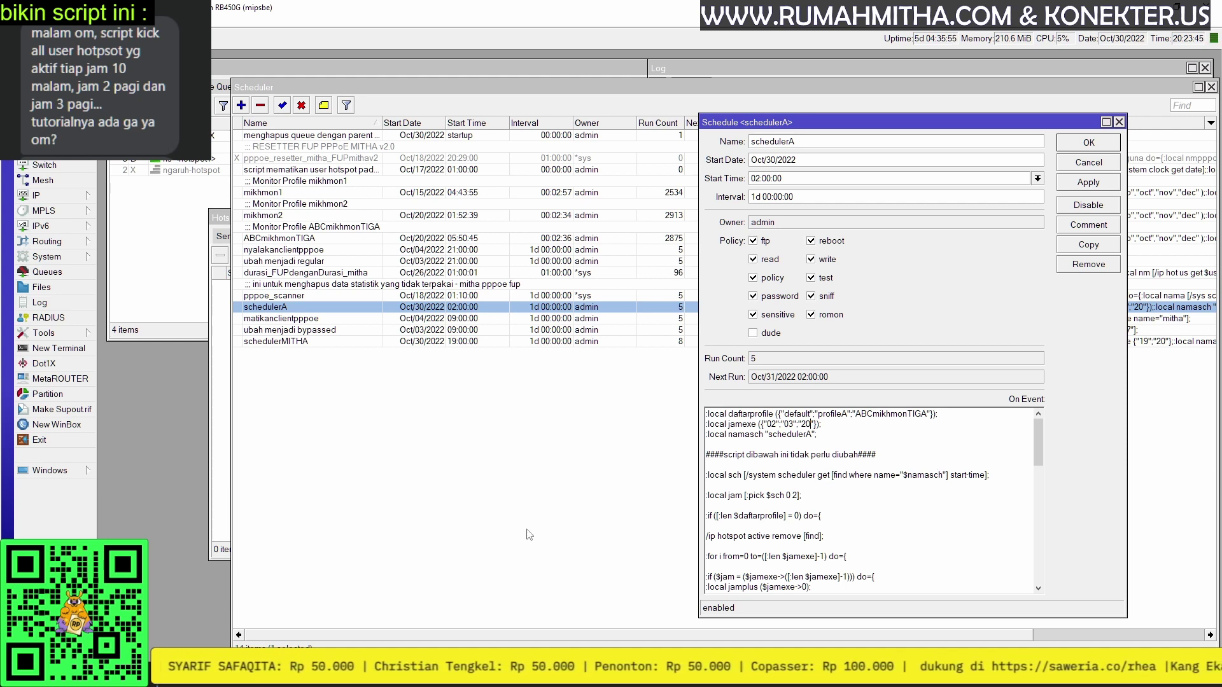
pyautogui.hotkey('alt', 'Tab')
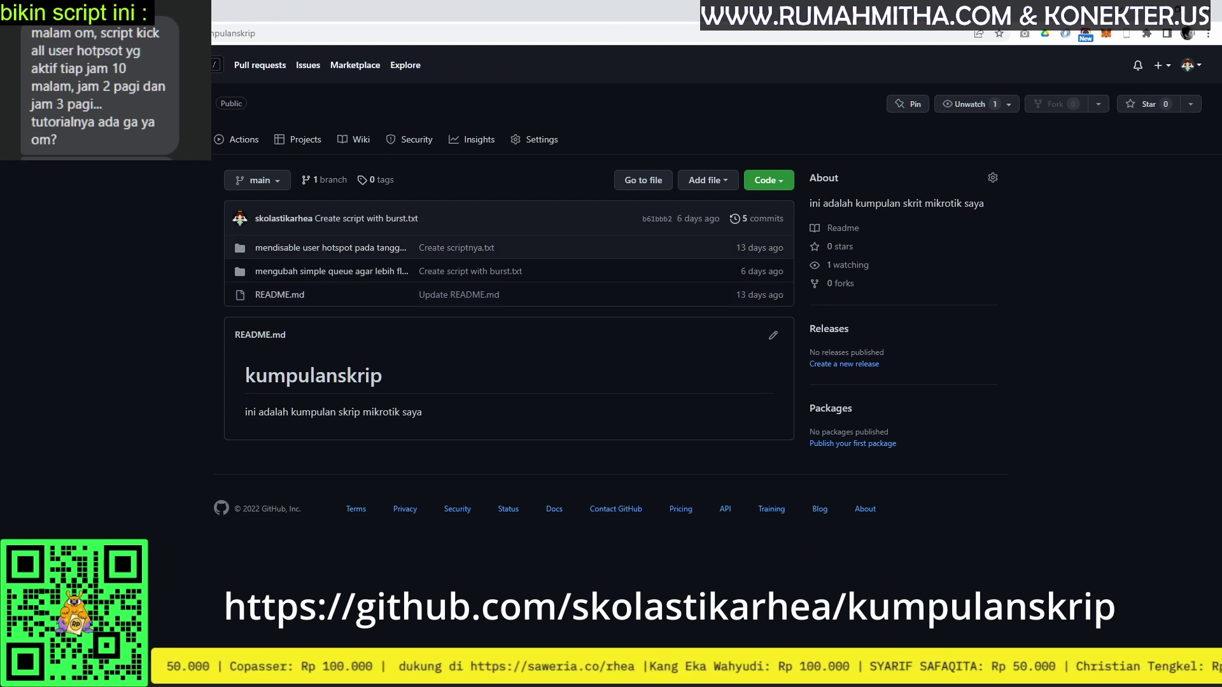
pyautogui.moveTo(240, 218)
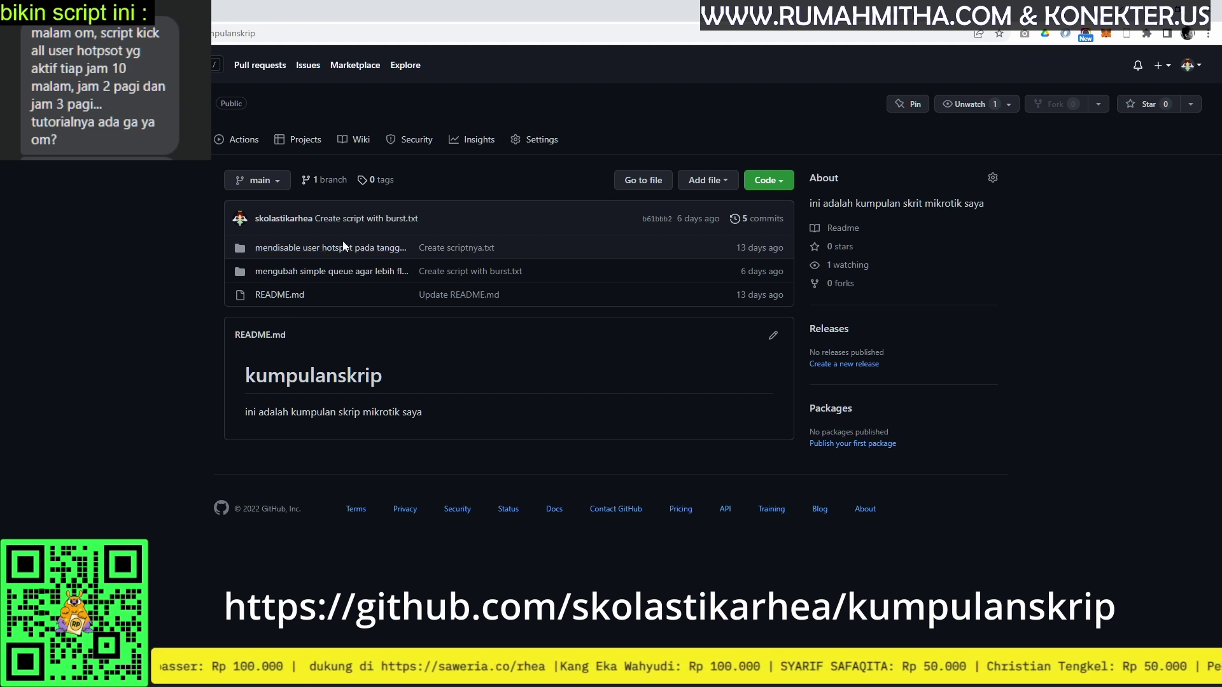
pyautogui.click(245, 185)
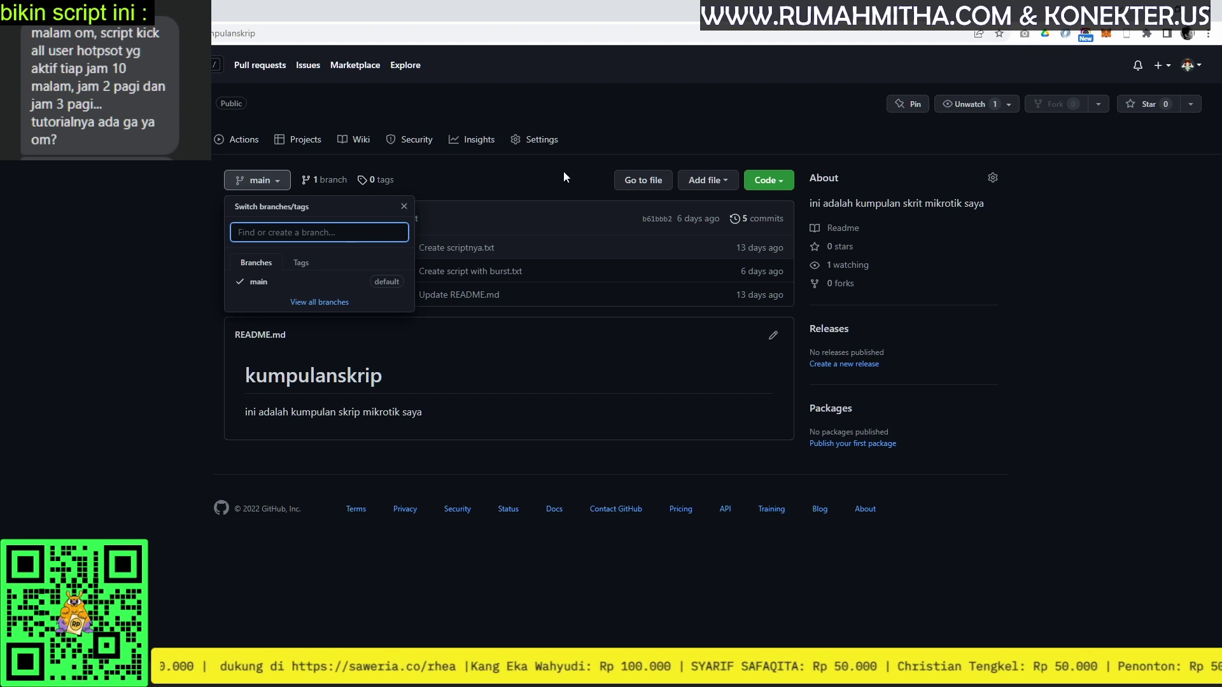
pyautogui.click(707, 180)
pyautogui.click(707, 204)
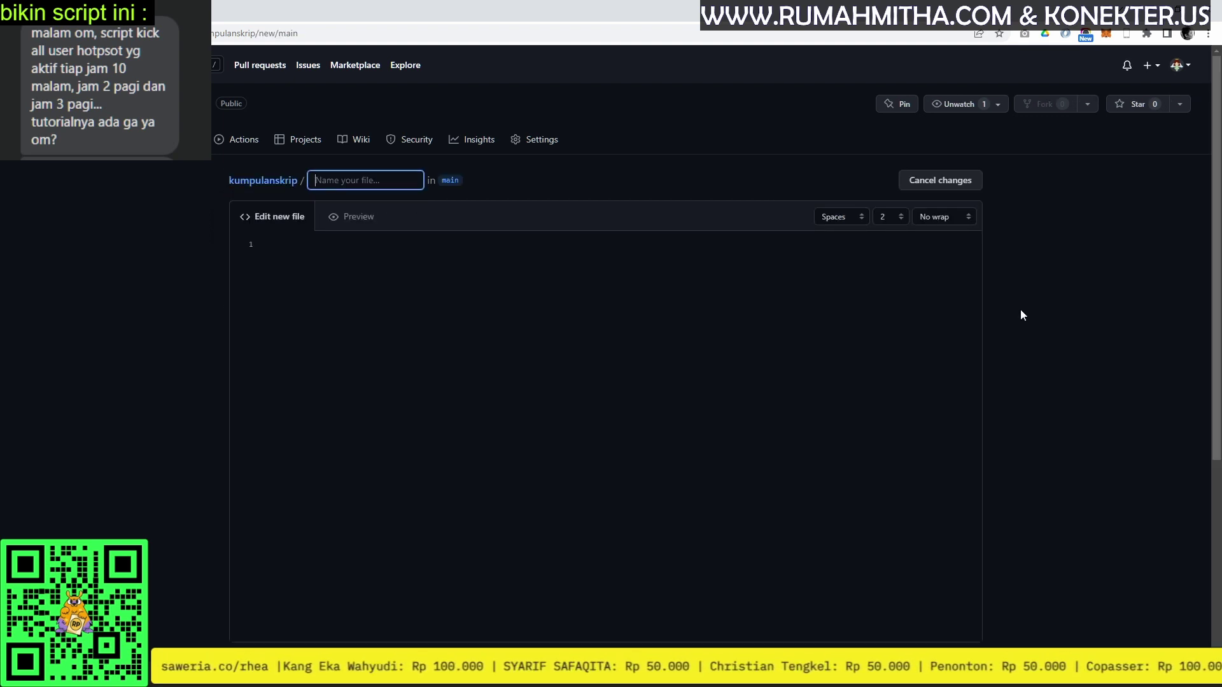
pyautogui.write('me')
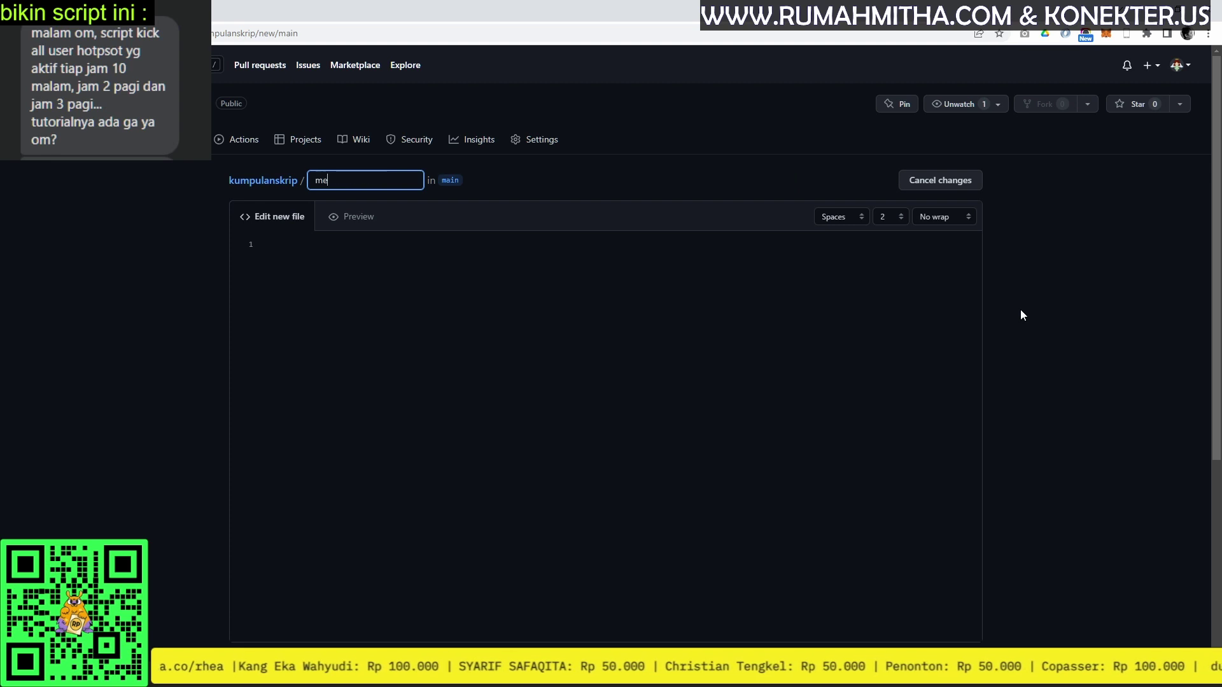
pyautogui.press('BackSpace')
pyautogui.press('BackSpace')
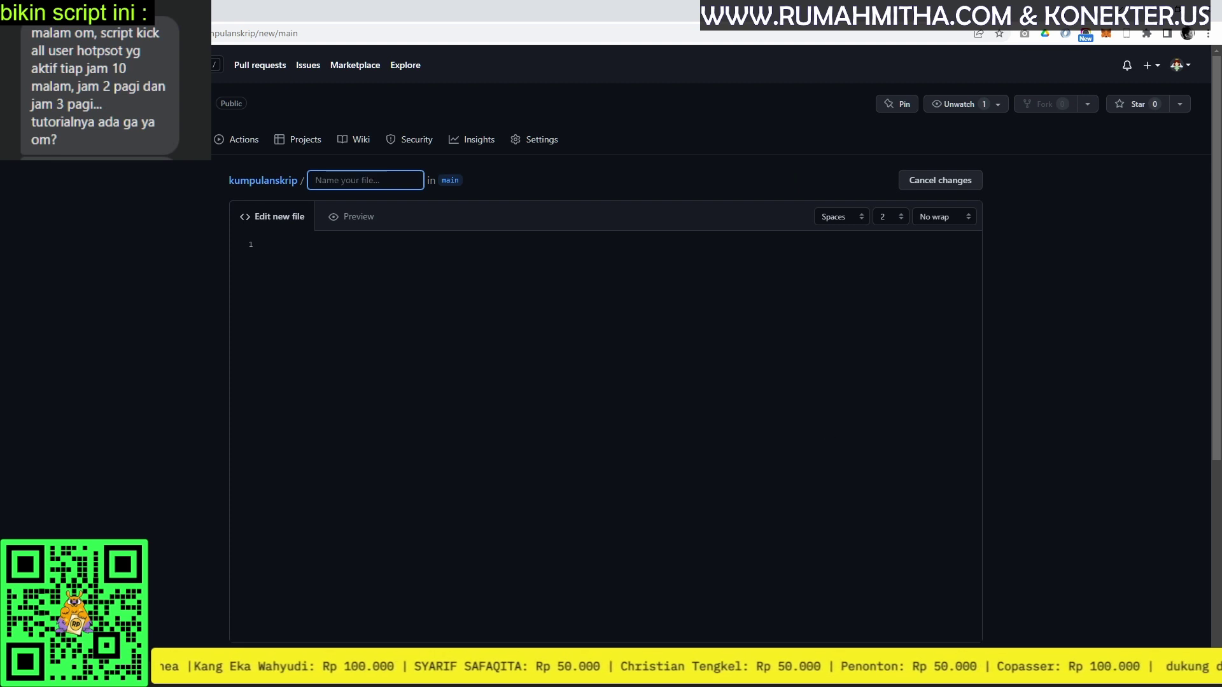
# Put the new file in a folder named "script menghapus active user hotspot pada jam tertentu dan profile tertentuu", checking the script's title in Black Notepad.
pyautogui.hotkey('alt', 'Tab')
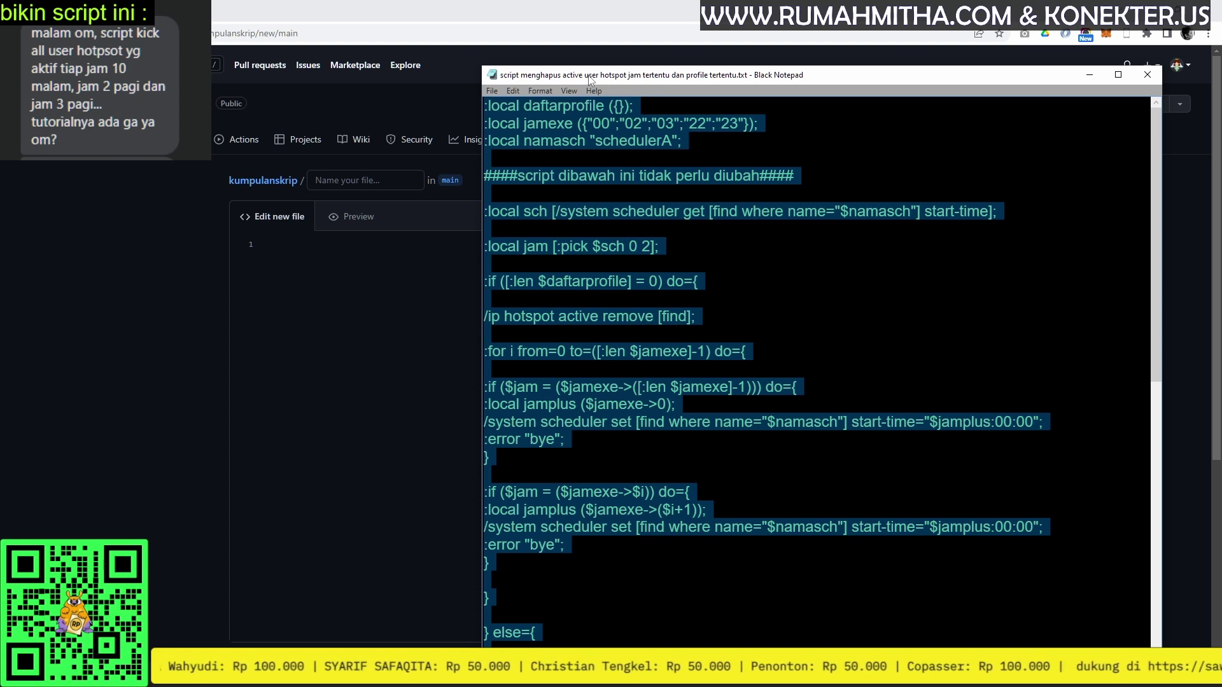
pyautogui.click(366, 180)
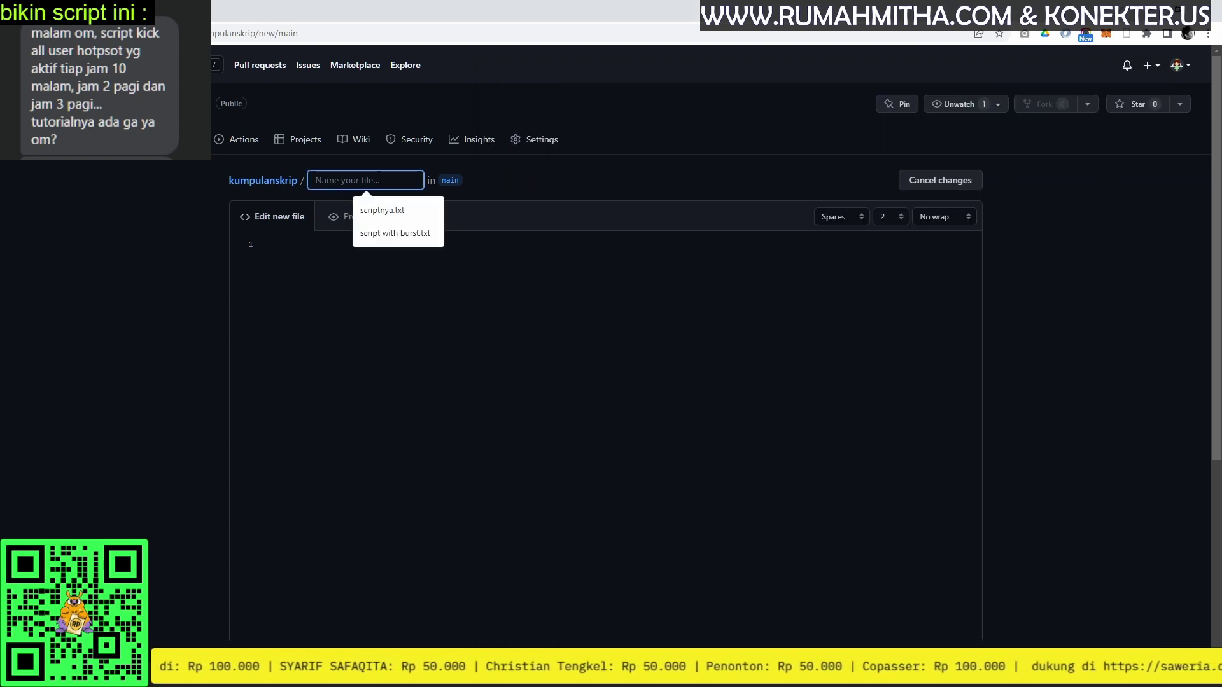
pyautogui.write('script menghapus activ')
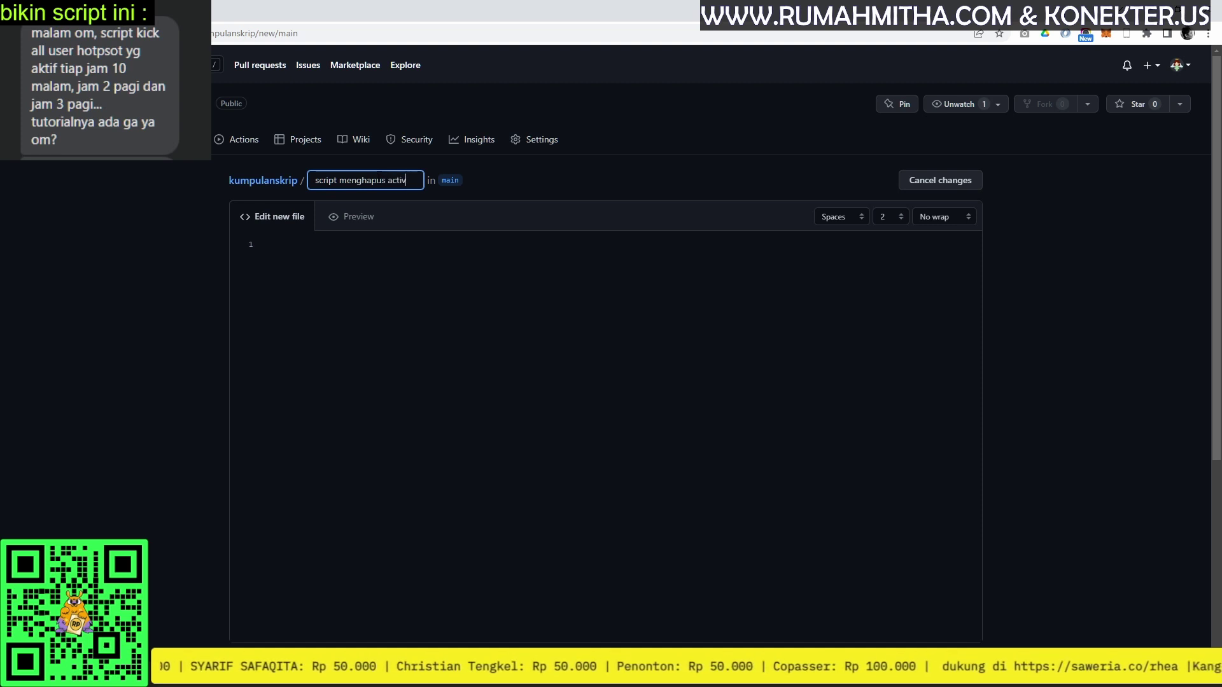
pyautogui.write('e user hotspot')
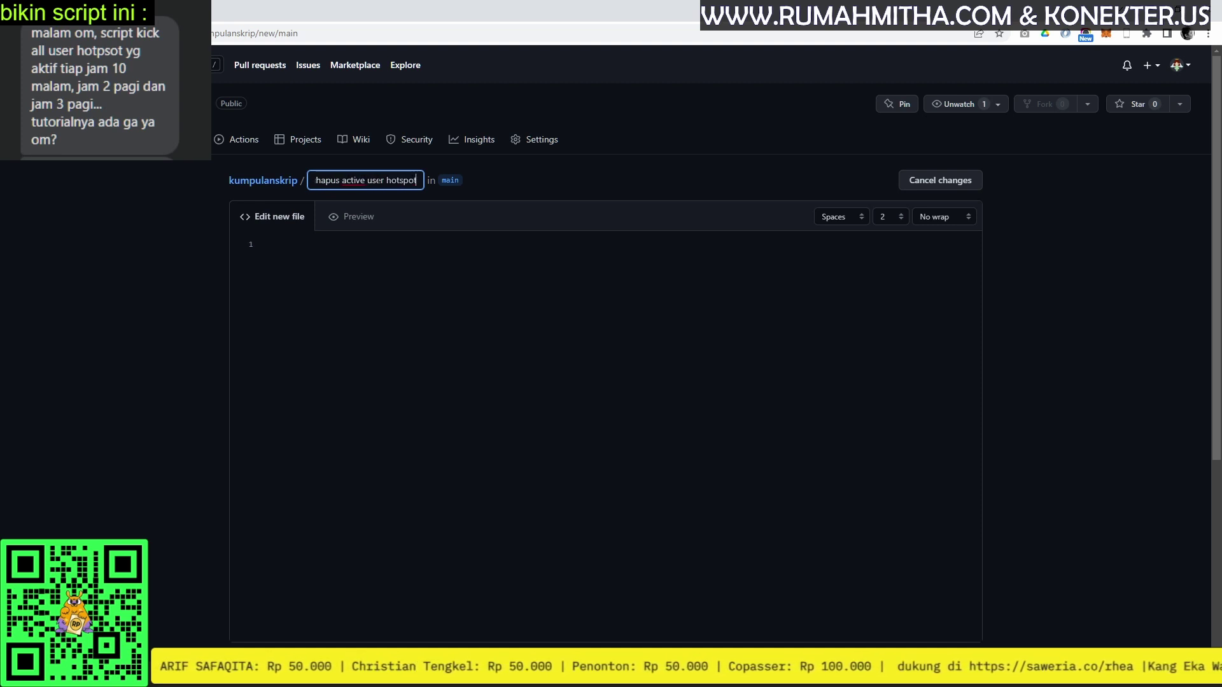
pyautogui.write(' pada jam ter')
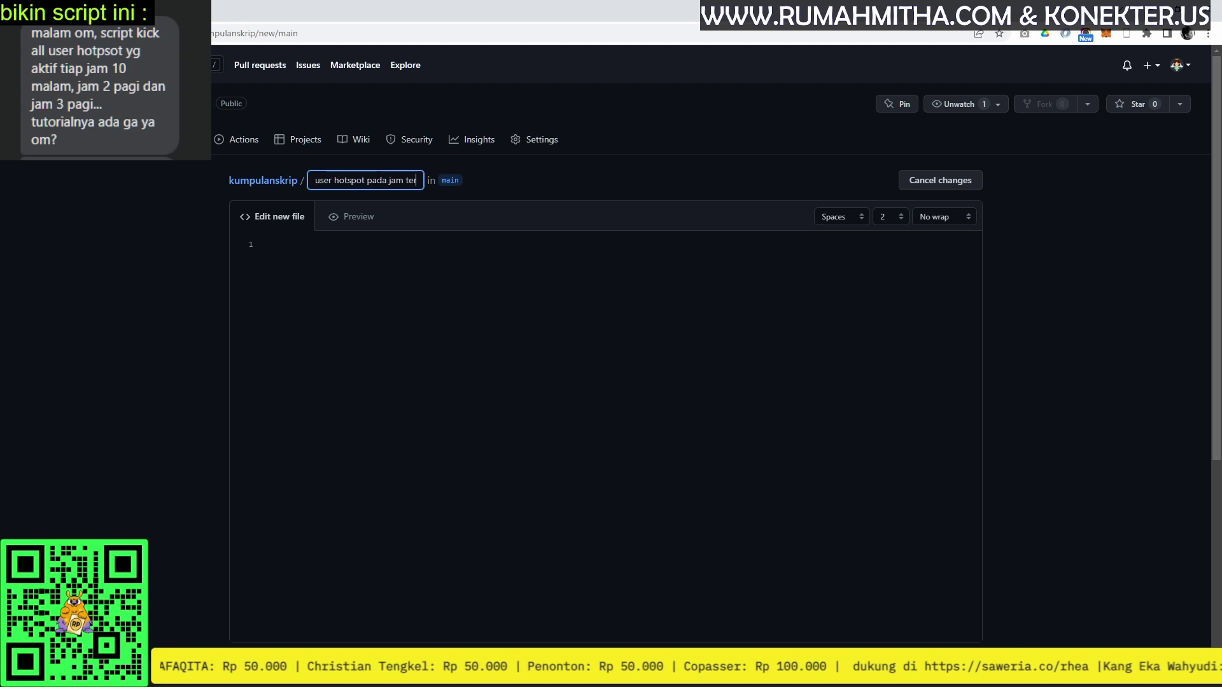
pyautogui.write('tentu udan prof')
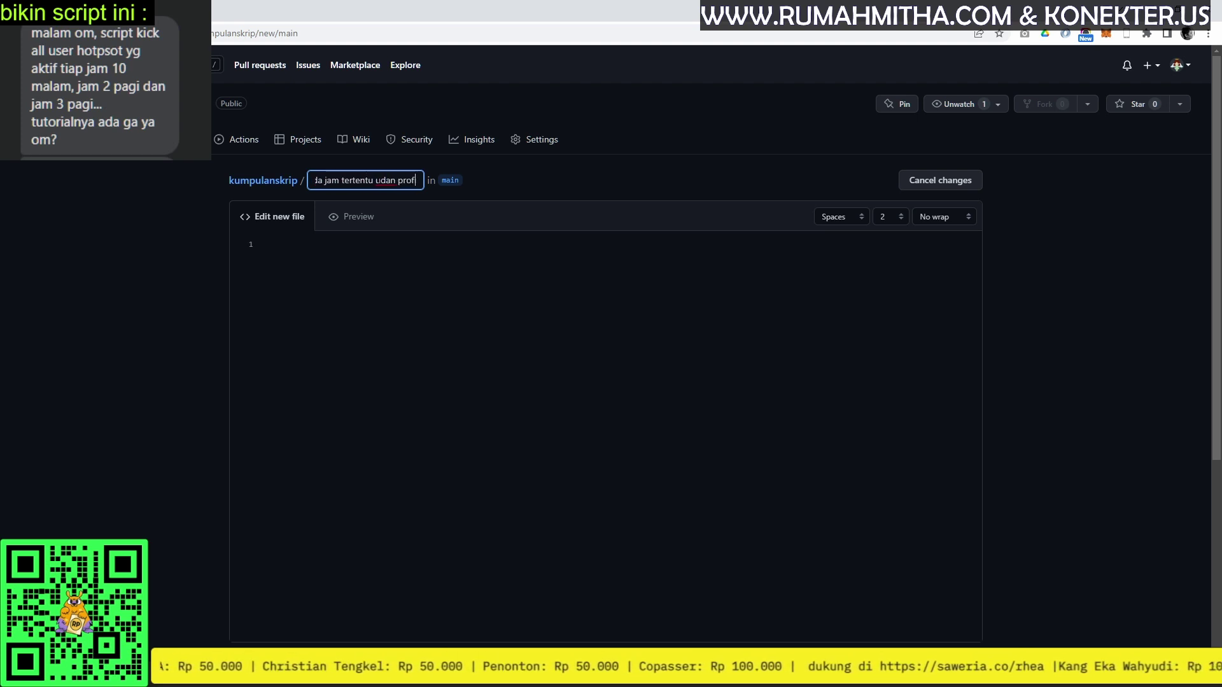
pyautogui.press('BackSpace')
pyautogui.press('BackSpace')
pyautogui.press('BackSpace')
pyautogui.press('BackSpace')
pyautogui.press('BackSpace')
pyautogui.press('BackSpace')
pyautogui.press('BackSpace')
pyautogui.press('BackSpace')
pyautogui.press('BackSpace')
pyautogui.write('dan')
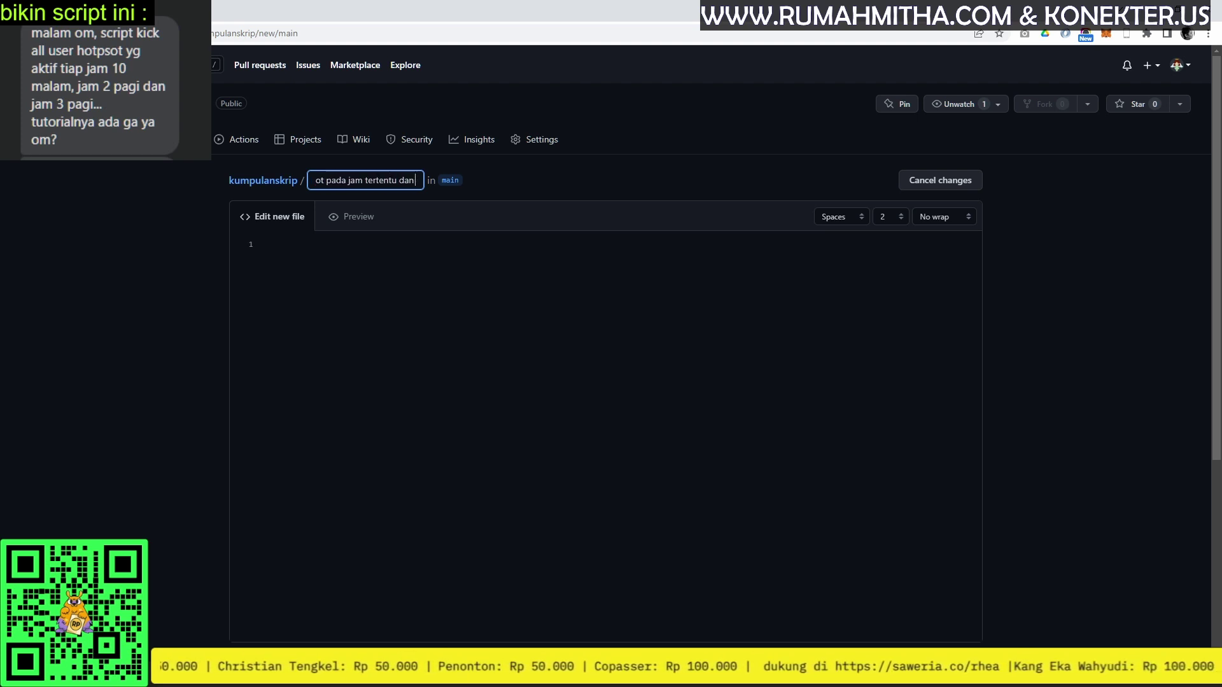
pyautogui.write(' profi')
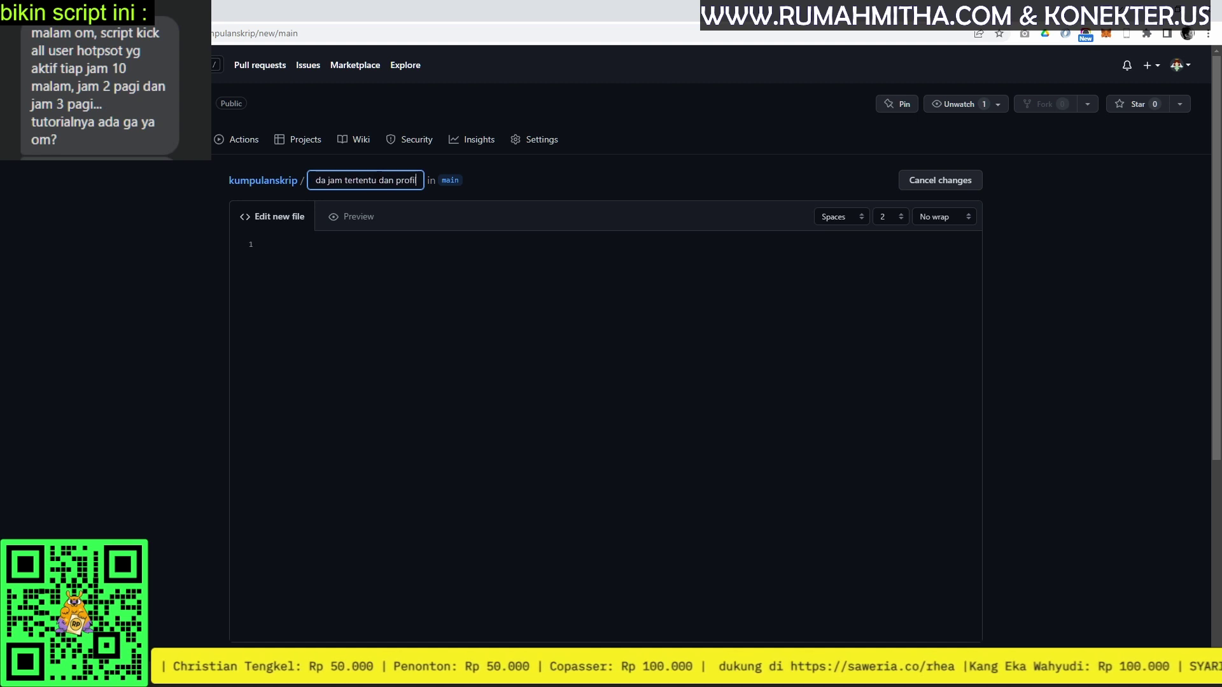
pyautogui.write('le tertentu')
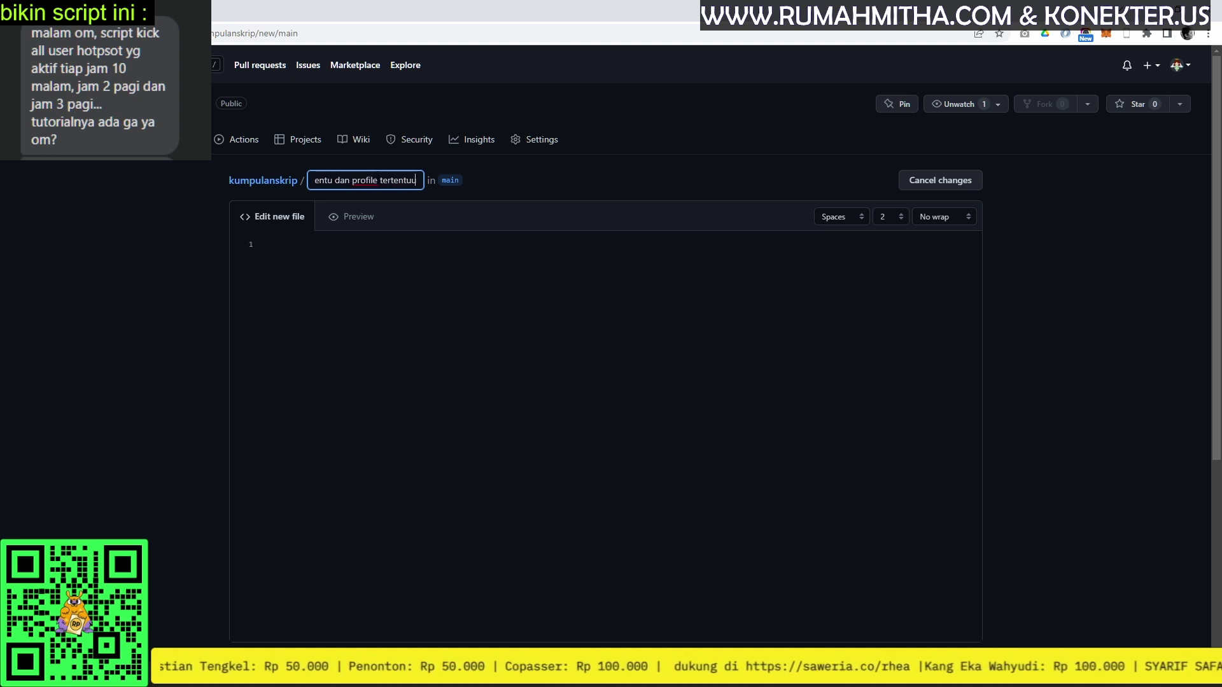
pyautogui.write('u')
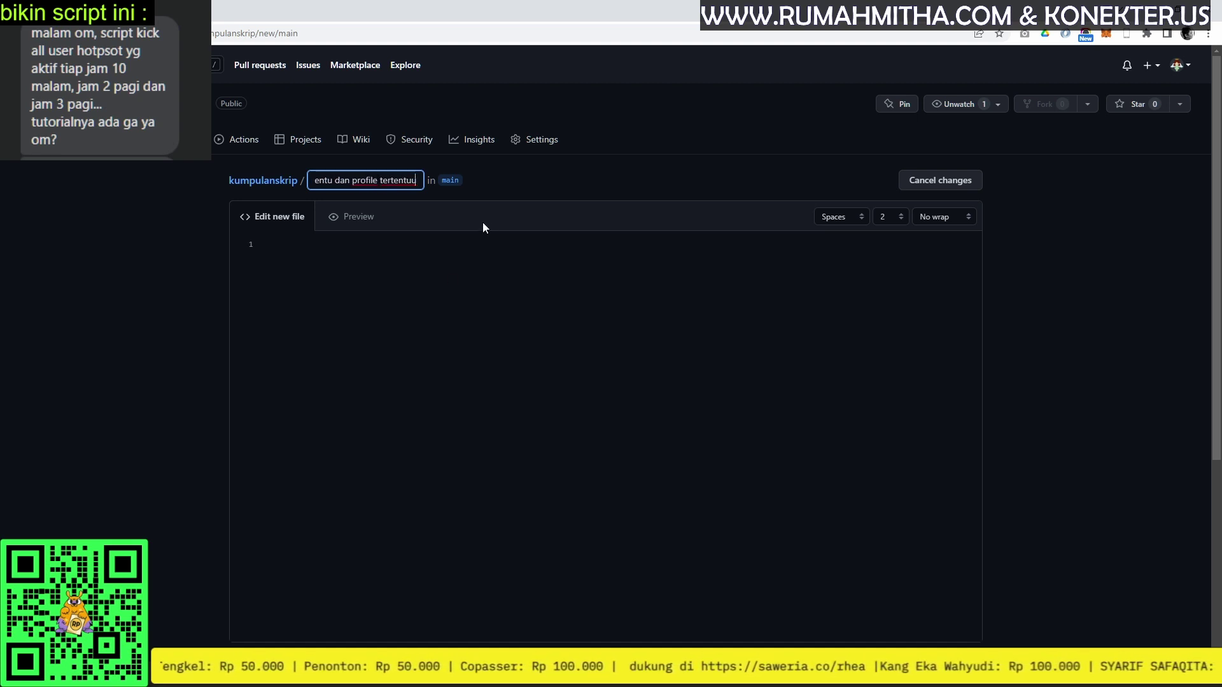
pyautogui.write('/')
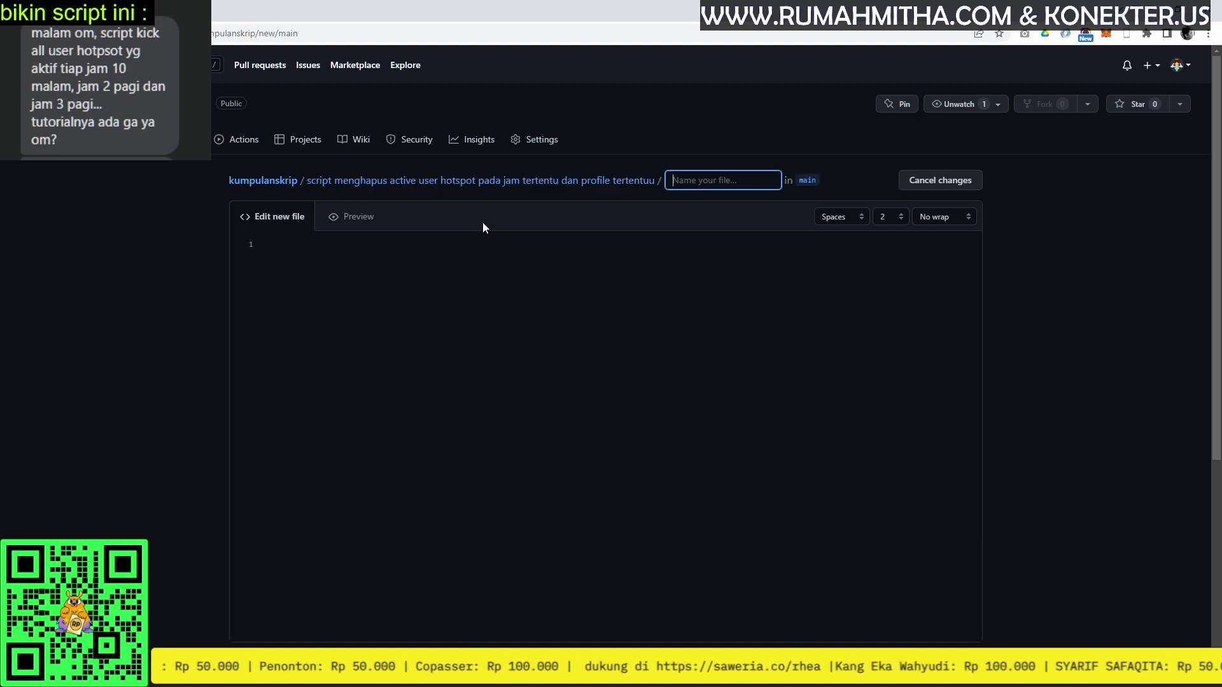
# Name the new file scriptnya.txt and paste the copied Black Notepad script into its contents.
pyautogui.write('scriptnya.')
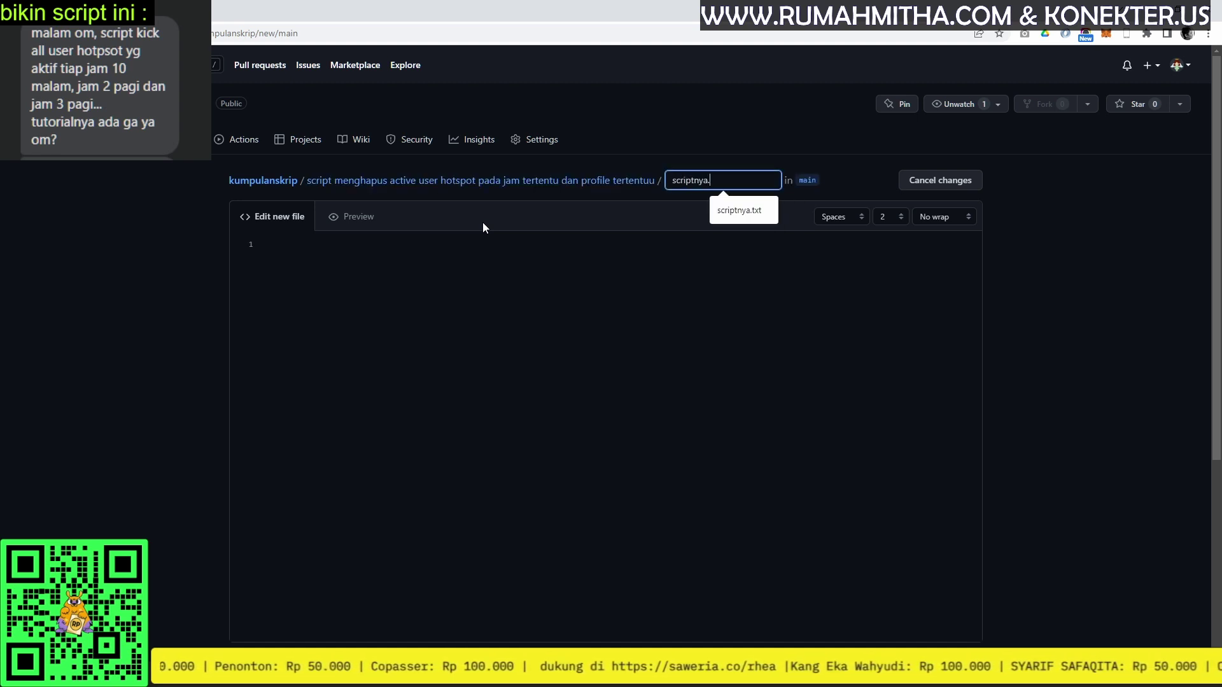
pyautogui.write('txt')
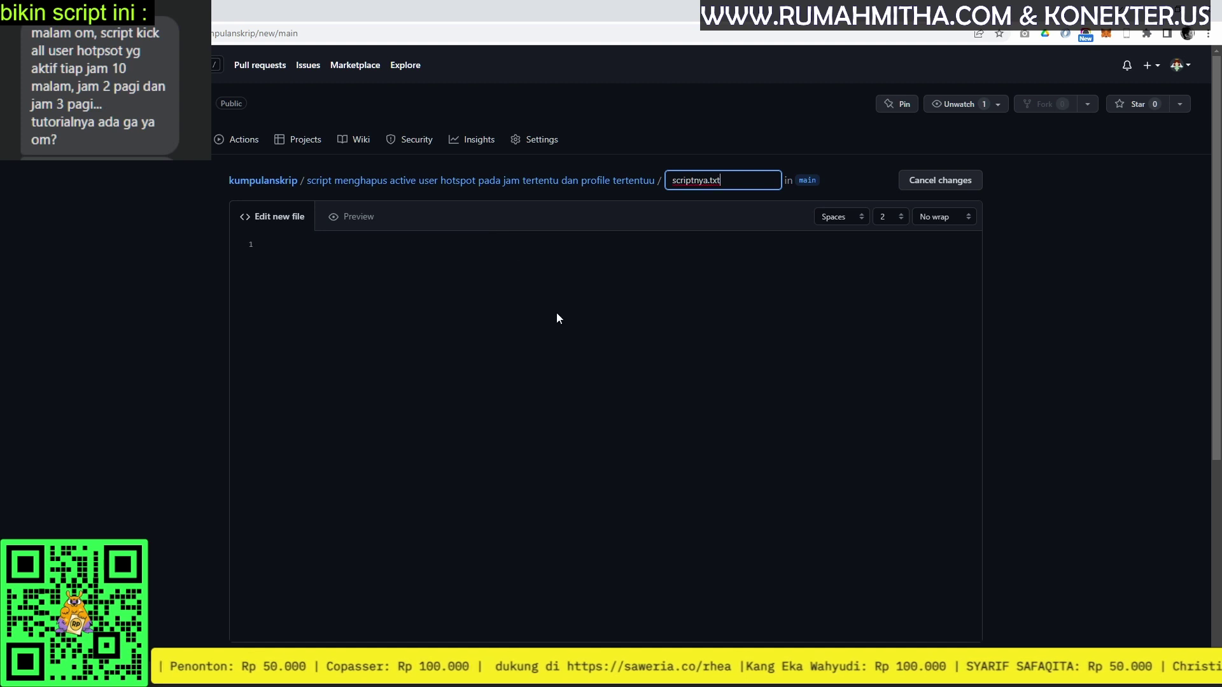
pyautogui.click(556, 318)
pyautogui.hotkey('alt', 'Tab')
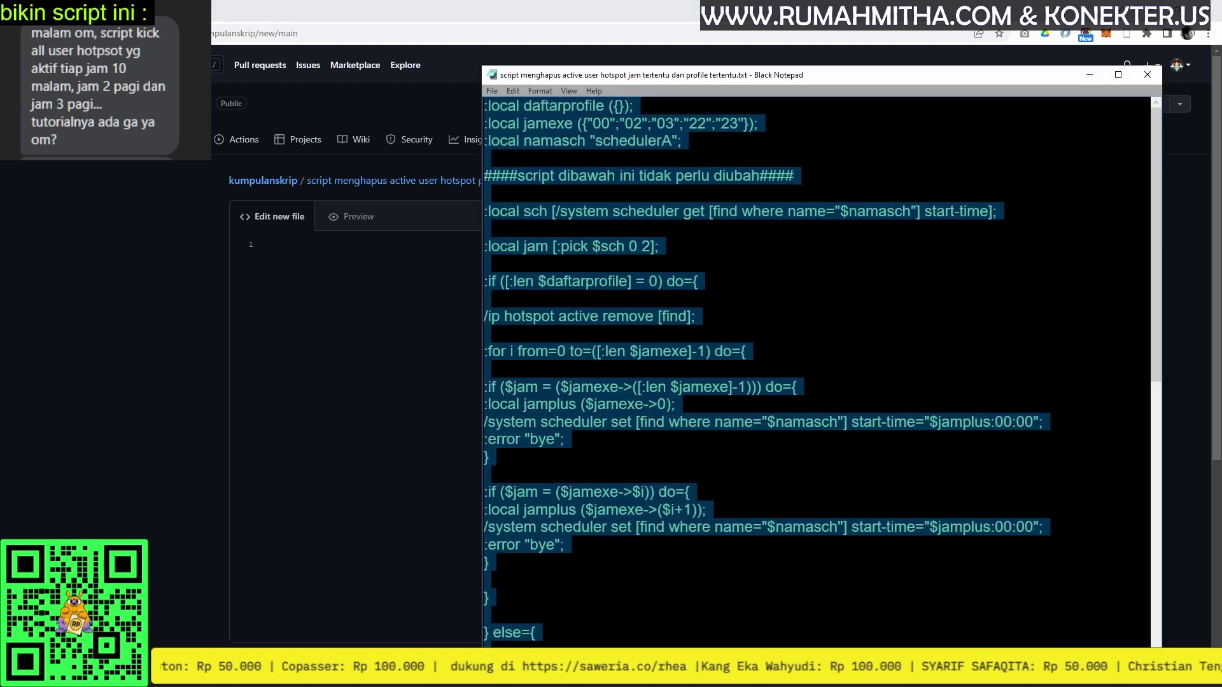
pyautogui.hotkey('alt', 'Tab')
pyautogui.hotkey('ctrl', 'v')
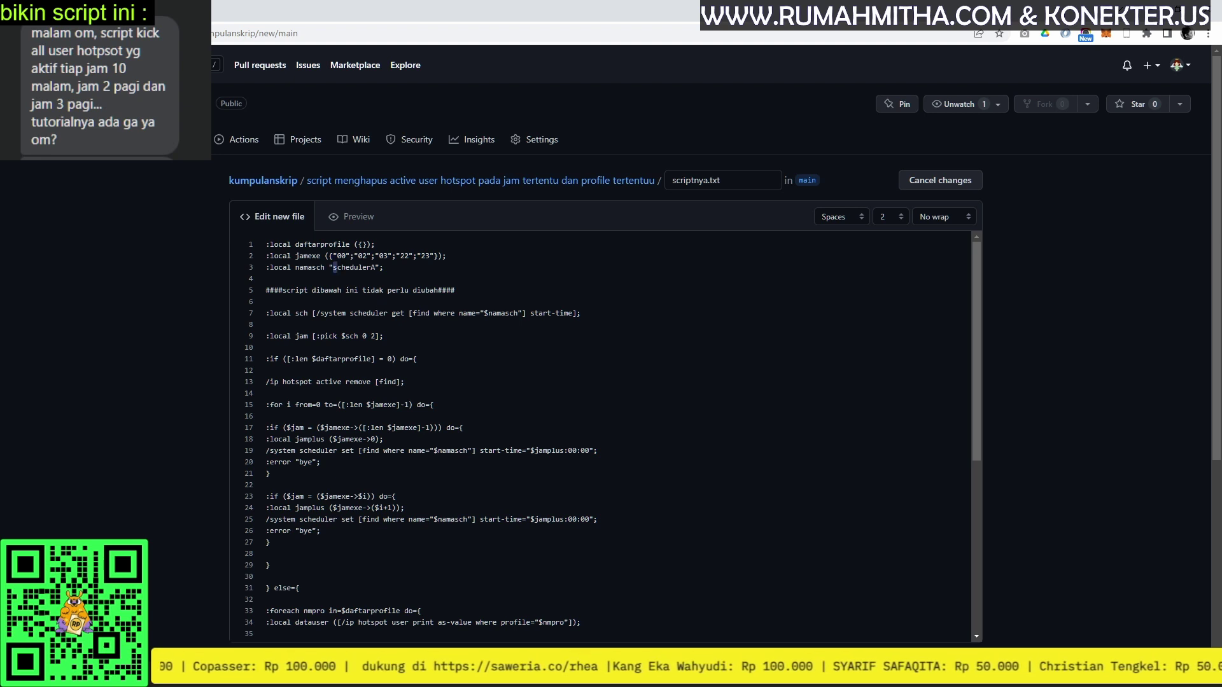
# Replace the namasch value on line 3 of the script with the placeholder "NAMA SCHEDULERNYA".
pyautogui.moveTo(334, 268); pyautogui.dragTo(380, 267)
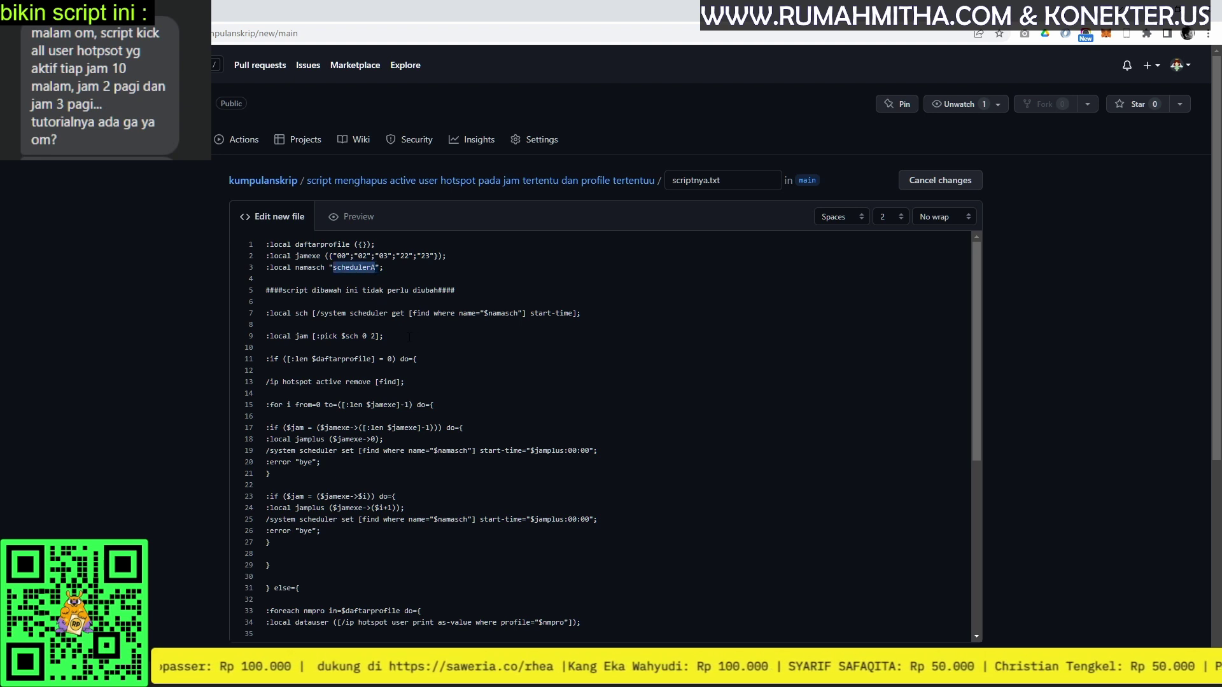
pyautogui.write('NAMA SCH')
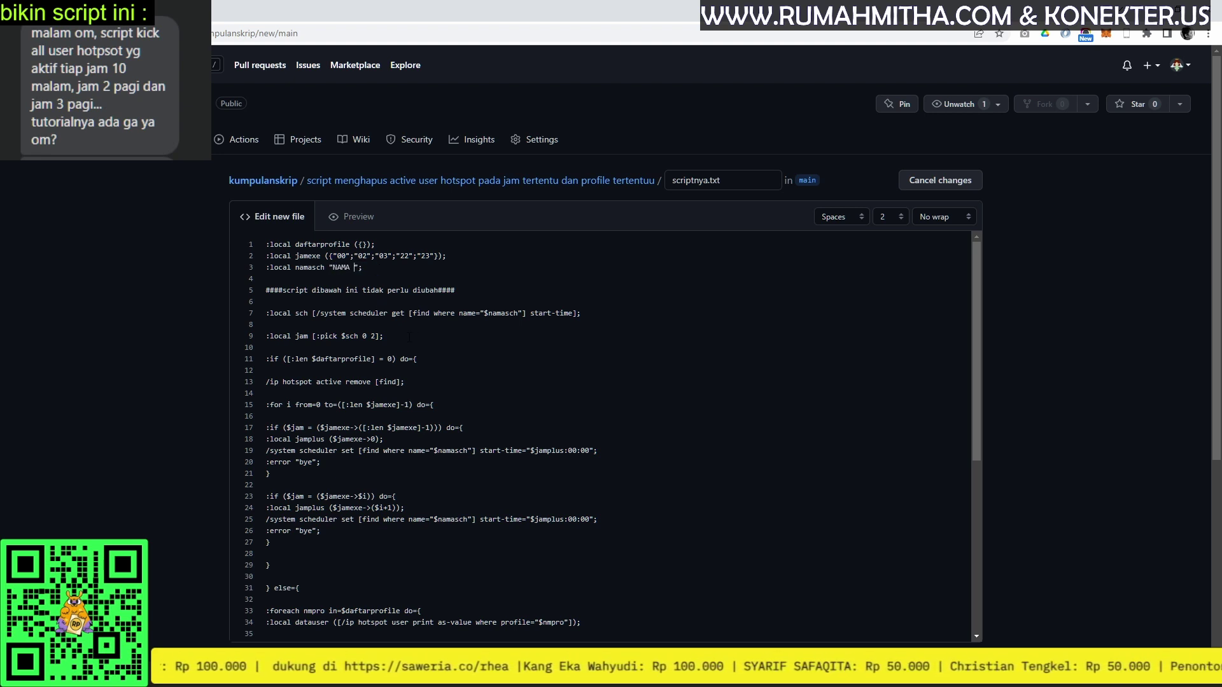
pyautogui.write('EDULERNYA')
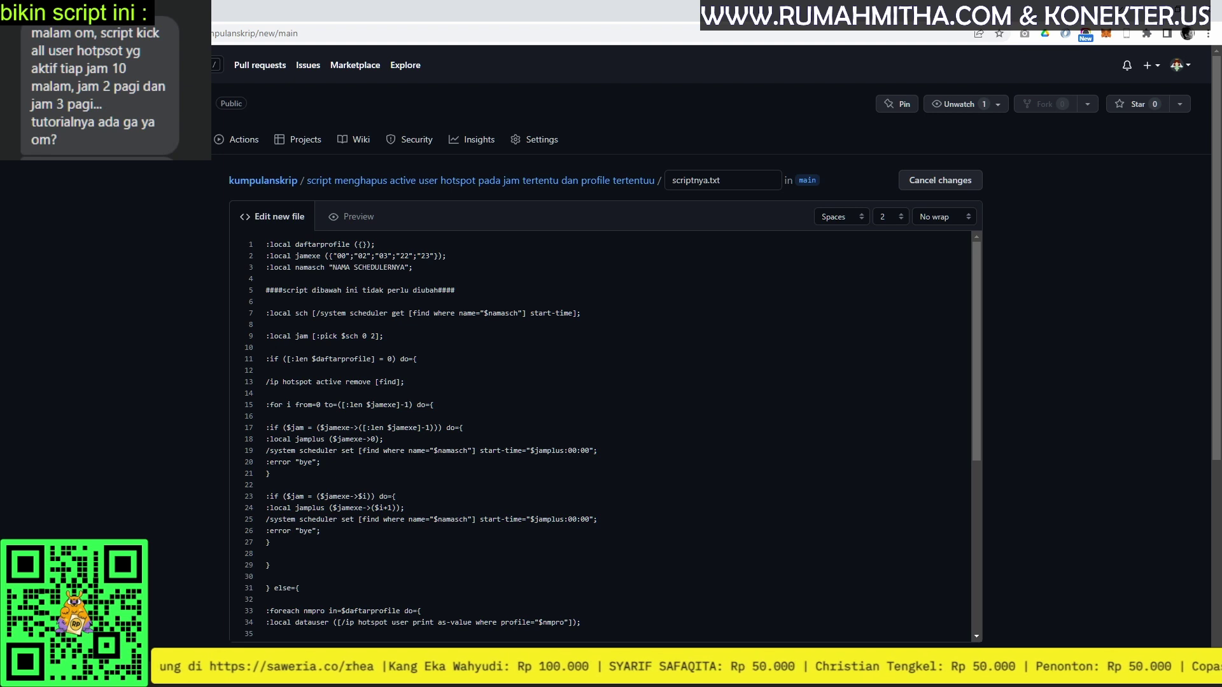
pyautogui.click(362, 244)
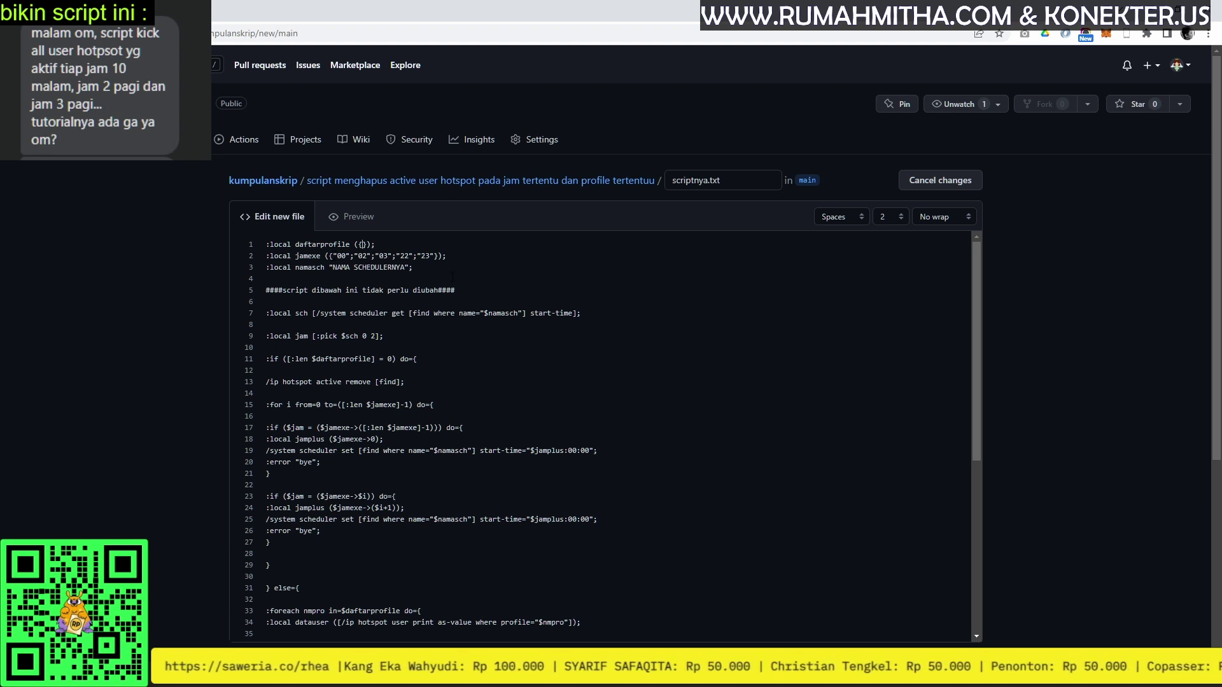
pyautogui.moveTo(452, 276); pyautogui.dragTo(541, 336)
pyautogui.click(532, 298)
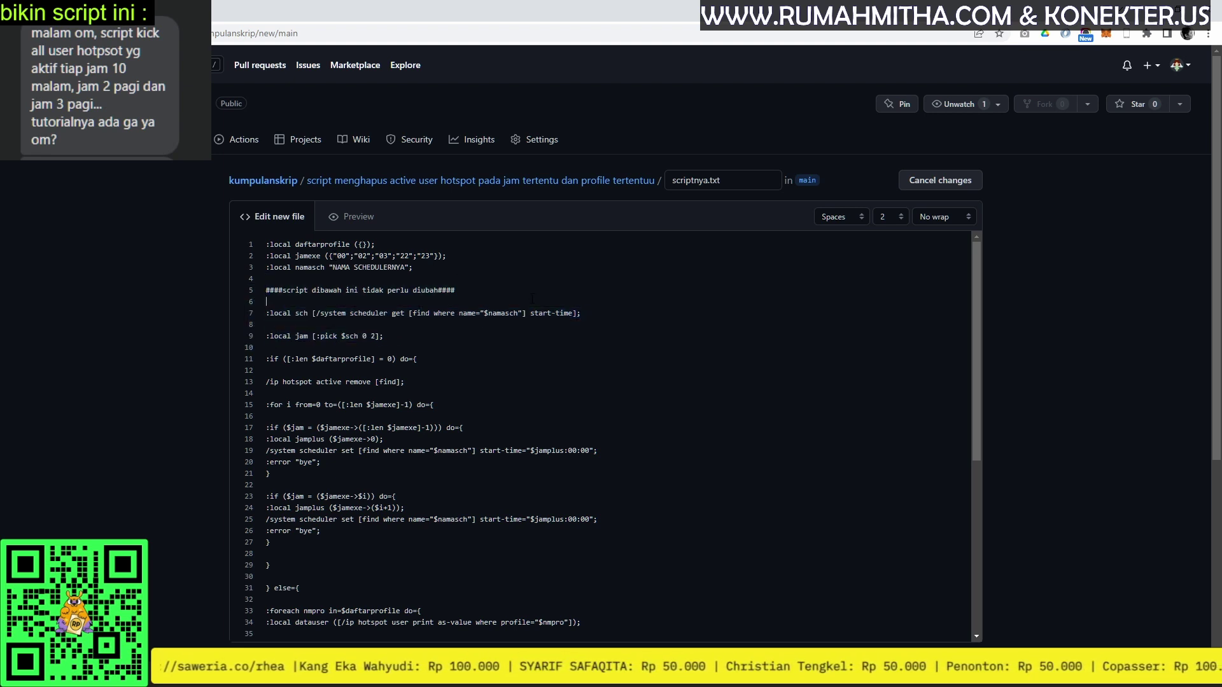
# Commit scriptnya.txt directly to the main branch and return to the root of the kumpulanskrip repository.
pyautogui.scroll(-8, 538, 332)
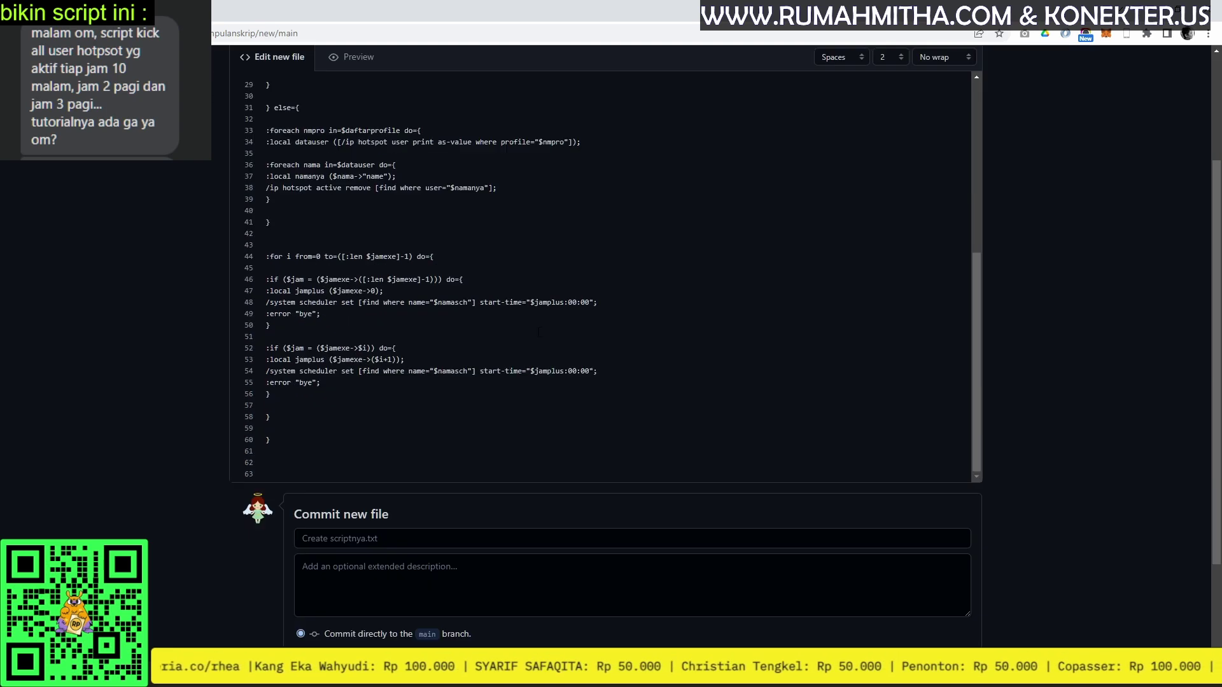
pyautogui.scroll(-1, 384, 542)
pyautogui.scroll(4, 383, 521)
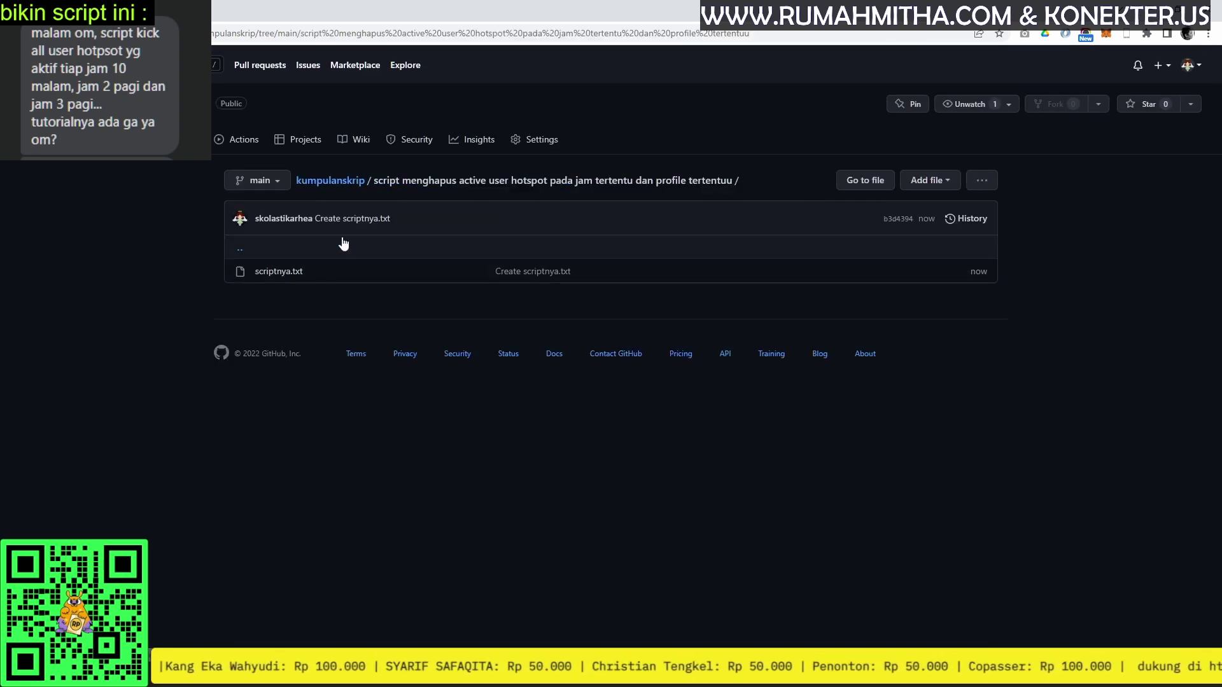
pyautogui.click(344, 180)
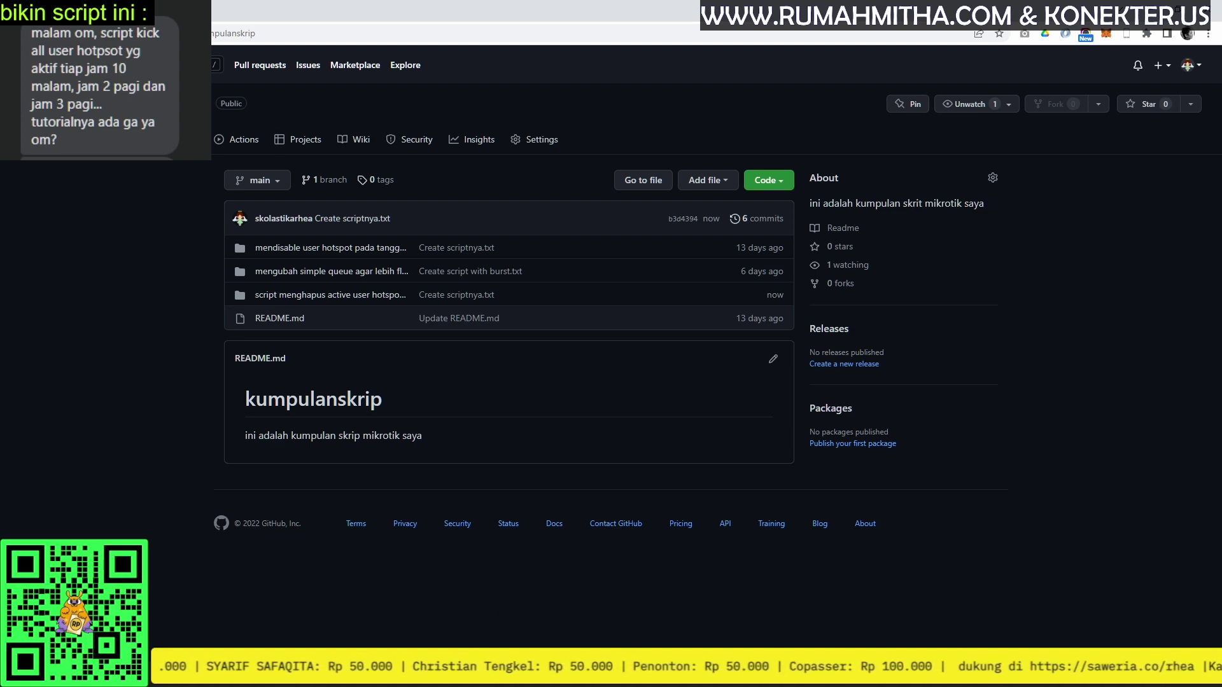
# Switch back to WinBox, view the active hotspot users list, and return to the schedulerA schedule.
pyautogui.hotkey('alt', 'Tab')
pyautogui.hotkey('alt', 'Tab')
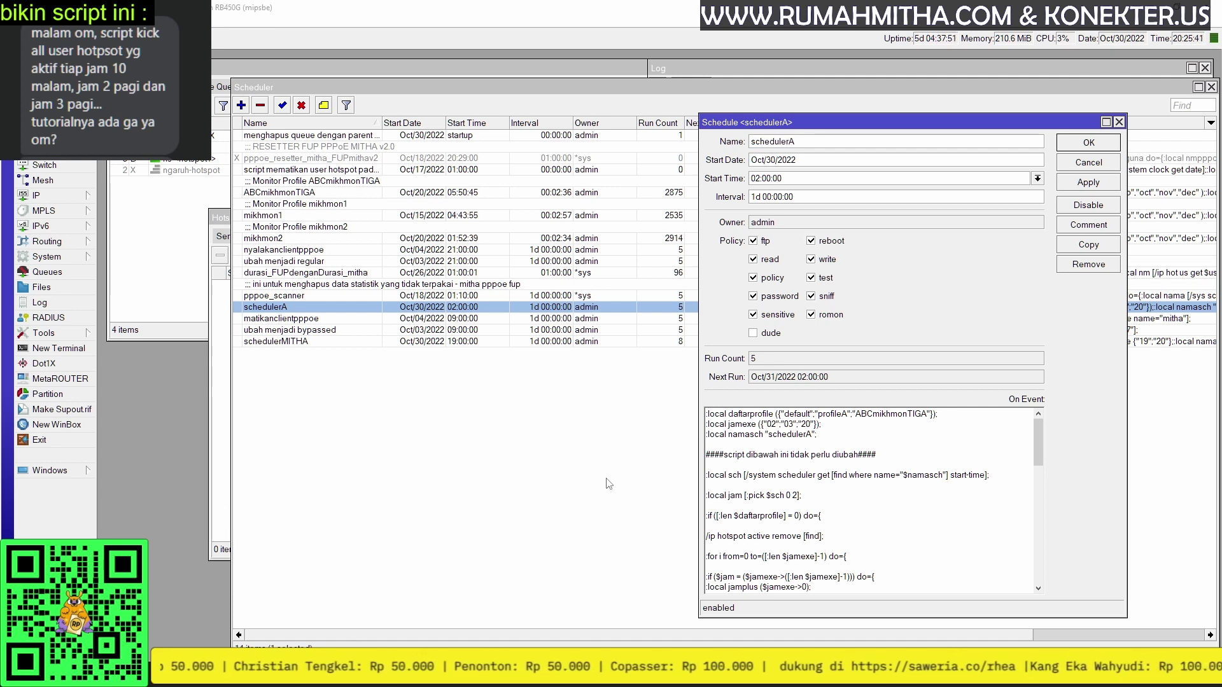
pyautogui.click(228, 444)
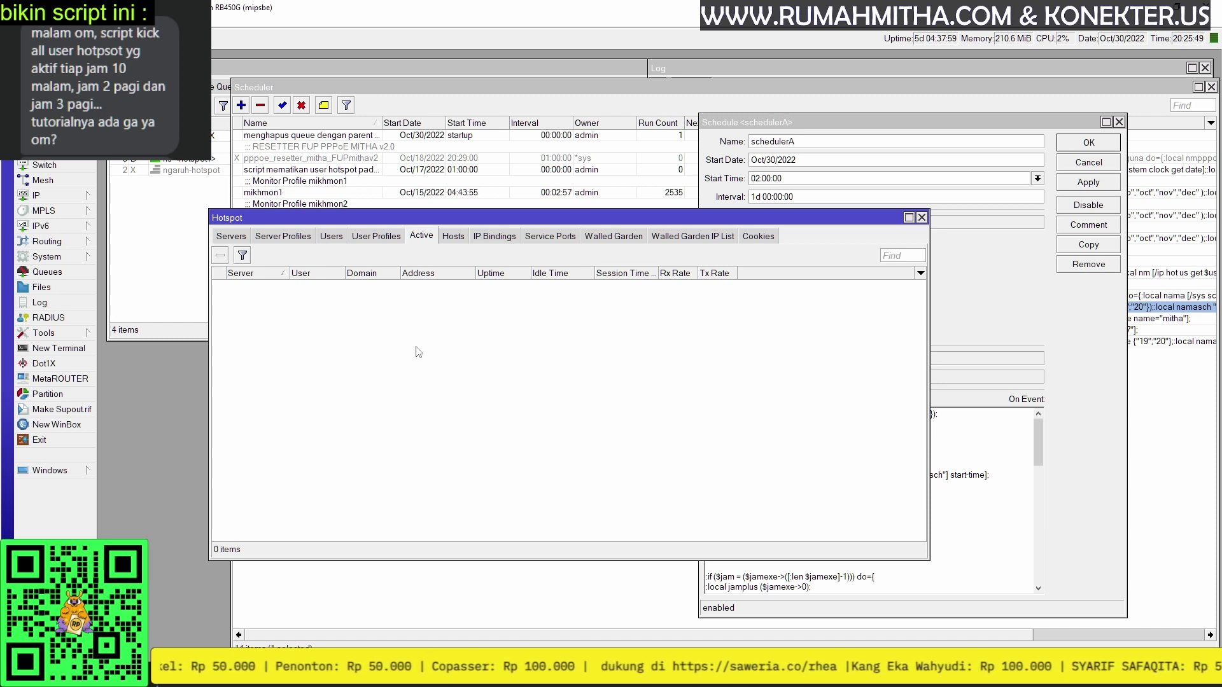
pyautogui.click(1094, 381)
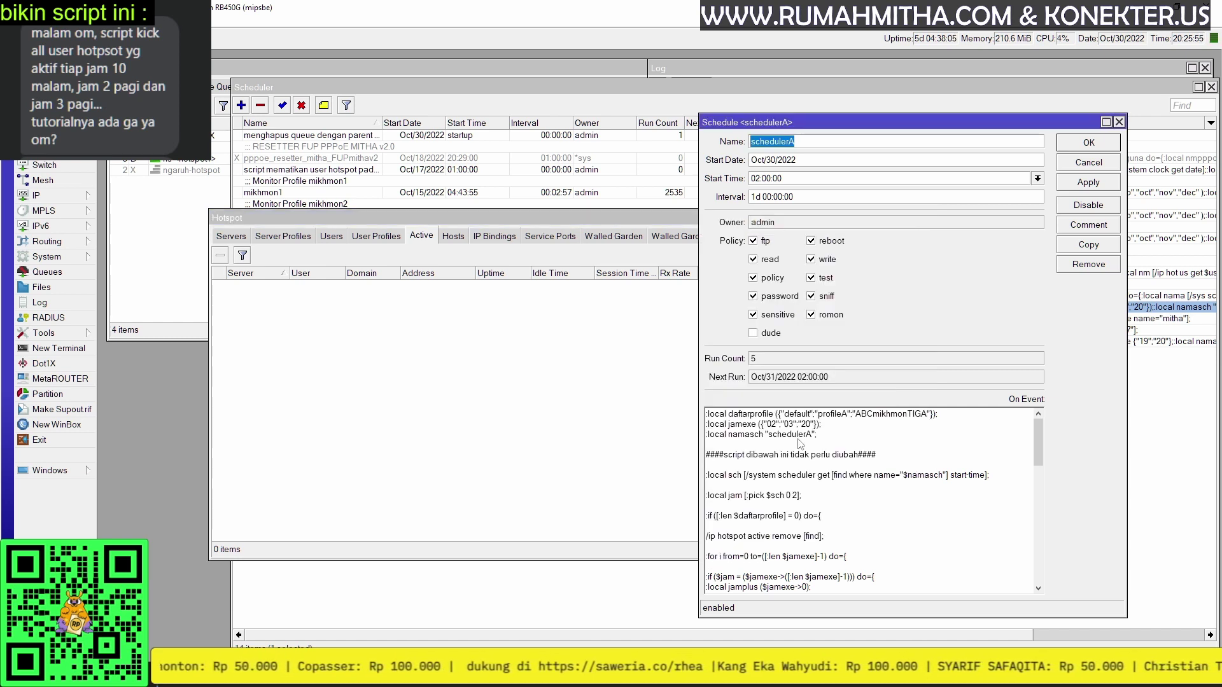